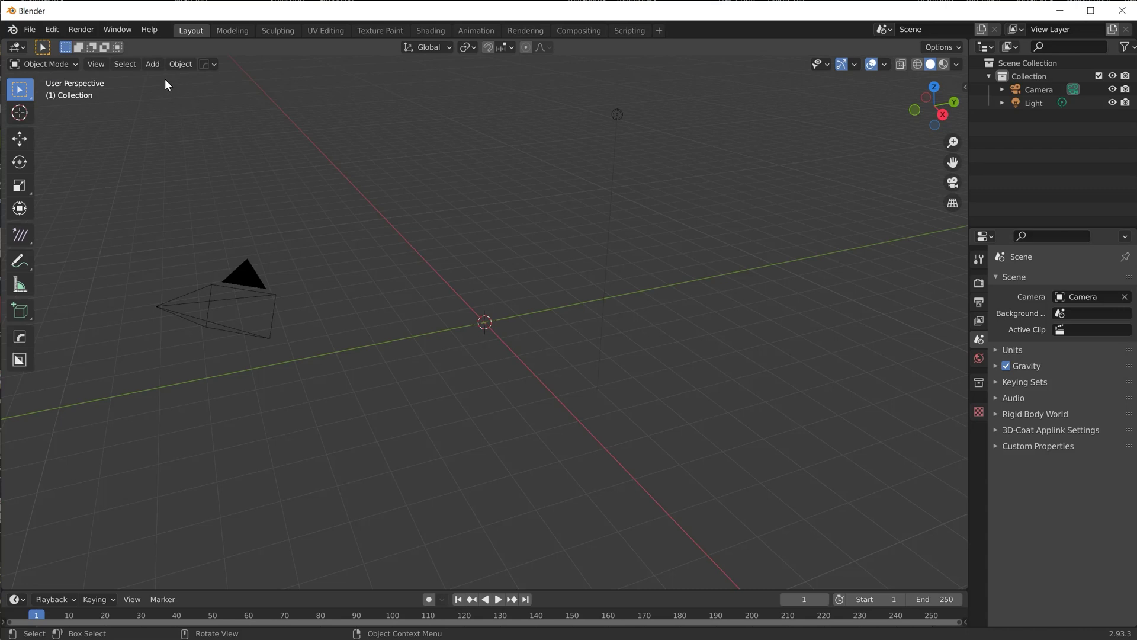
Search the Preferences add-ons list for '3d-coa' to check the 3D-Coat Applink add-on.
click(52, 30)
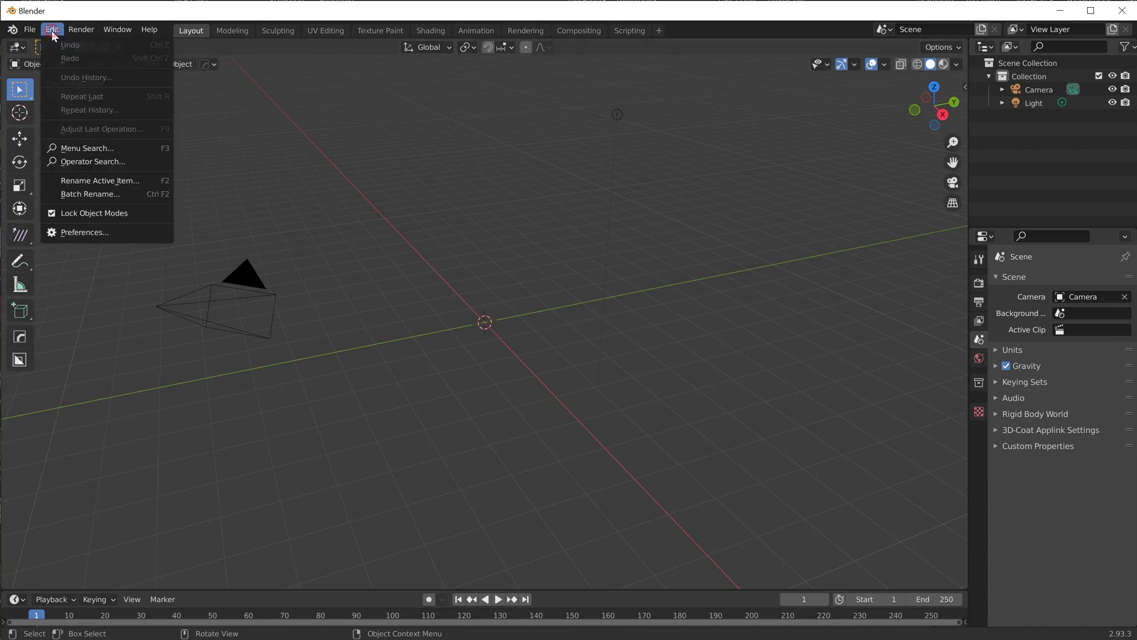
click(76, 232)
drag(115, 48, 333, 94)
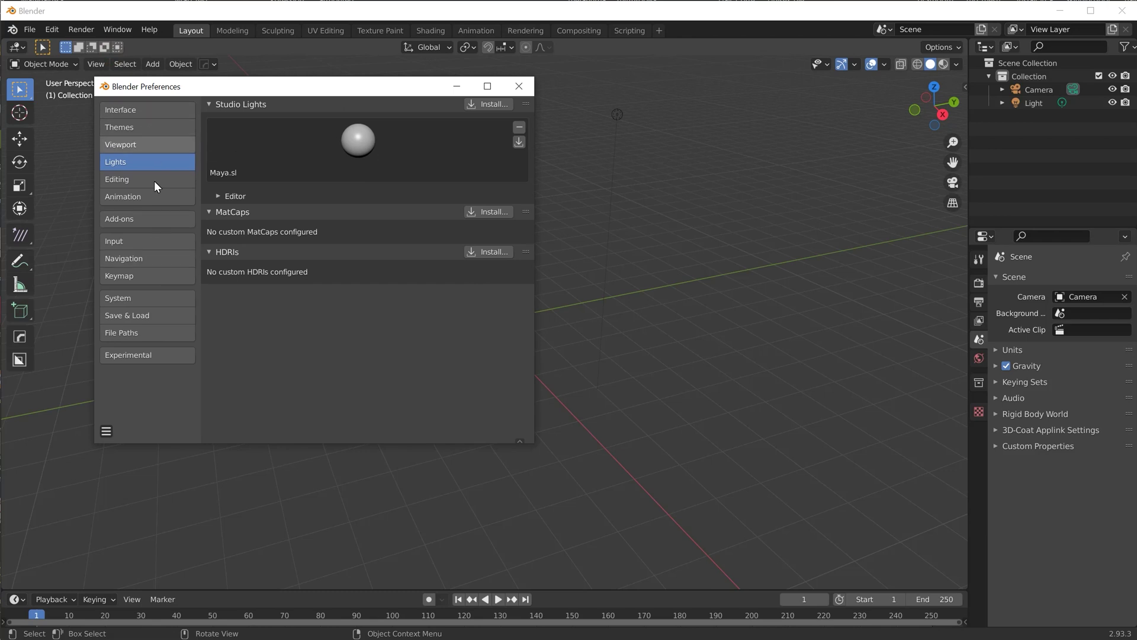
click(128, 220)
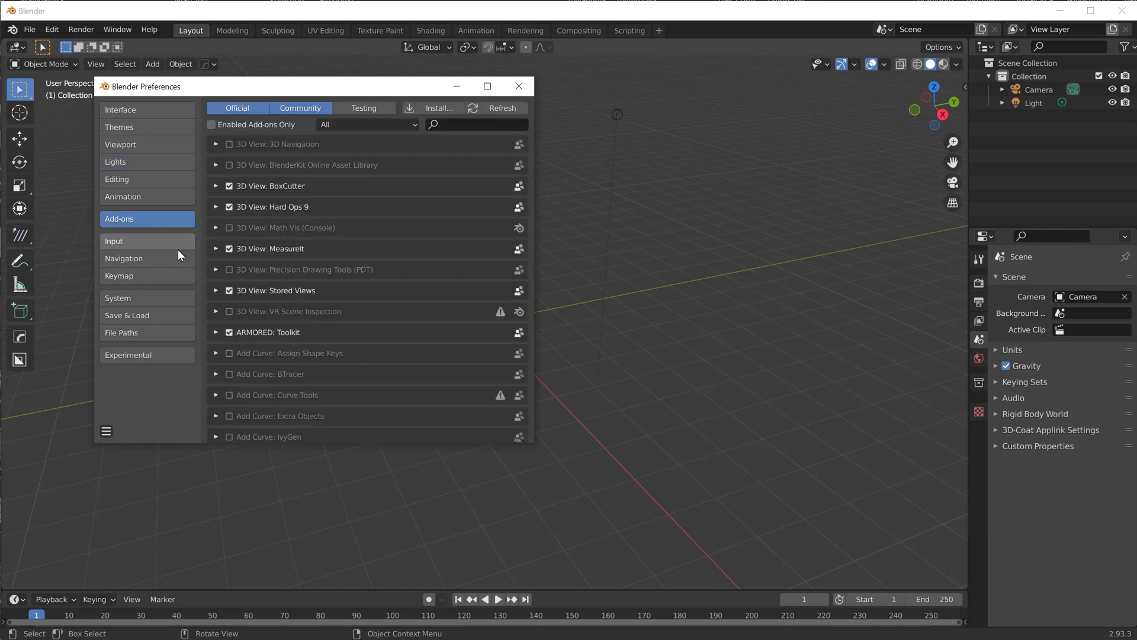
click(451, 125)
text(3d)
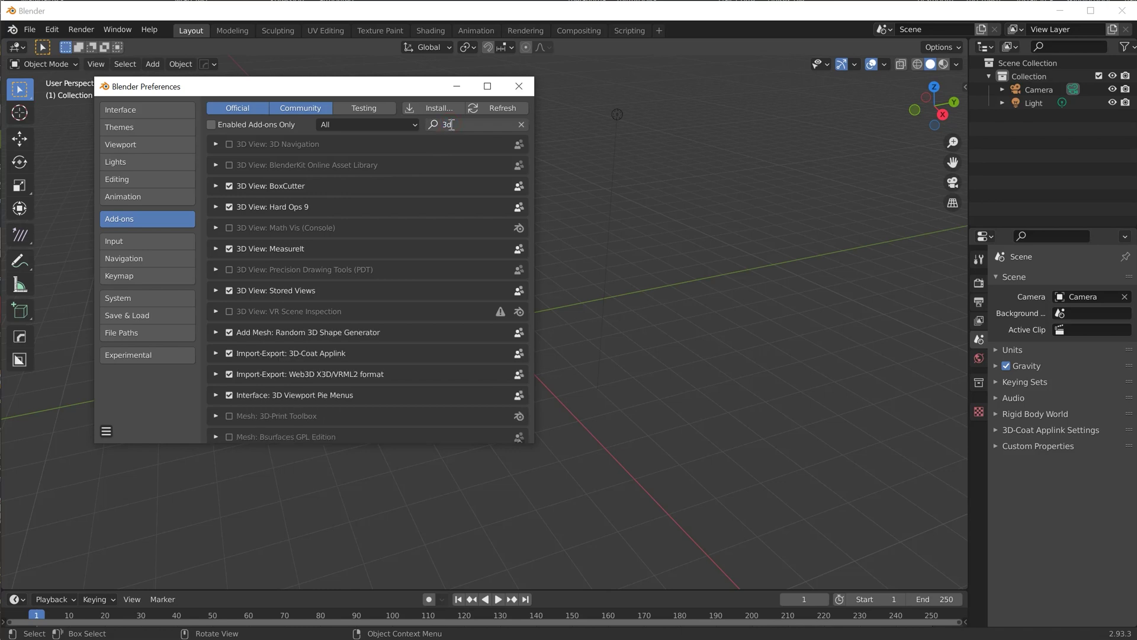
text(-coat)
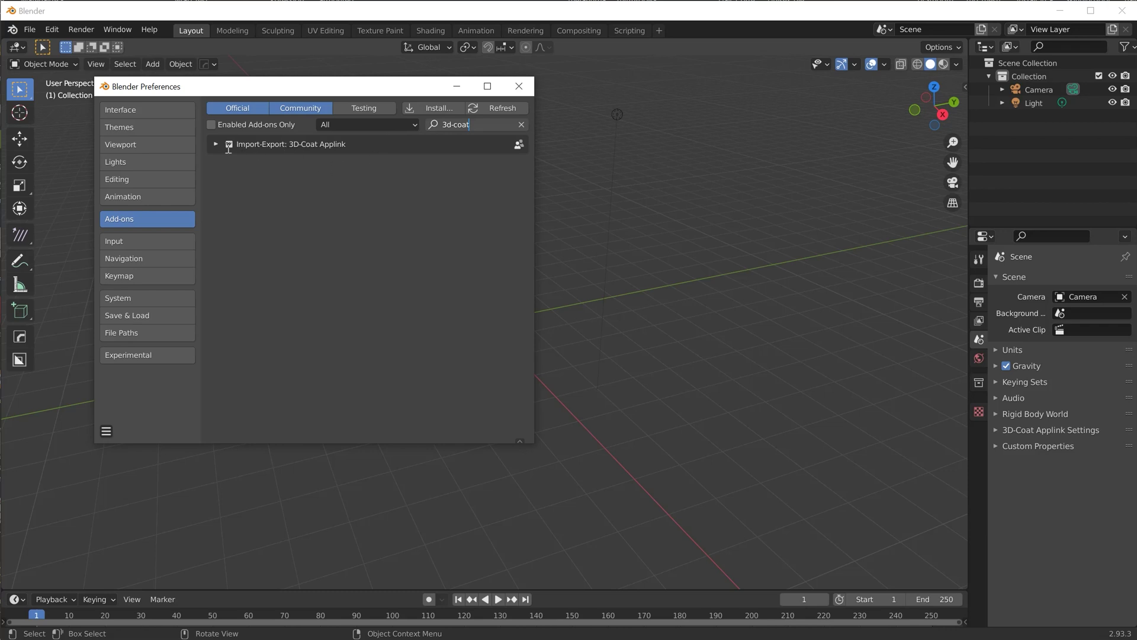
click(519, 86)
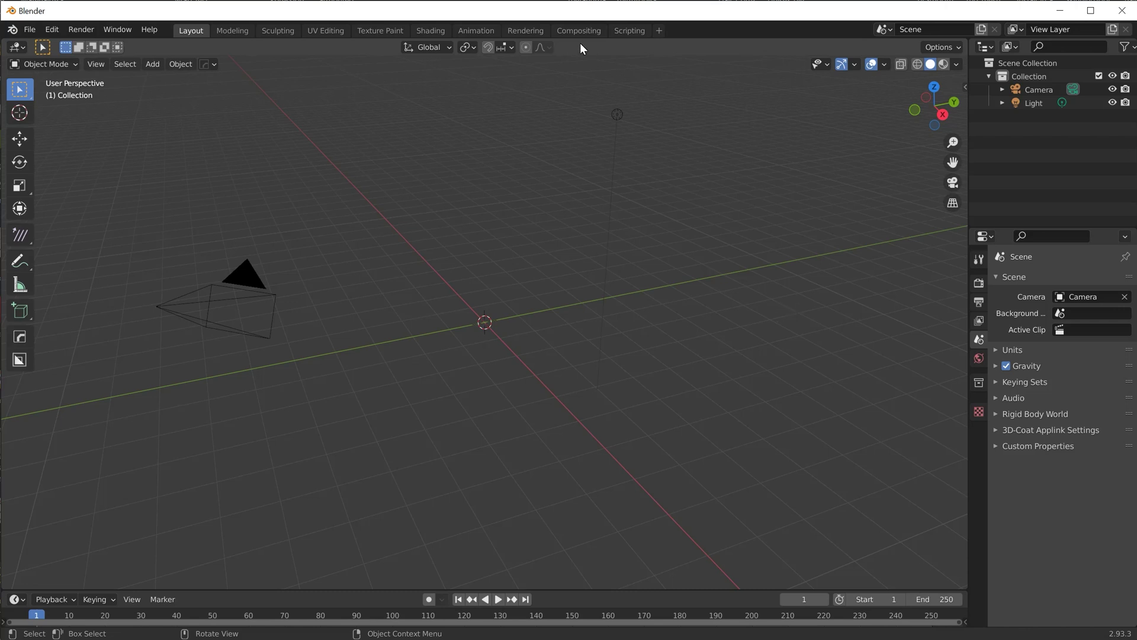
click(536, 14)
Show the 3D-Coat Applink panel in the viewport sidebar, then hide the sidebar.
key(n)
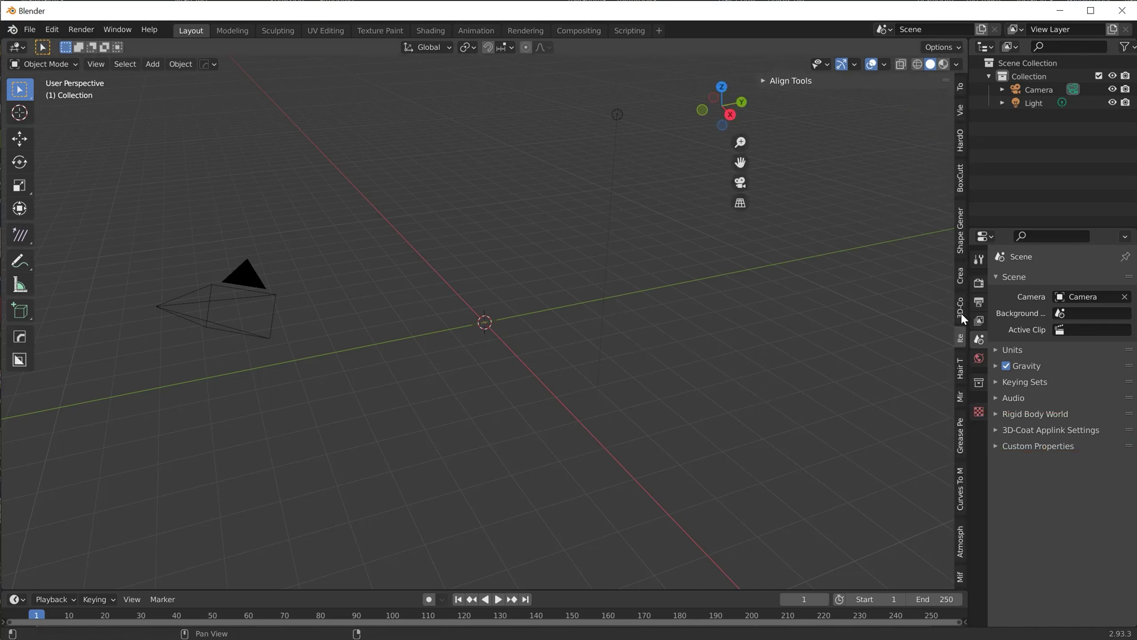
click(961, 310)
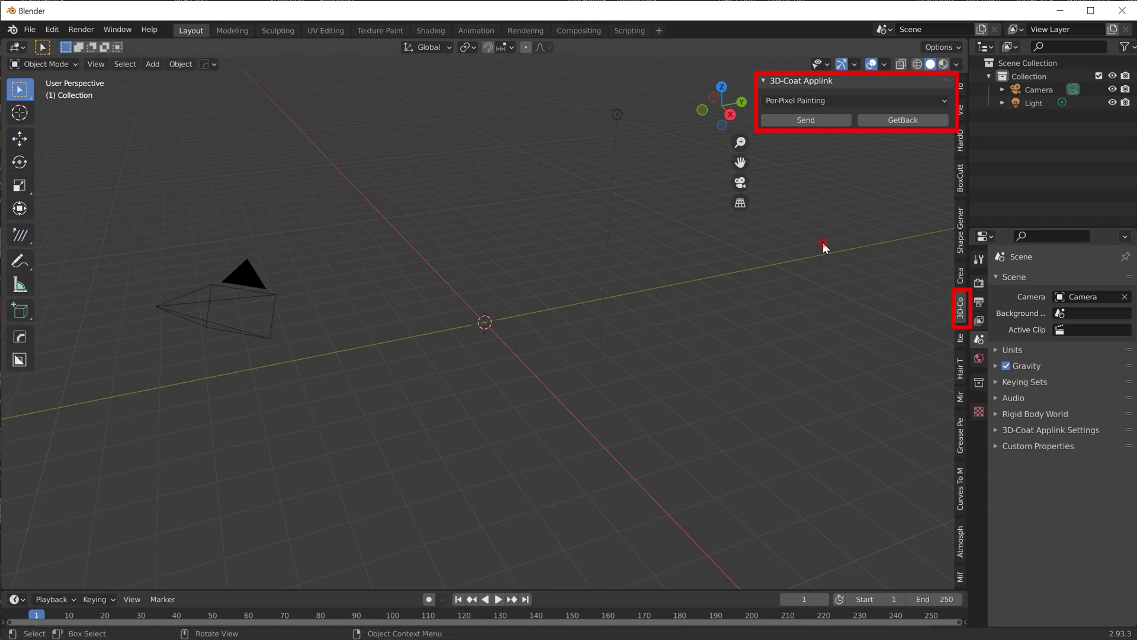
key(n)
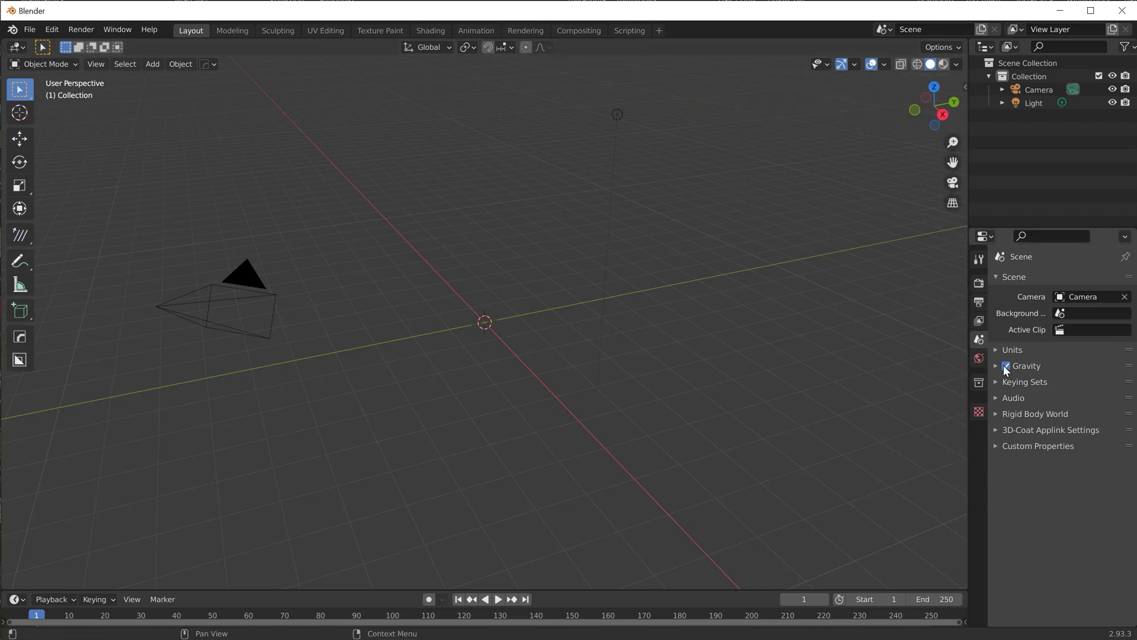
In Scene properties' 3D-Coat Applink Settings, set the Exchange folder to AppLinks\3D-Coat\Exchange.
click(995, 431)
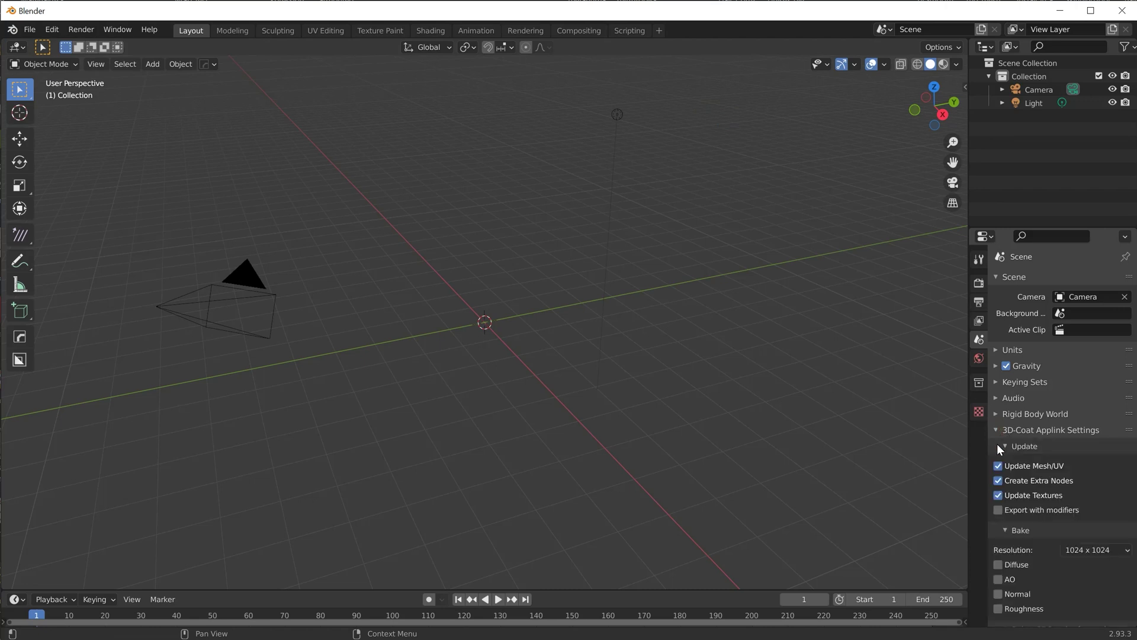
scroll(1025, 531, down, 8)
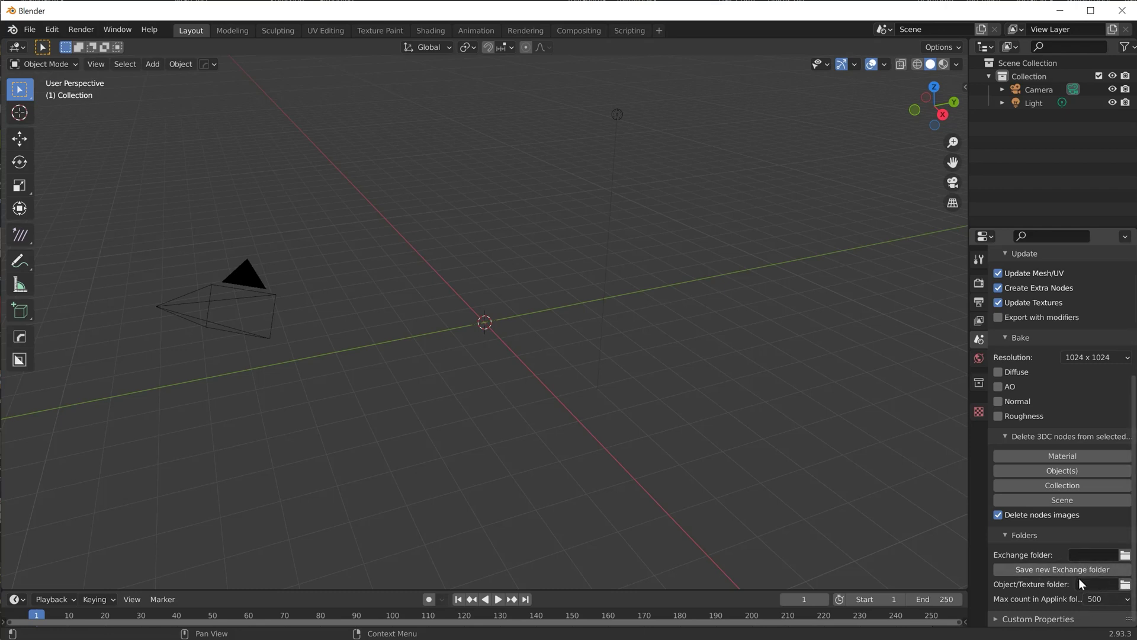
click(1125, 554)
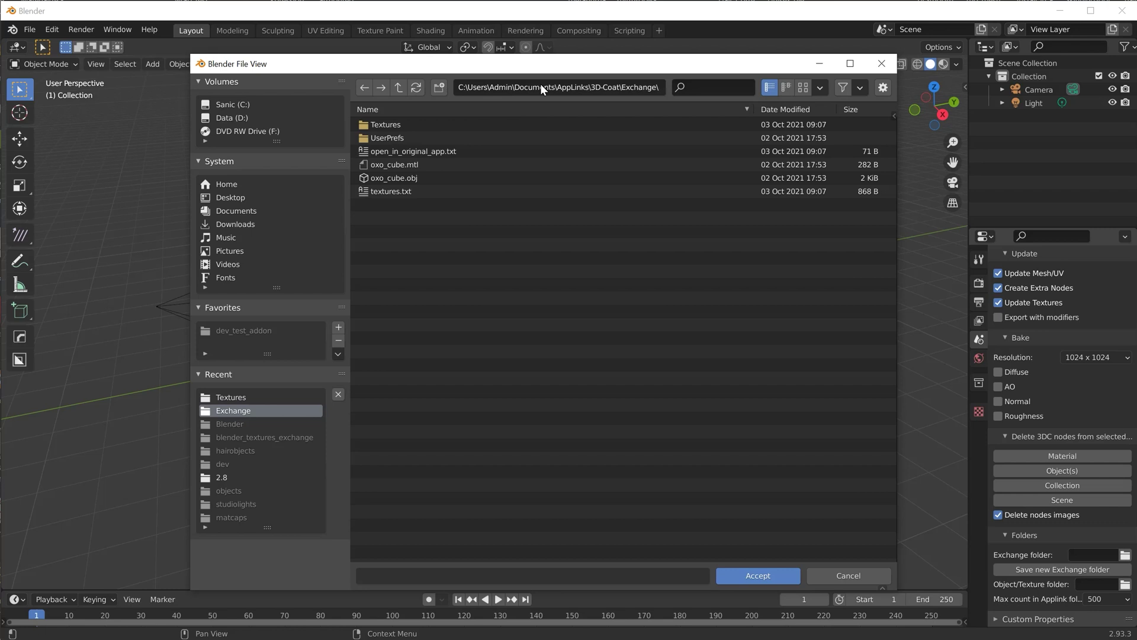
click(602, 85)
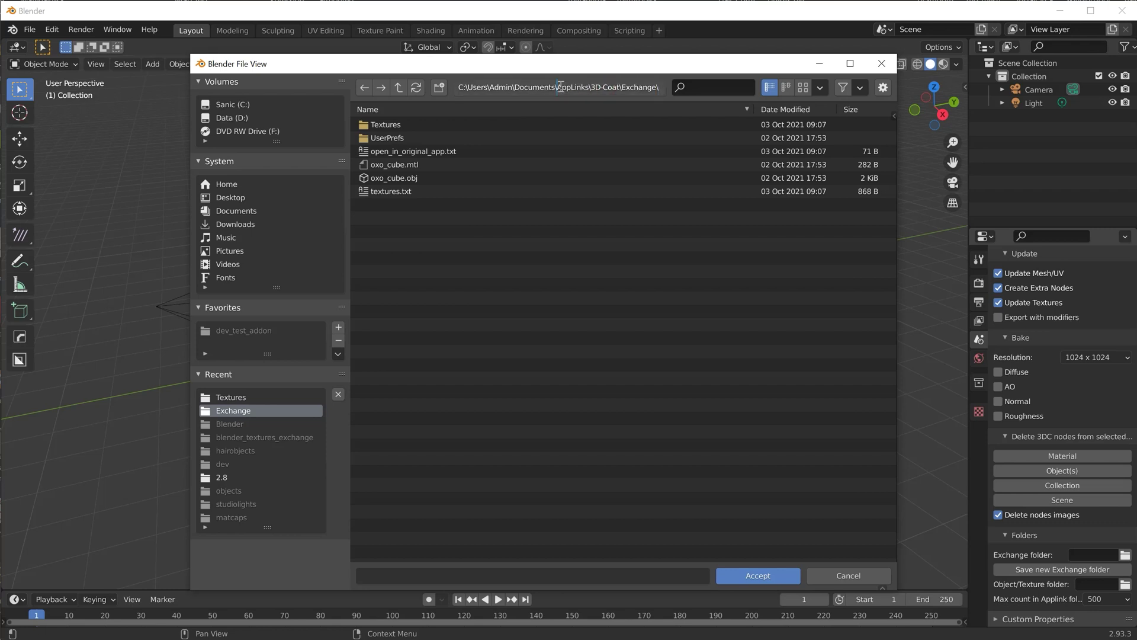
drag(557, 87, 582, 87)
drag(496, 89, 730, 103)
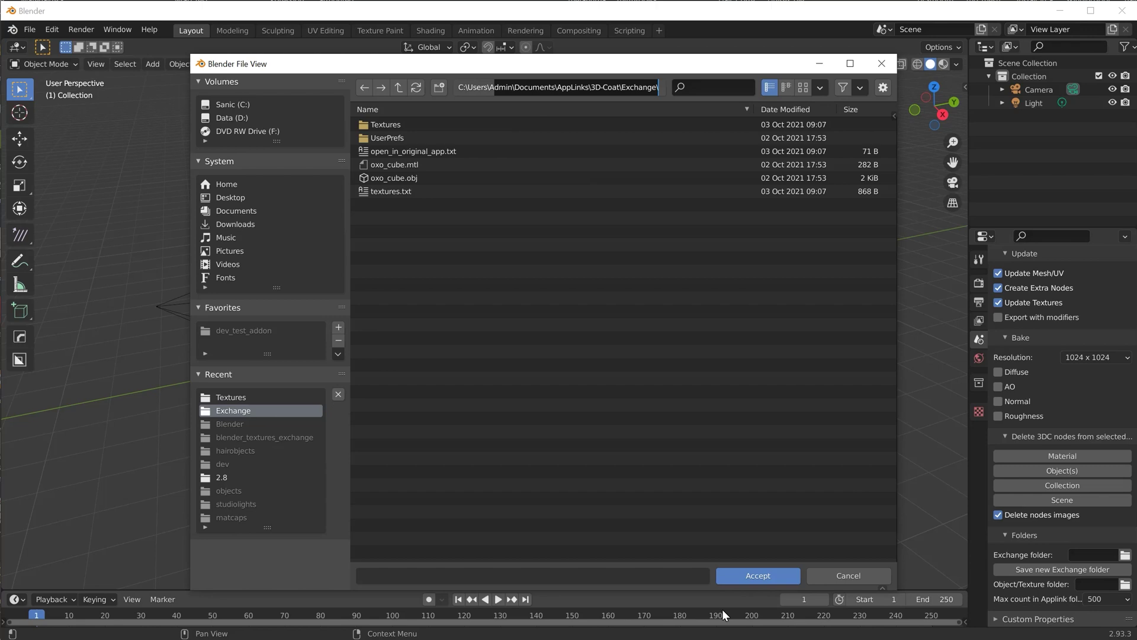
click(765, 577)
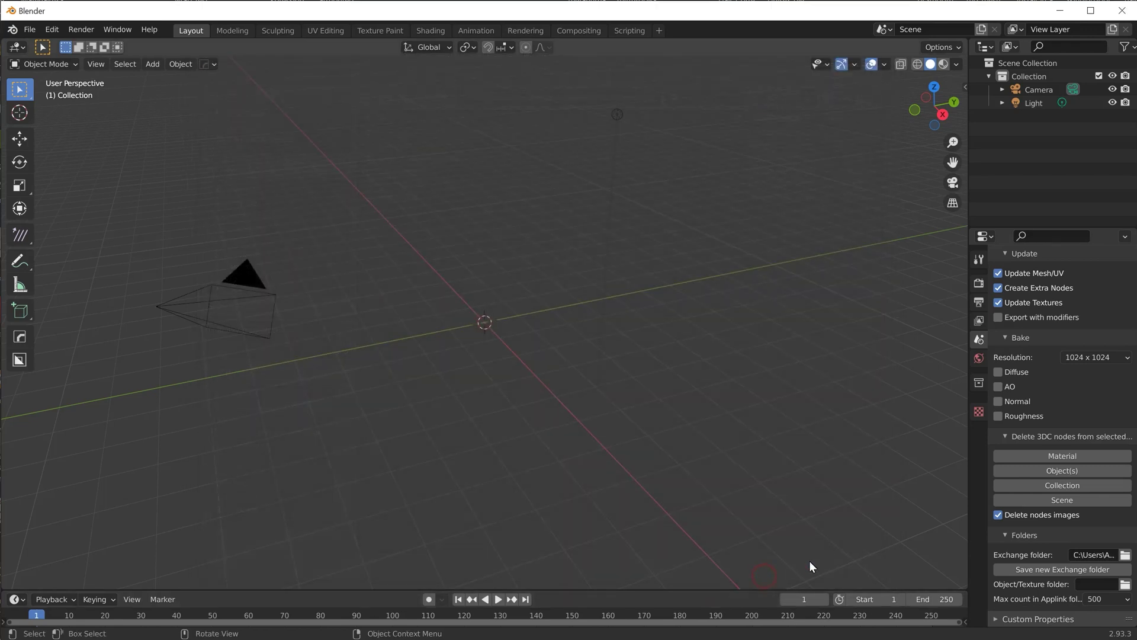
Set the Applink Object/Texture folder to Exchange\Textures, picked from the Recent list.
click(1125, 585)
click(264, 410)
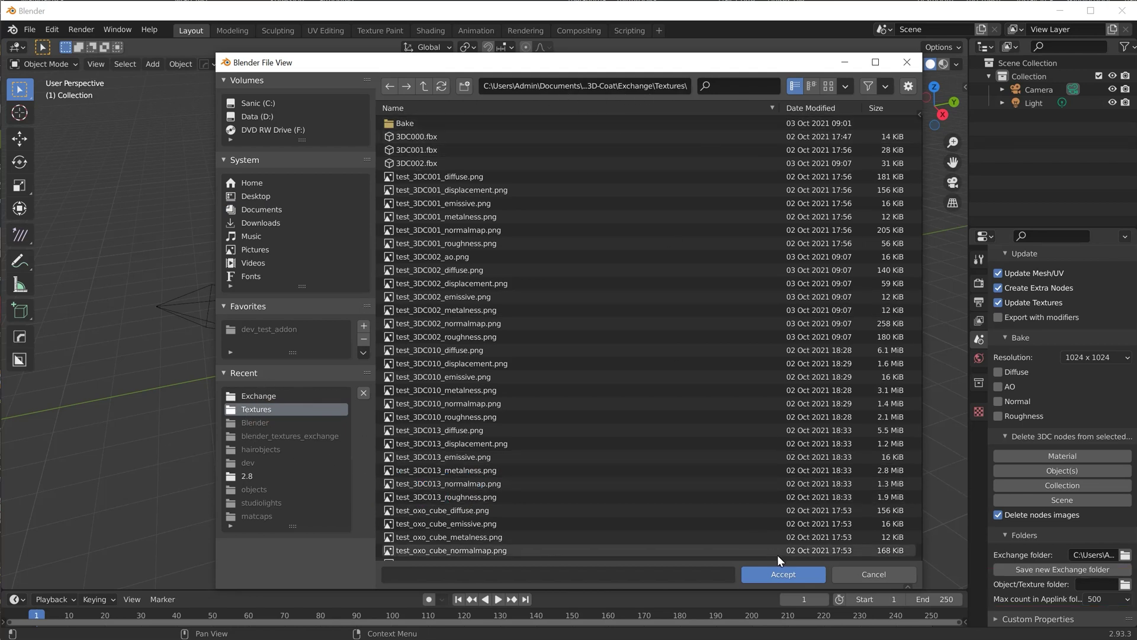
click(790, 579)
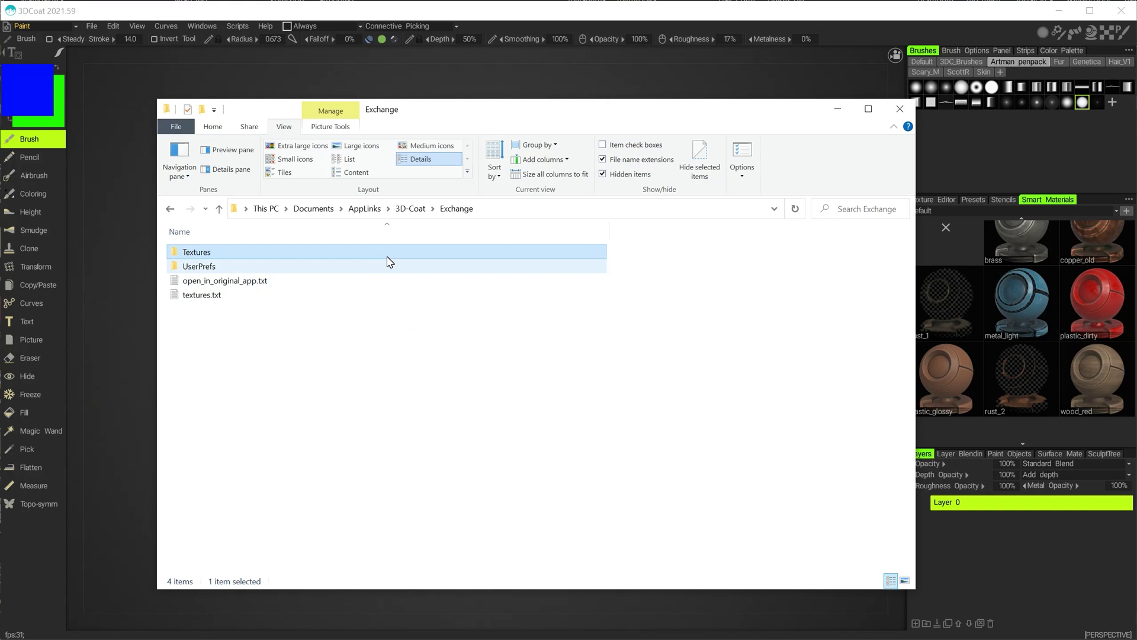
Browse the 3D-Coat Exchange folder and its Textures subfolder in File Explorer, ending back in Exchange.
click(408, 211)
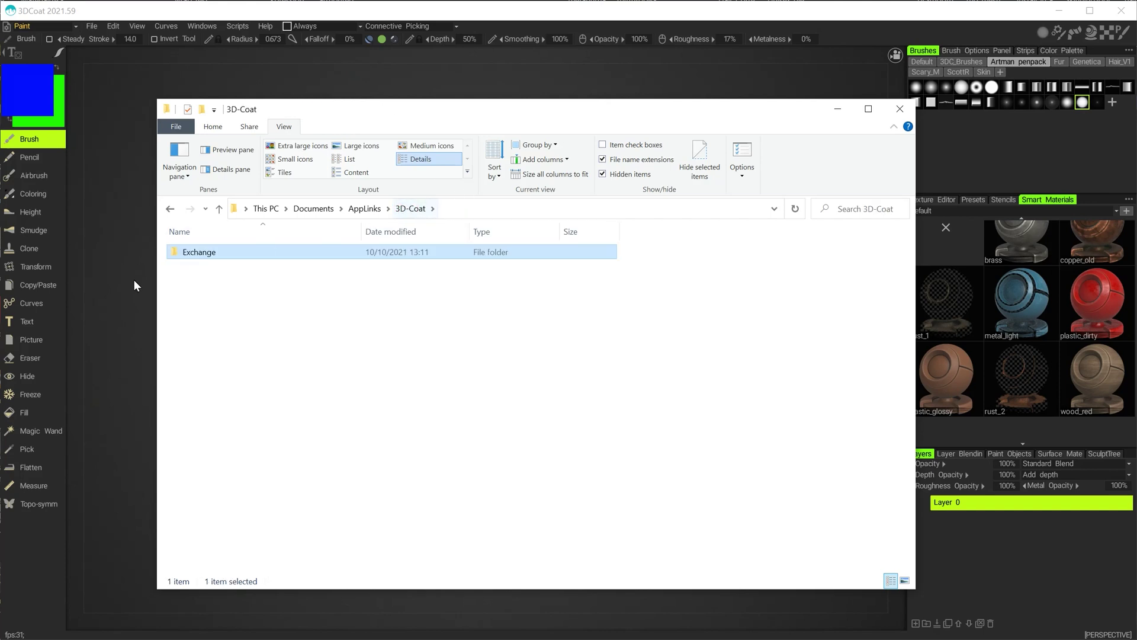
double_click(190, 254)
click(196, 255)
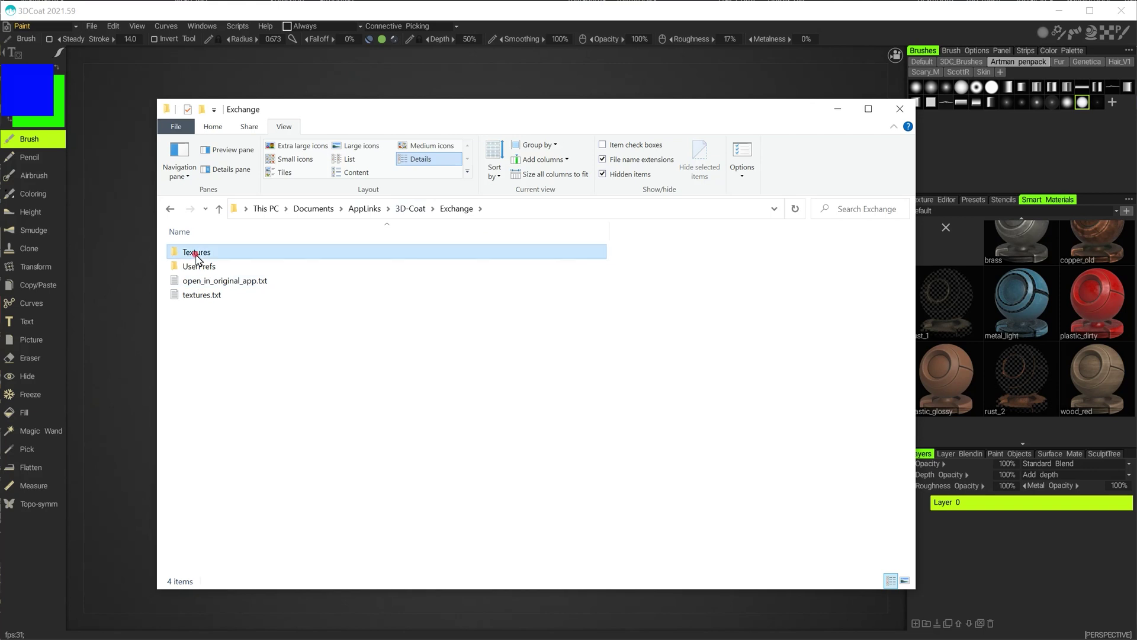
double_click(196, 256)
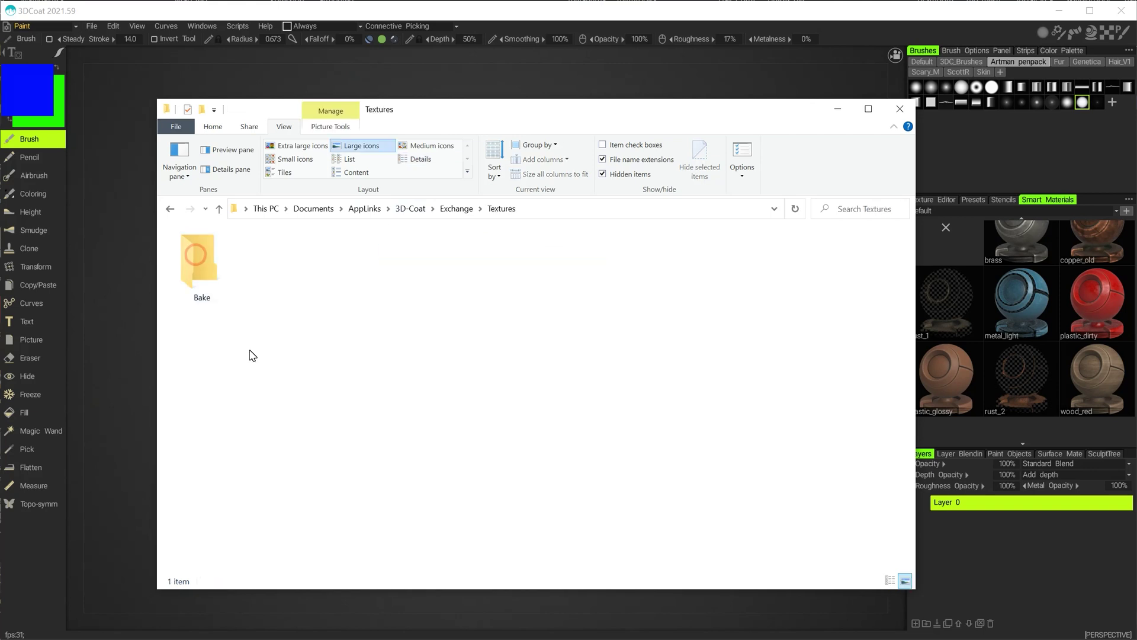
click(458, 211)
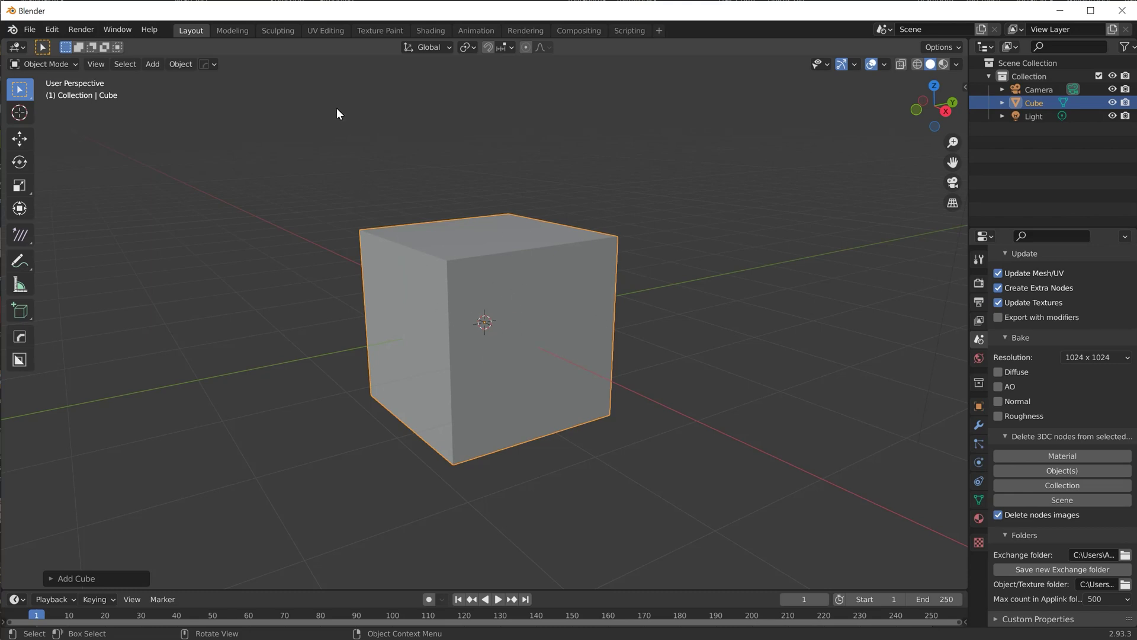
In the UV Editing workspace, enter Edit Mode and box-select the cube to show its UVs.
click(325, 31)
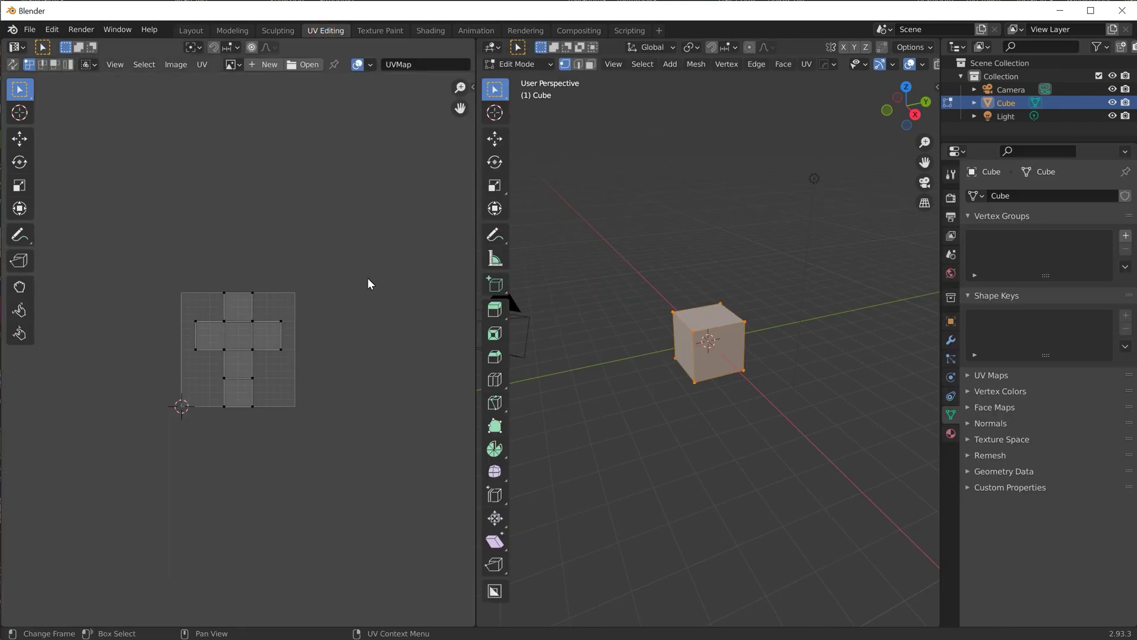
scroll(301, 365, up, 5)
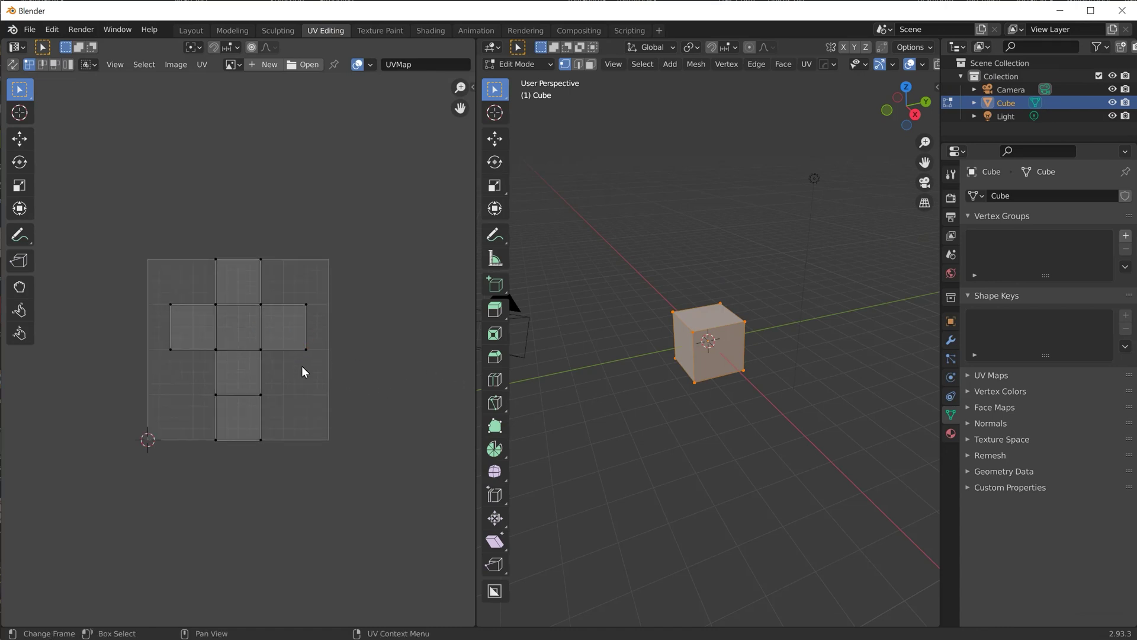
scroll(294, 282, down, 1)
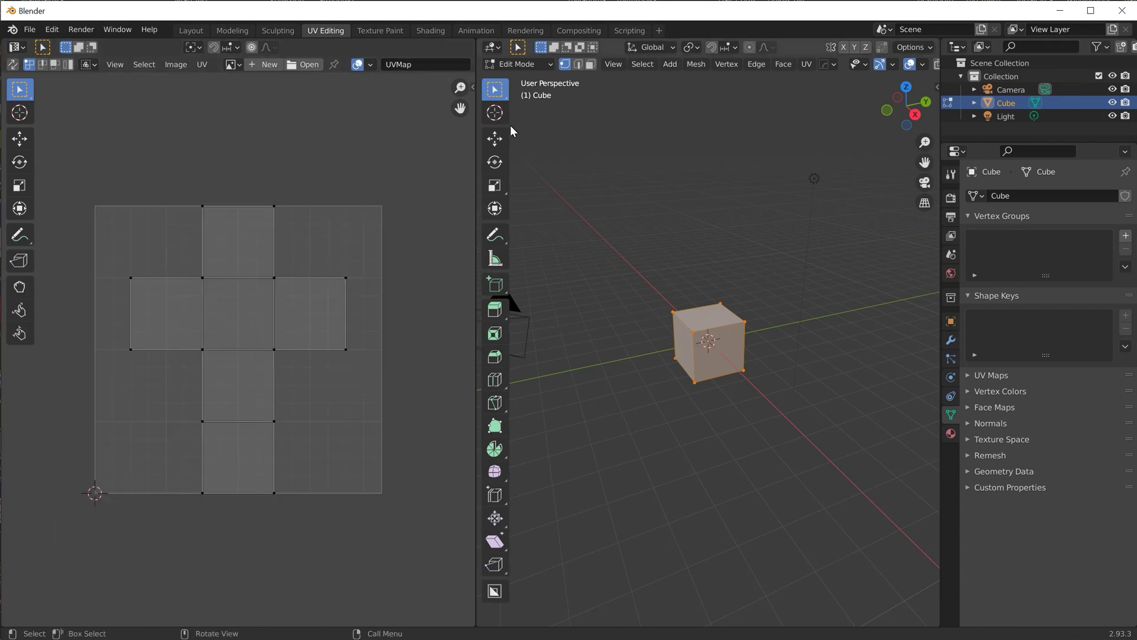
click(514, 63)
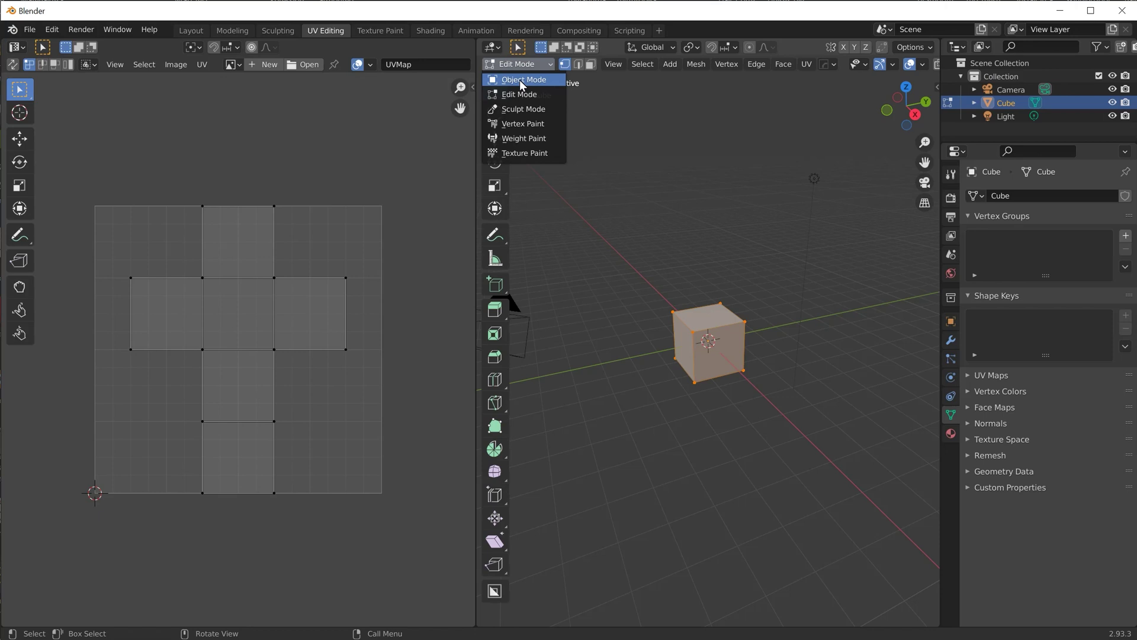
click(657, 285)
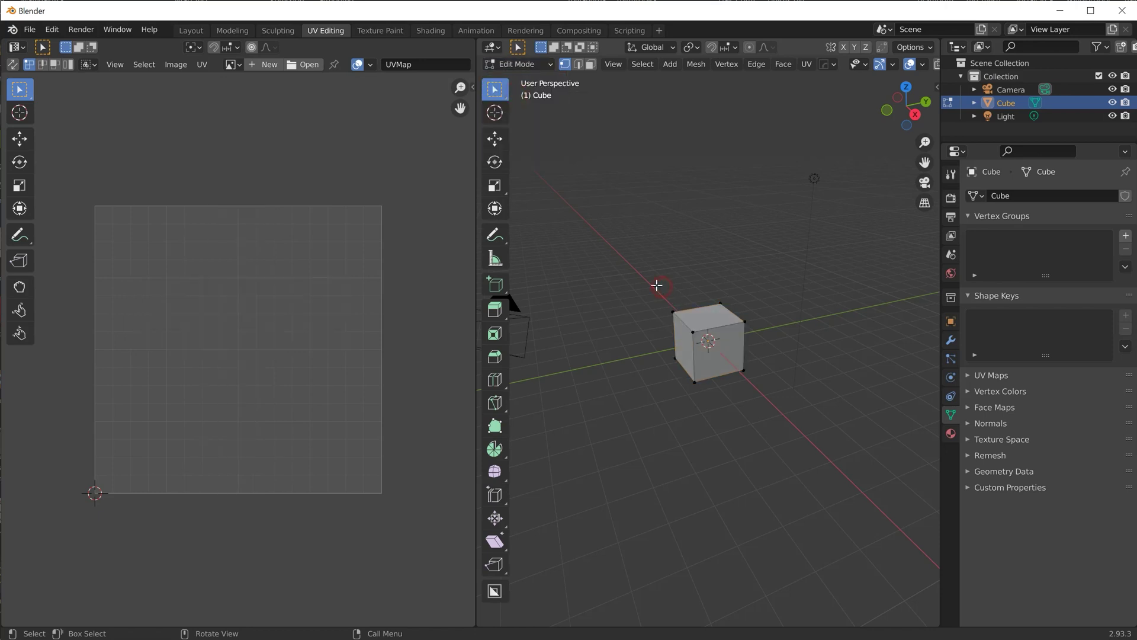
drag(636, 238, 780, 428)
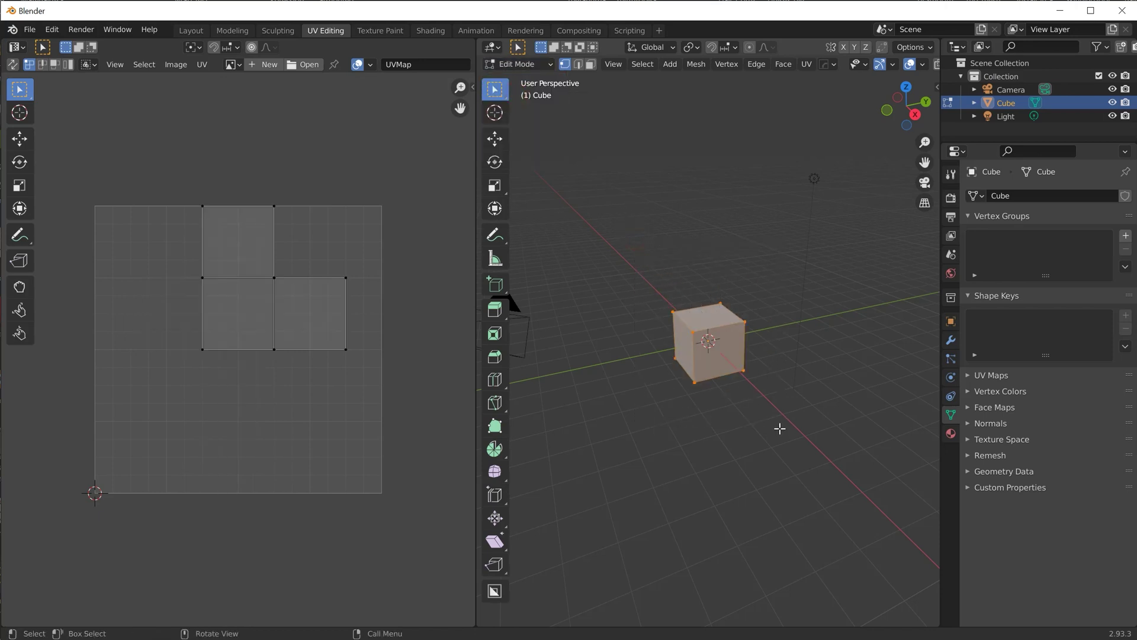
middle_drag(666, 333, 711, 222)
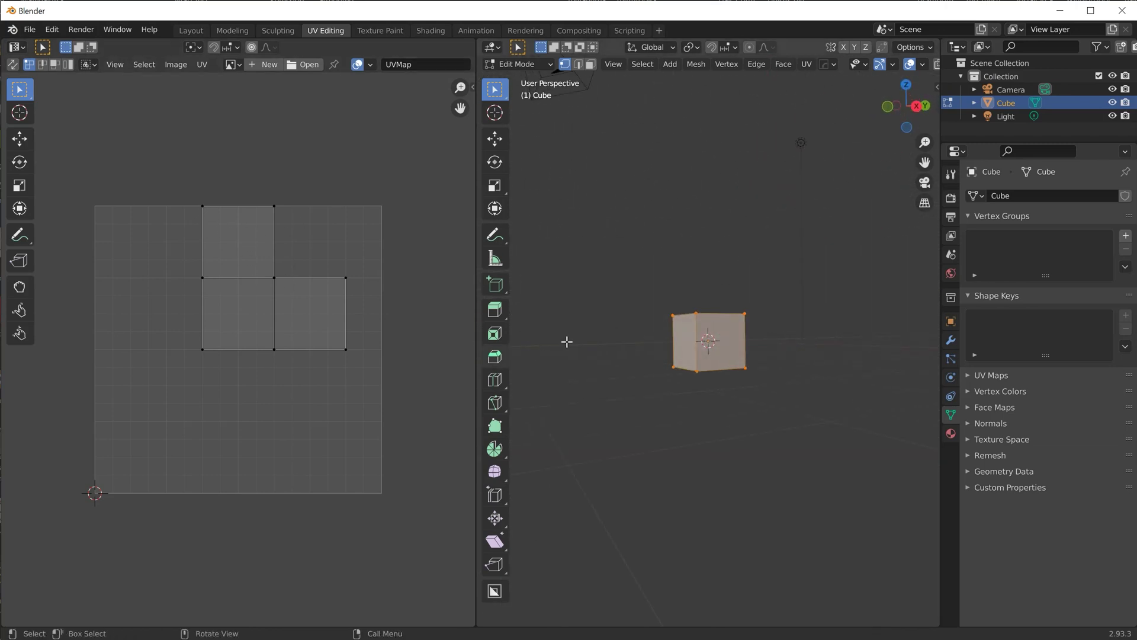
middle_drag(566, 340, 681, 308)
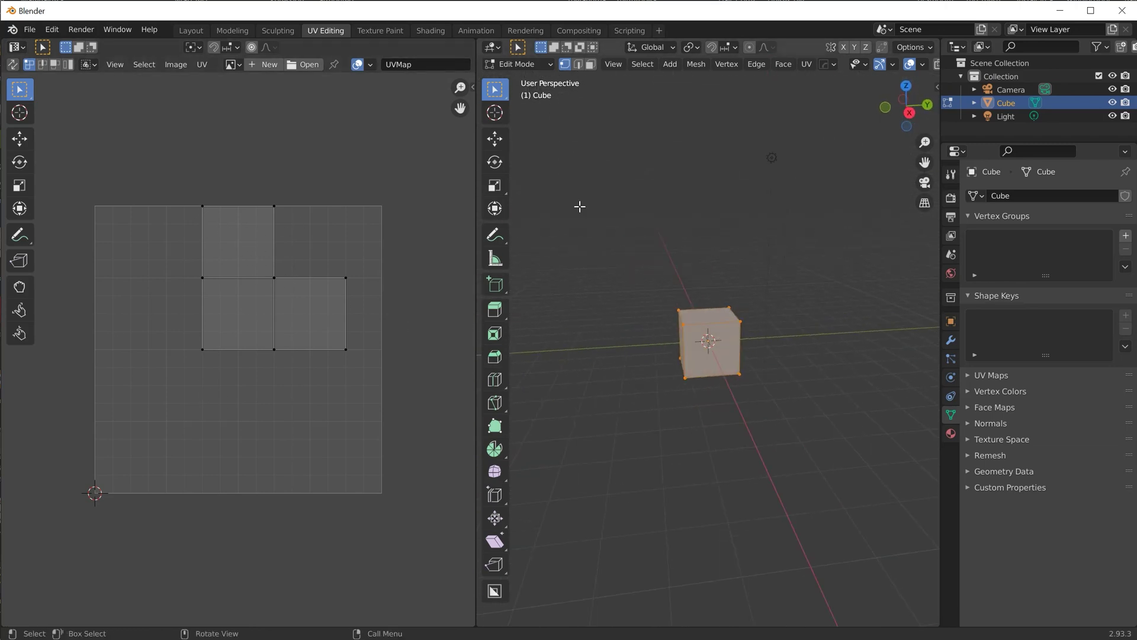
Switch to face select and wireframe, then box-select all faces to show the full UV cross.
click(590, 64)
click(620, 282)
middle_drag(619, 281, 693, 299)
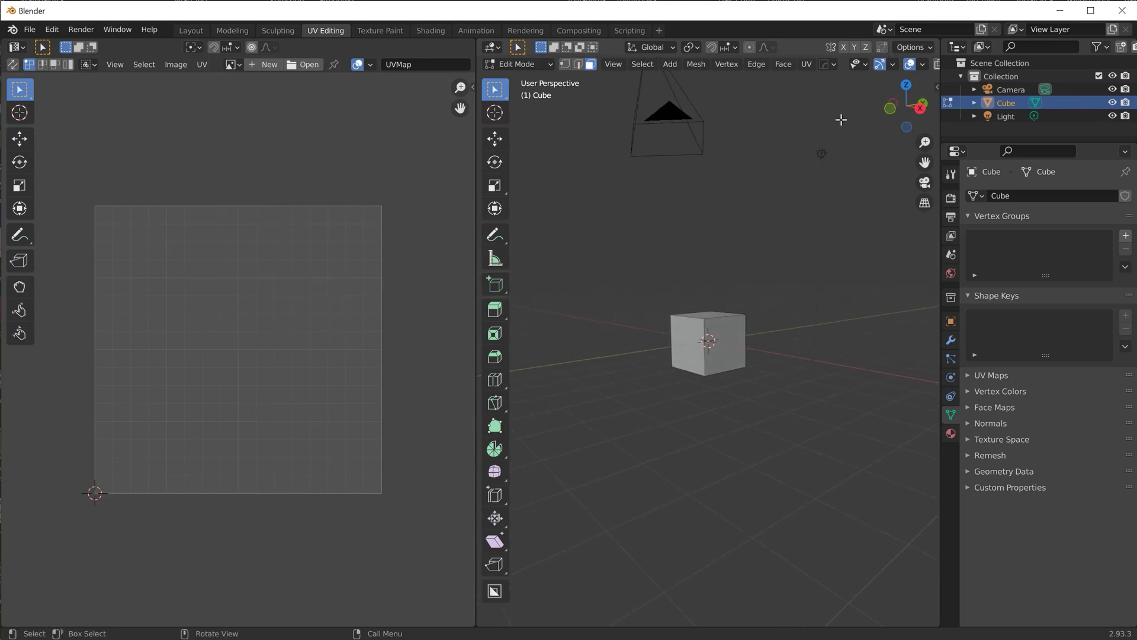
click(910, 65)
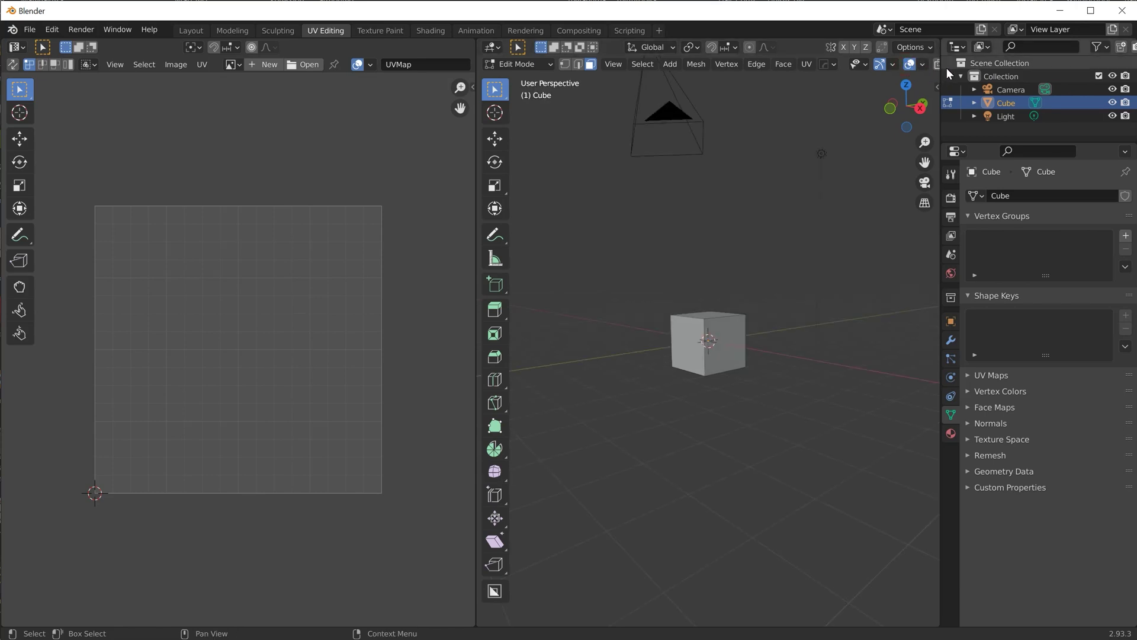
drag(940, 71, 976, 77)
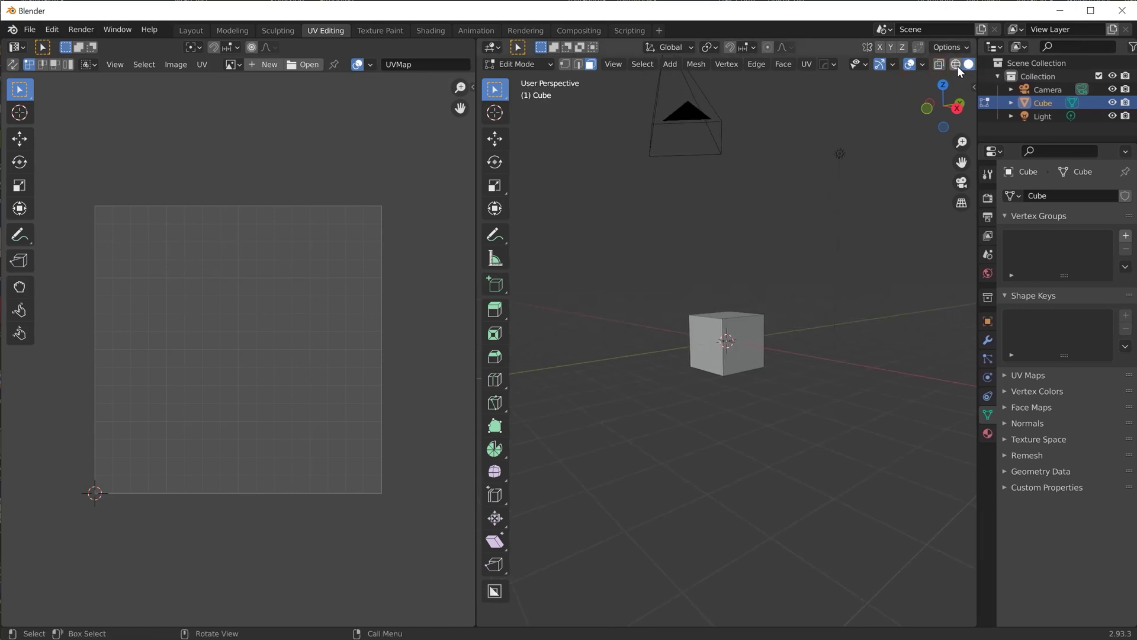
click(956, 65)
drag(658, 275, 793, 443)
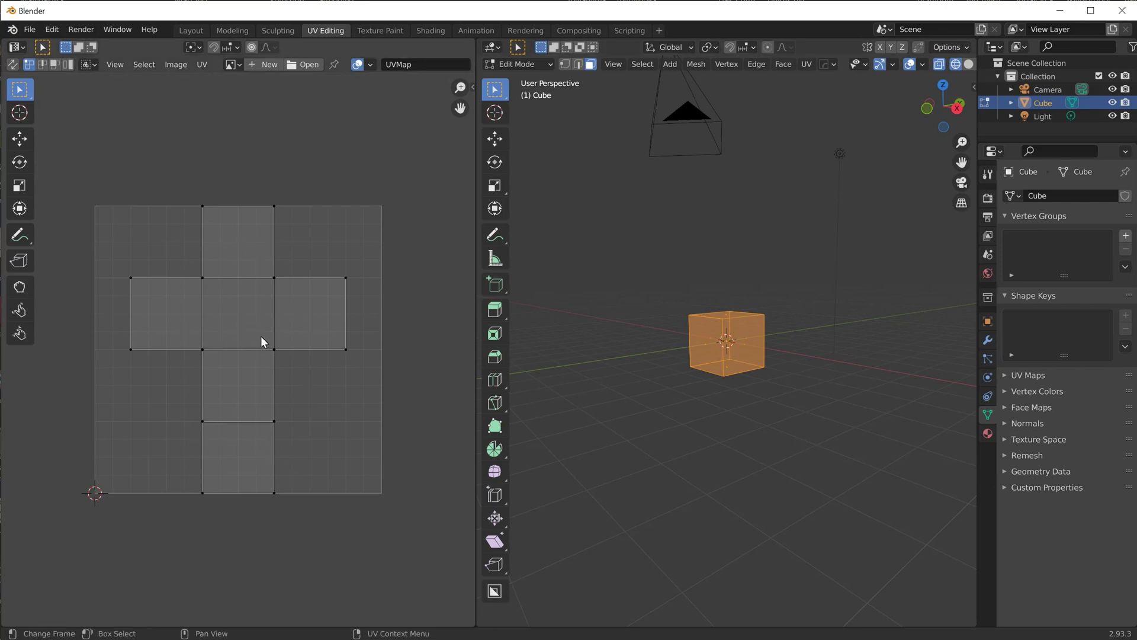
middle_drag(640, 393, 681, 373)
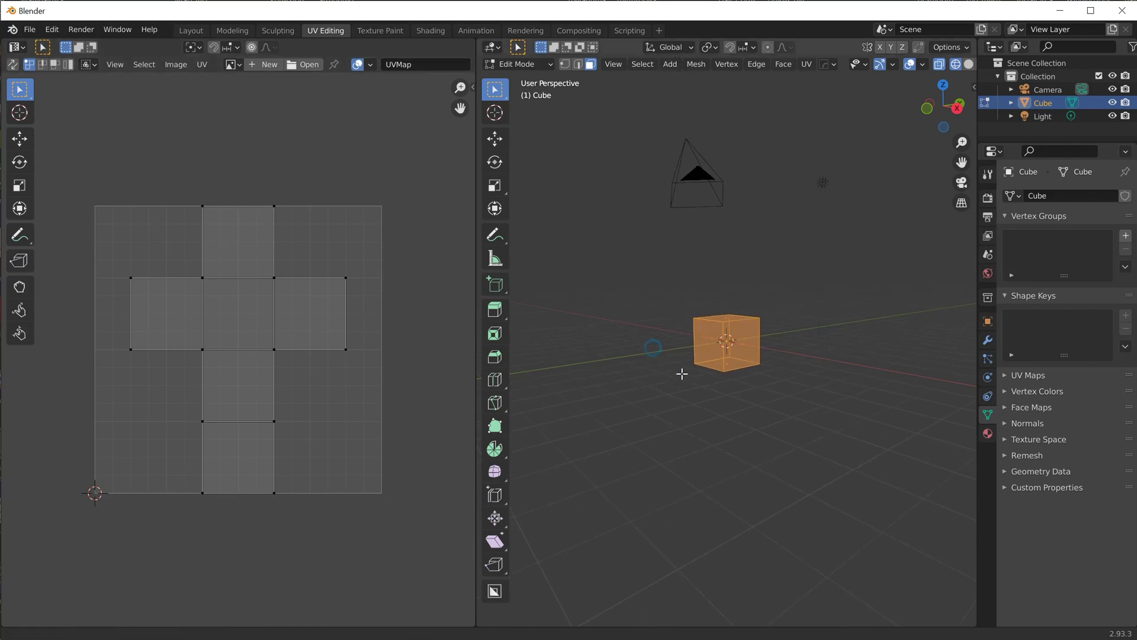
scroll(673, 282, up, 4)
middle_drag(673, 282, 709, 275)
In Layout, enter Edit Mode with vertex select and select the cube's two top-right vertices.
click(190, 30)
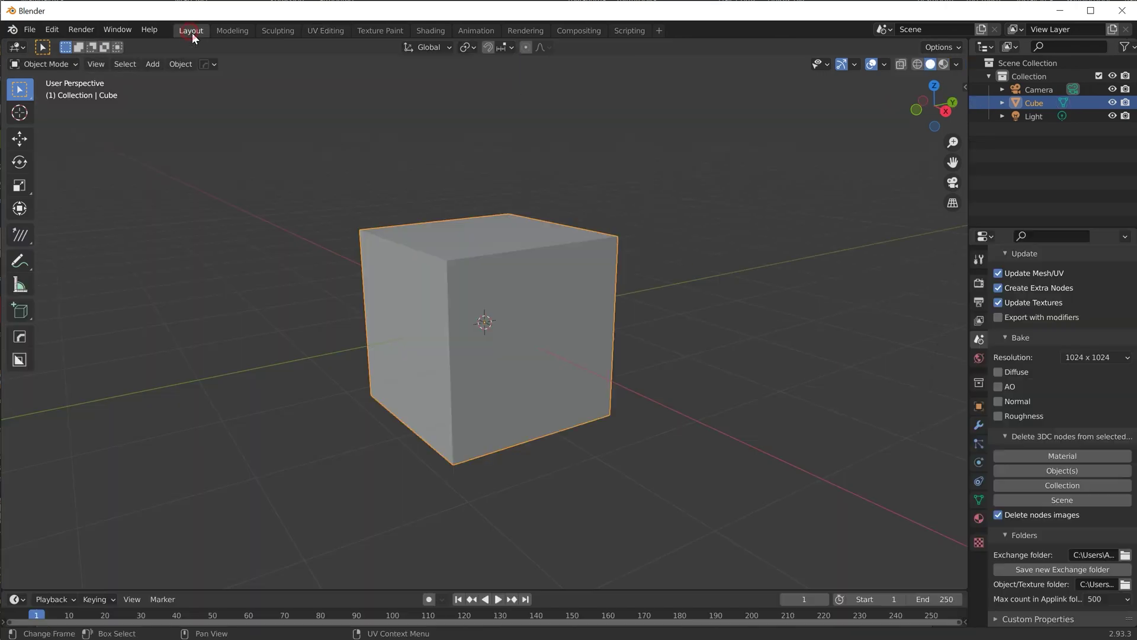
click(414, 195)
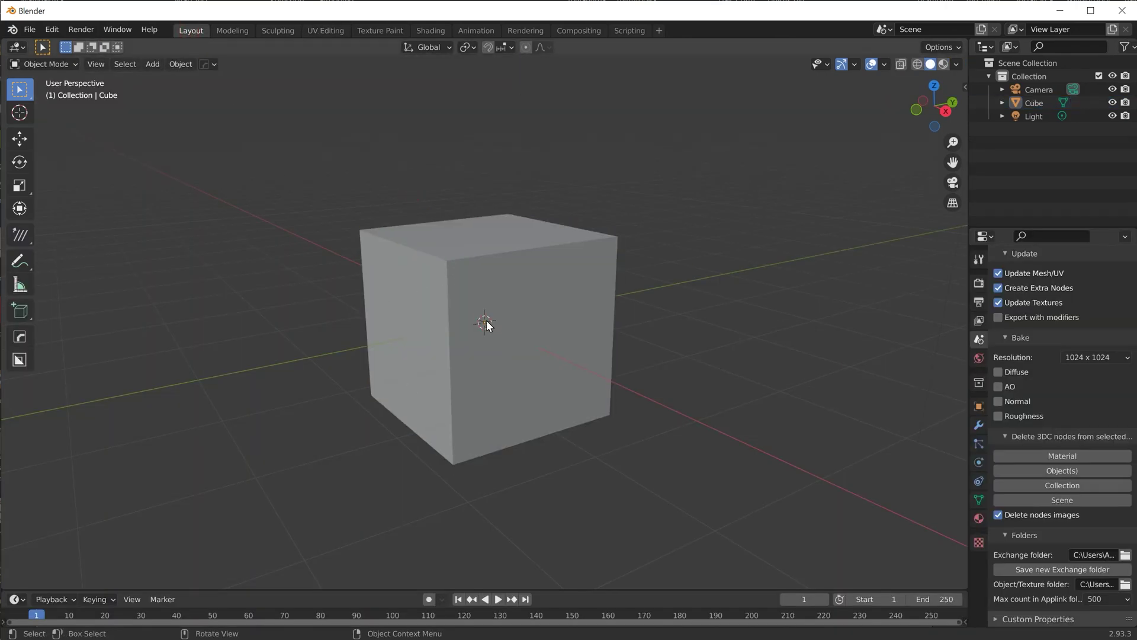
middle_drag(431, 341, 388, 327)
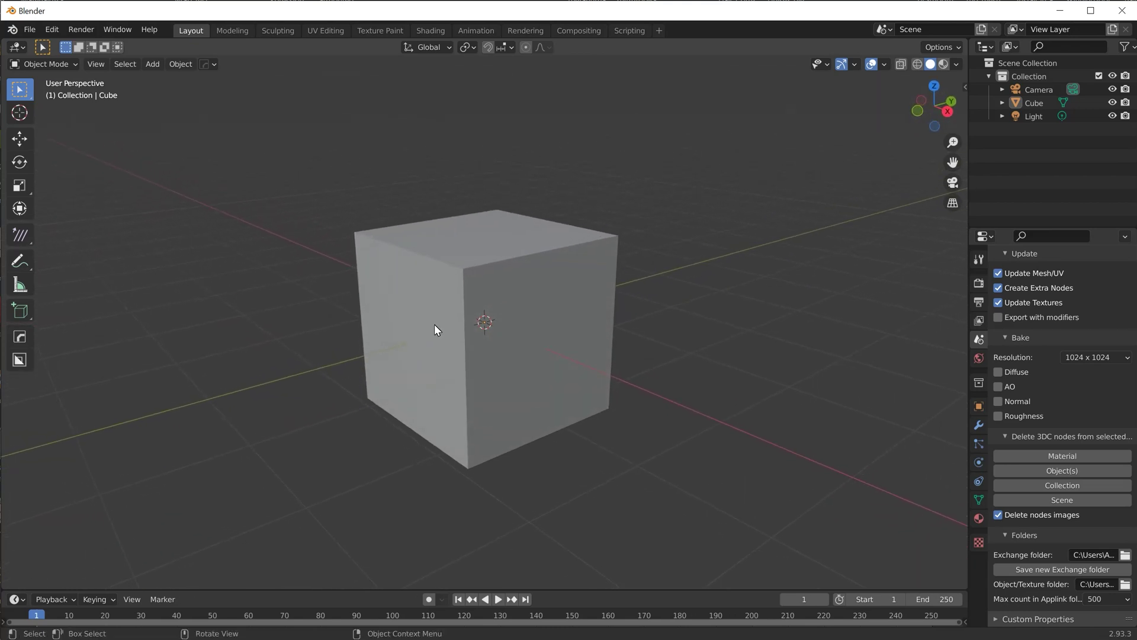
click(60, 64)
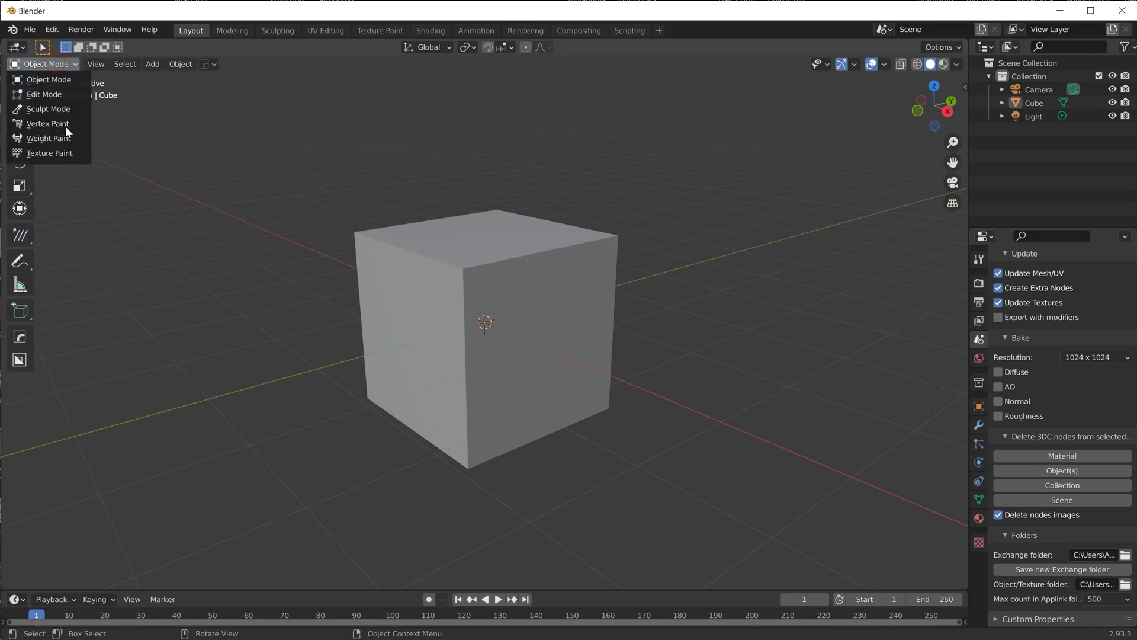
click(50, 96)
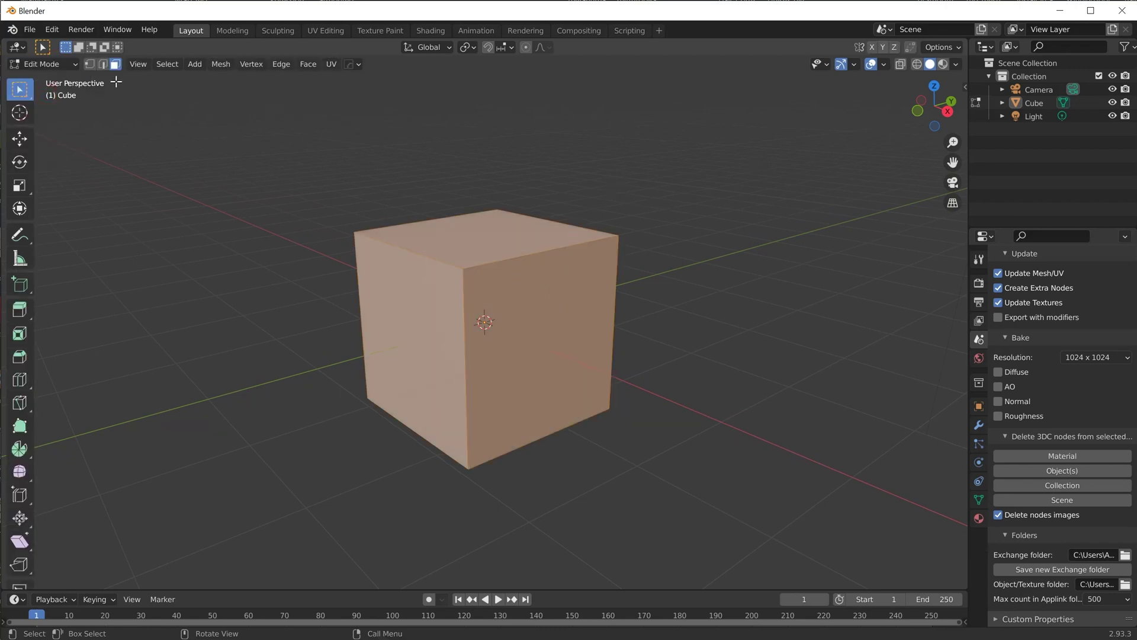
click(90, 64)
middle_drag(669, 276, 741, 257)
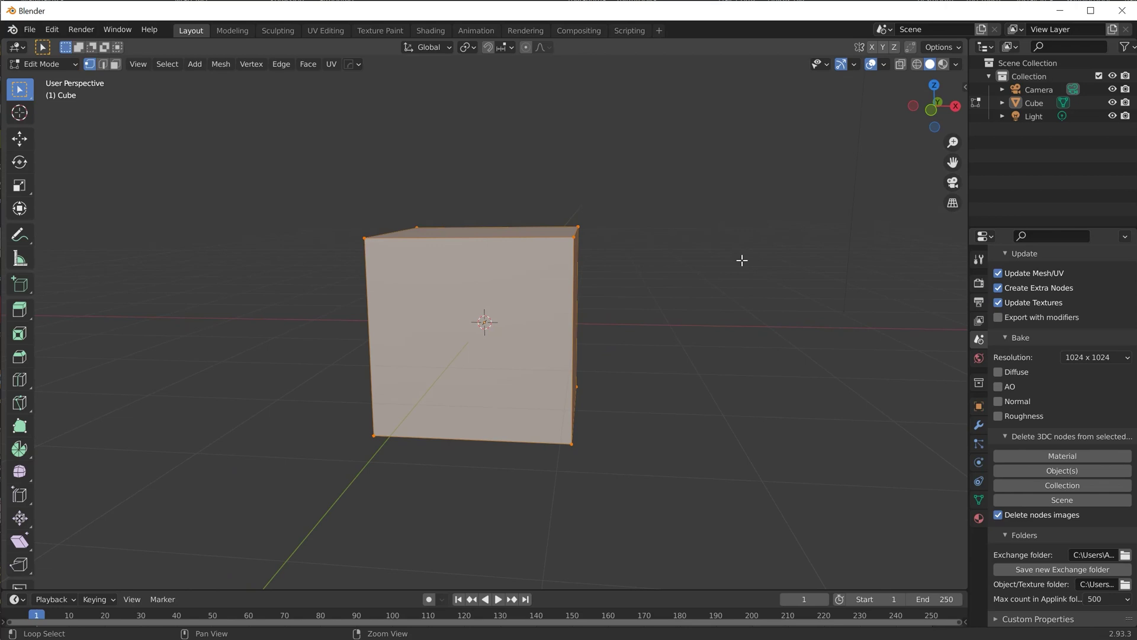
drag(609, 191, 561, 278)
middle_drag(561, 284, 584, 326)
click(953, 203)
middle_drag(664, 296, 582, 303)
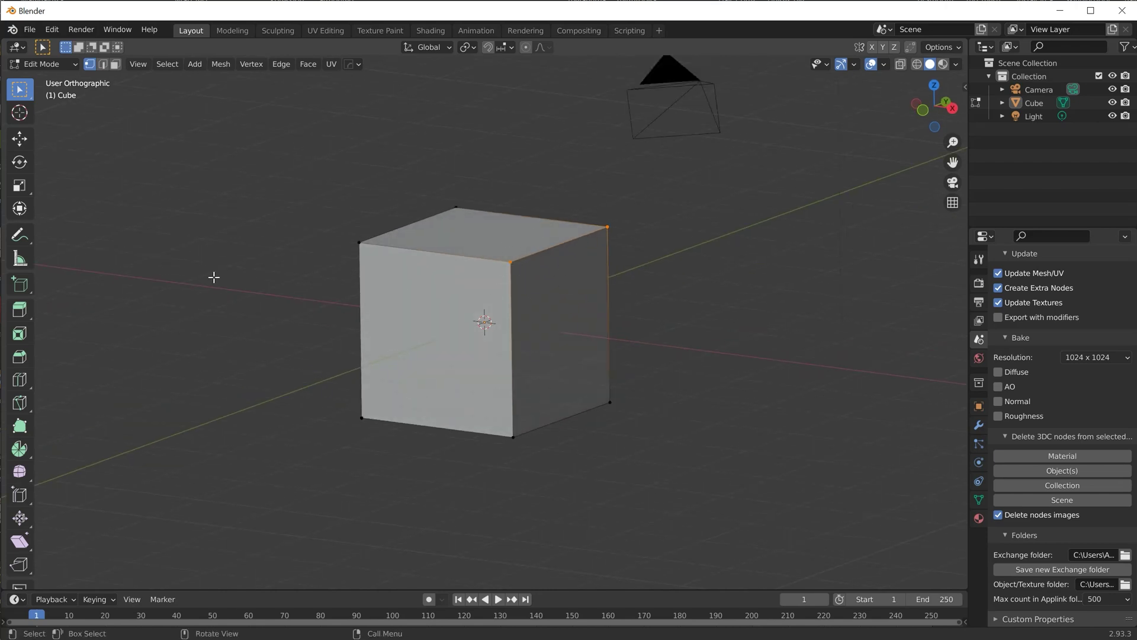
Move the selected top edge down along Z to form a sloped wedge.
click(19, 138)
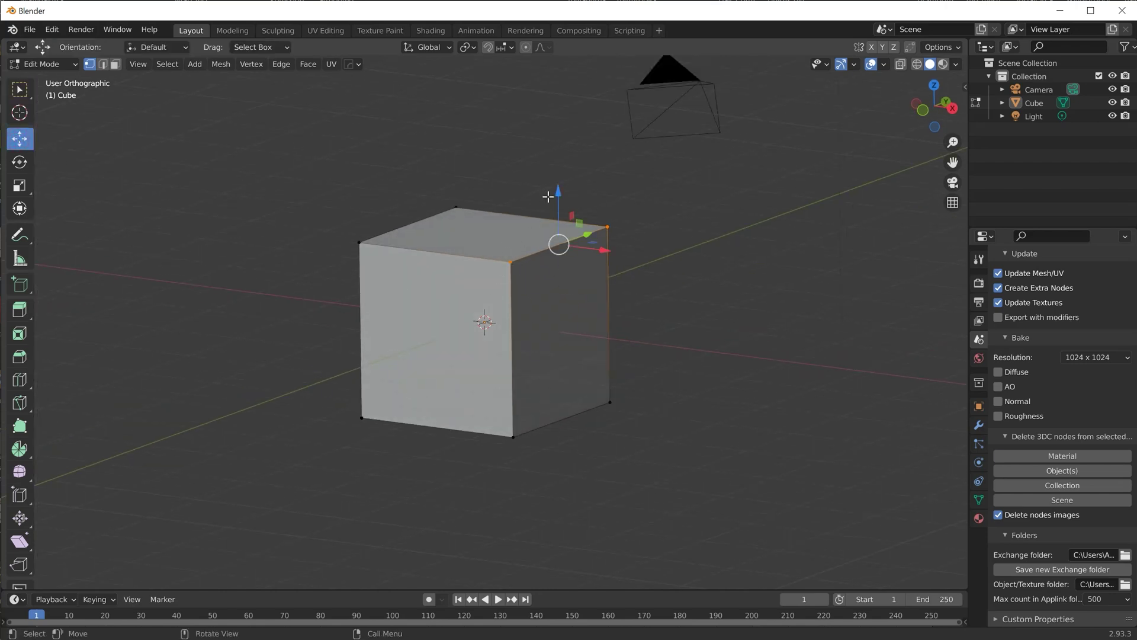
drag(559, 193, 554, 300)
middle_drag(553, 299, 439, 196)
click(20, 89)
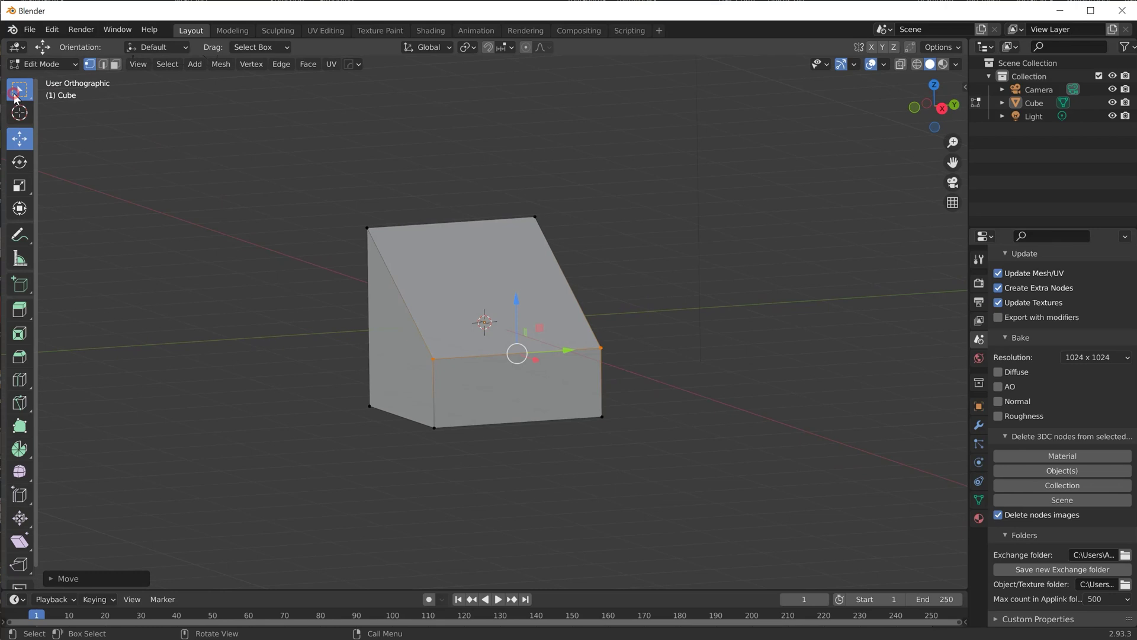
click(353, 248)
middle_drag(648, 254, 622, 260)
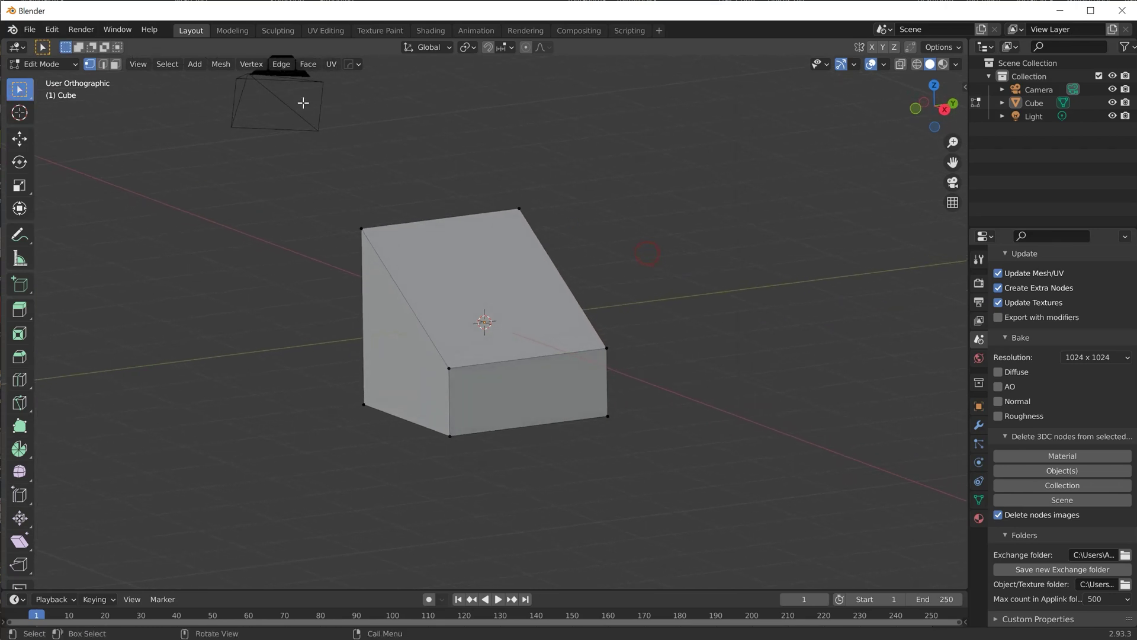
Return to Object Mode, select the wedge and show the 3D-Coat Applink sidebar panel.
click(43, 64)
click(53, 81)
mouse_move(533, 287)
middle_down()
mouse_move(616, 257)
mouse_move(534, 303)
middle_up()
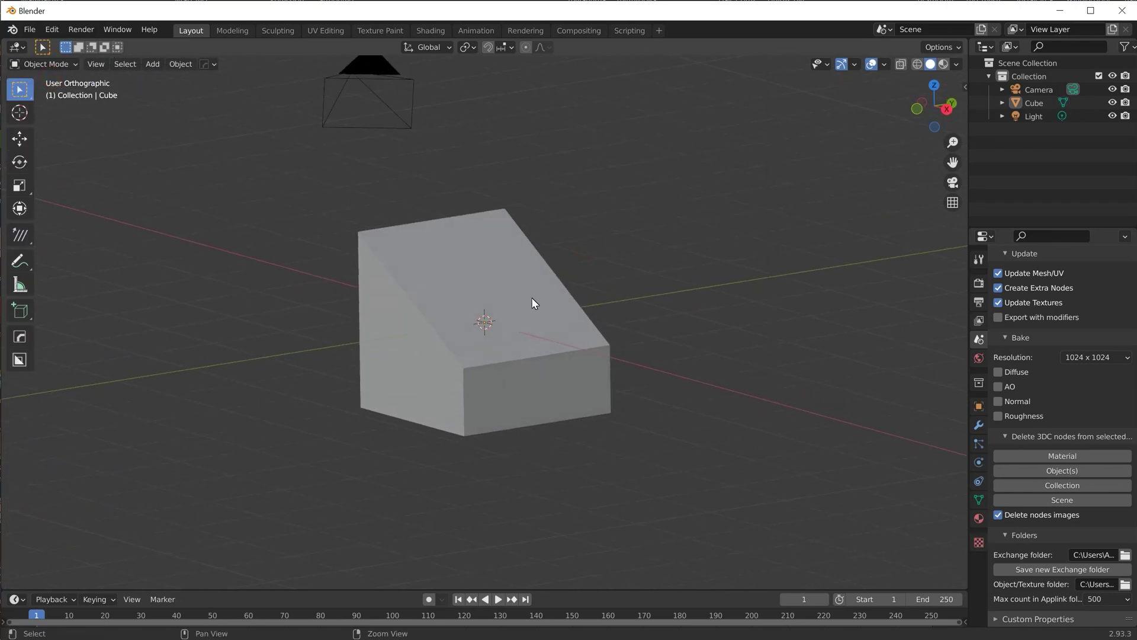
click(536, 337)
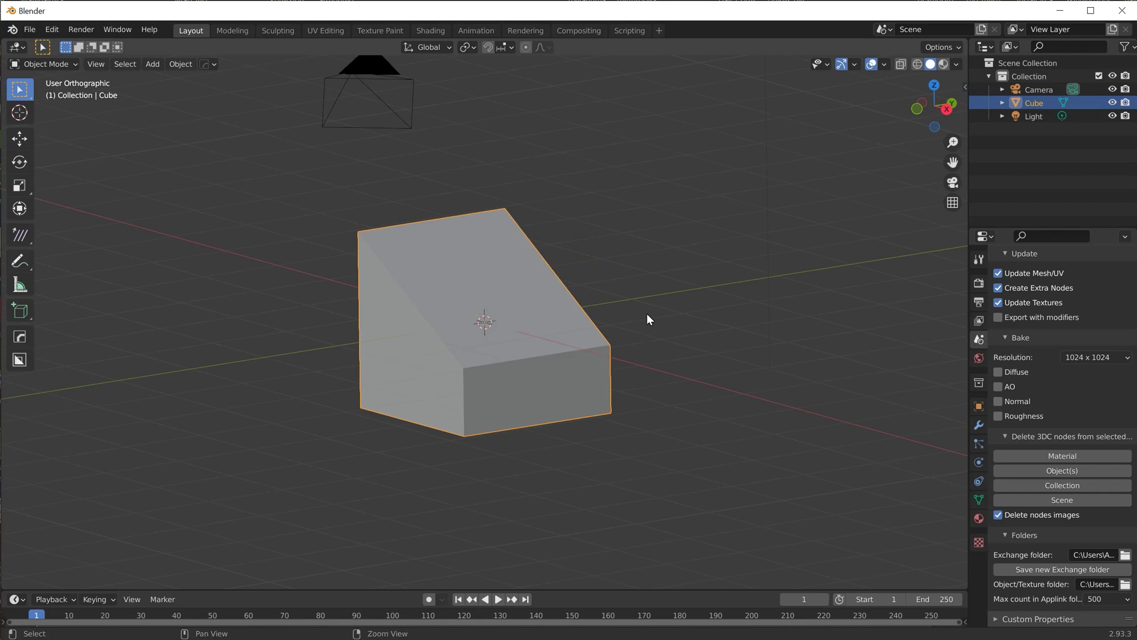
middle_drag(648, 316, 845, 248)
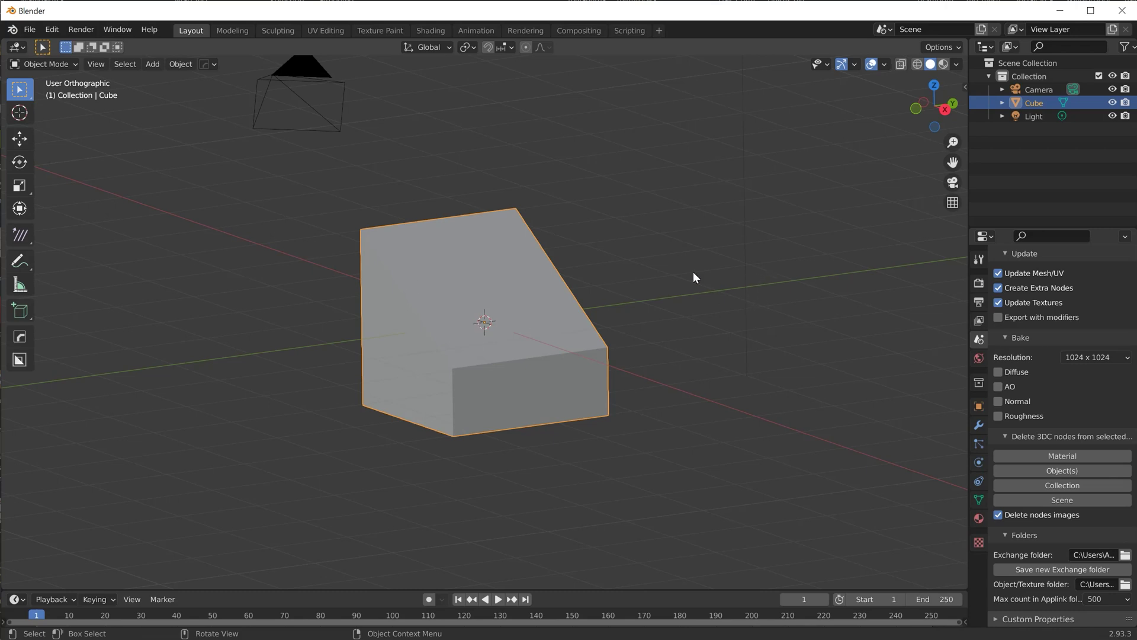
key(n)
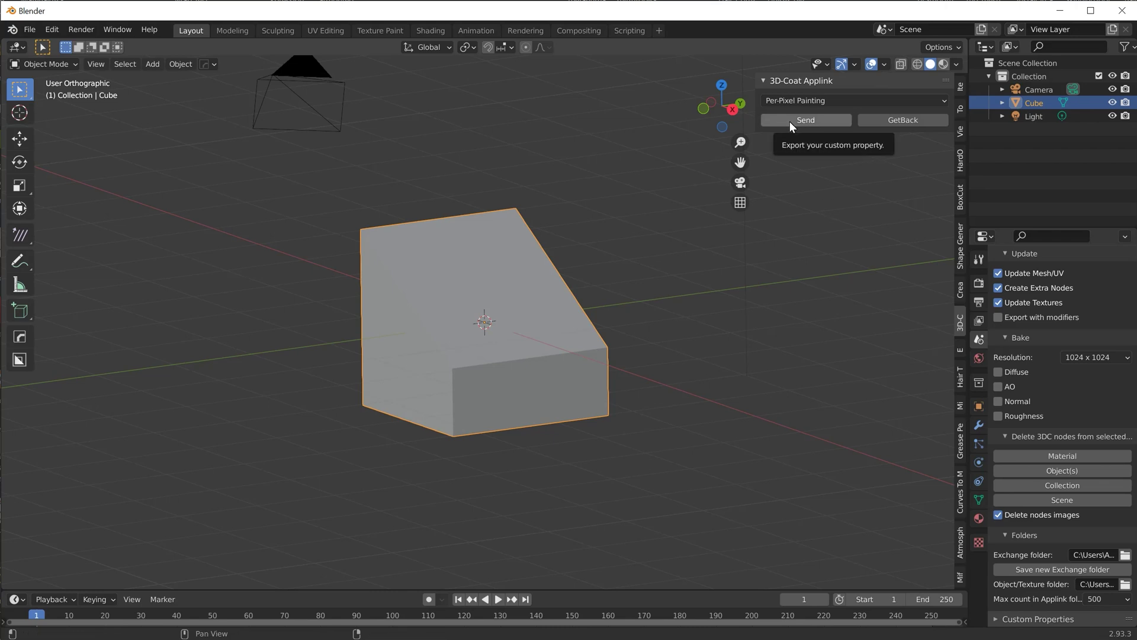
Send the wedge to 3D-Coat using Per-Pixel Painting in the Applink panel.
click(825, 122)
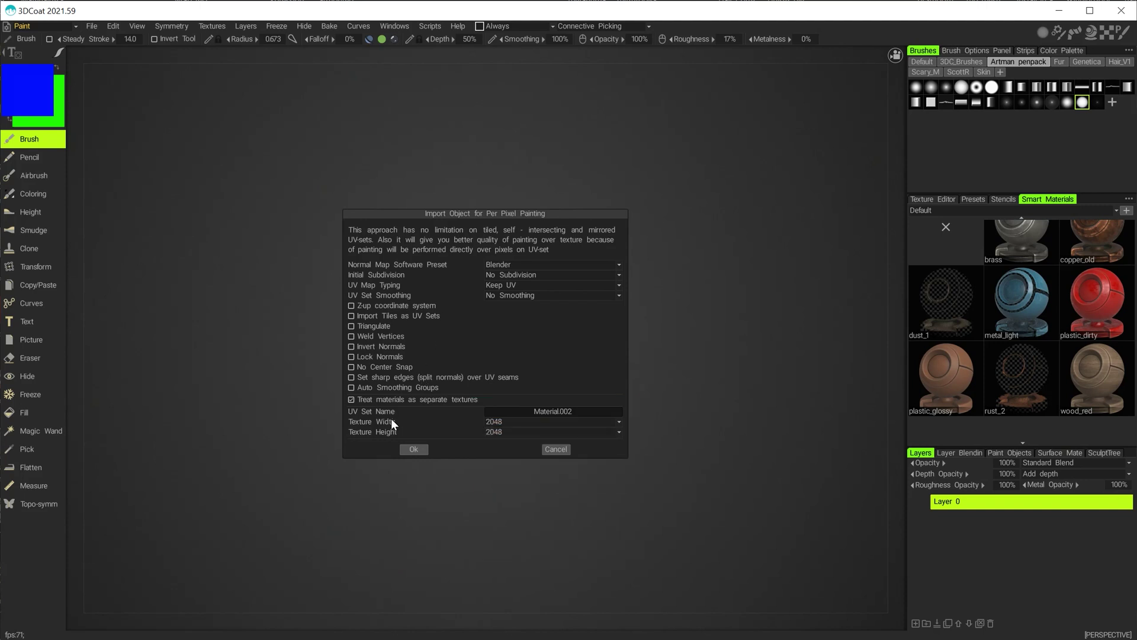
Accept the 2048 × 2048 per-pixel import and orbit around the imported wedge.
click(415, 451)
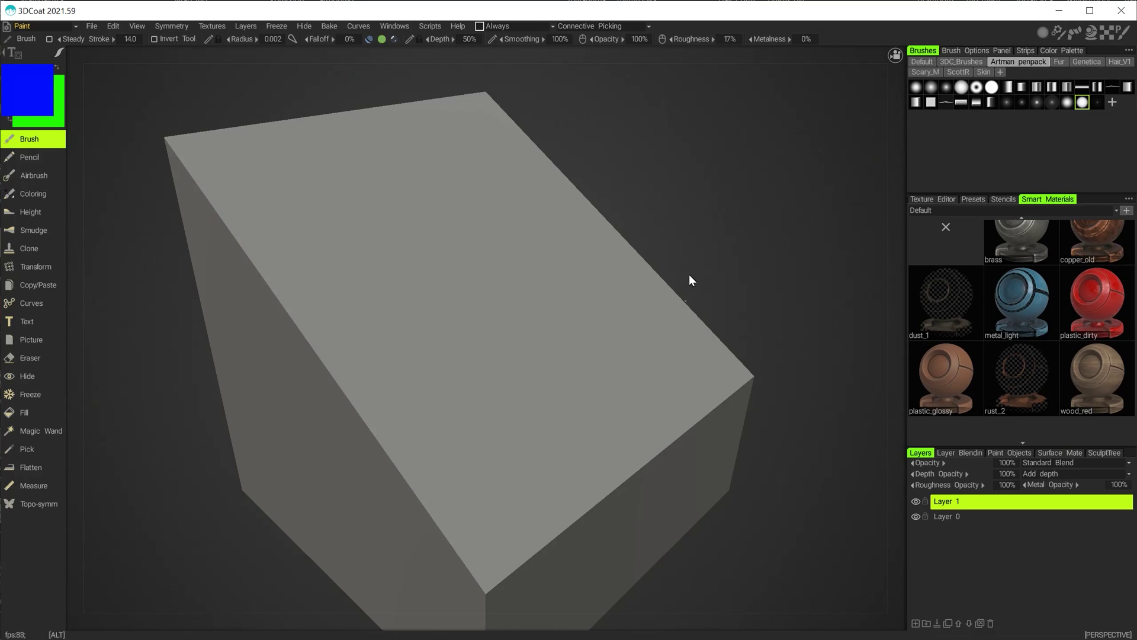
mouse_move(689, 275)
mouse_down()
mouse_move(573, 299)
mouse_move(587, 269)
mouse_move(572, 305)
mouse_move(609, 311)
mouse_move(586, 312)
mouse_move(556, 287)
mouse_move(431, 276)
mouse_move(565, 288)
mouse_move(567, 304)
mouse_move(549, 292)
mouse_move(573, 314)
mouse_move(535, 303)
mouse_move(556, 308)
mouse_up()
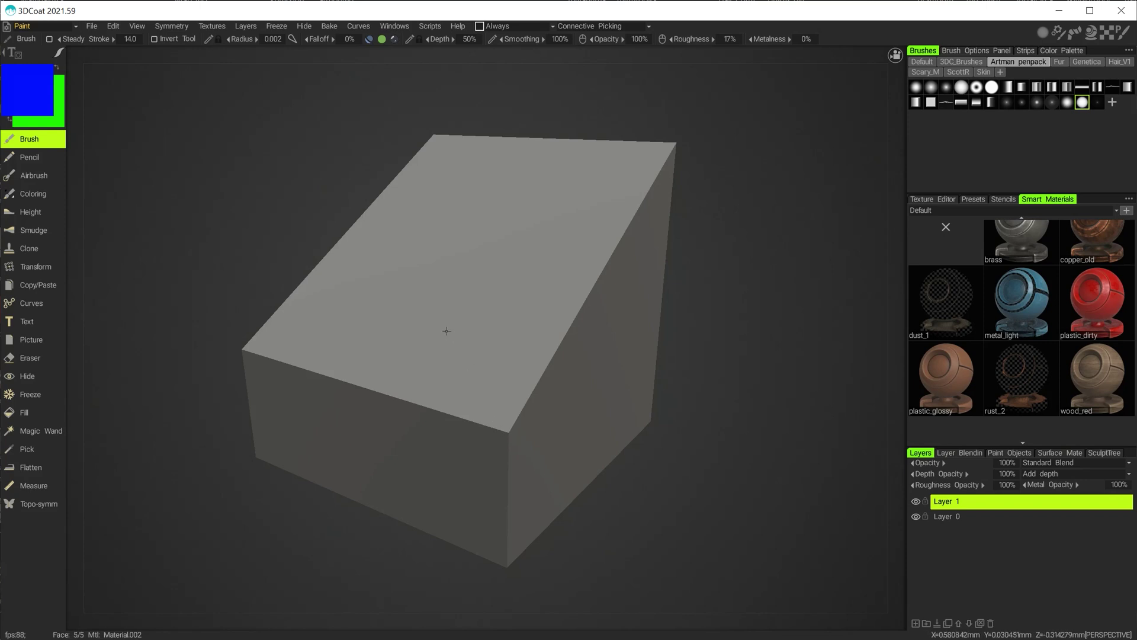
alt+drag(443, 305, 470, 249)
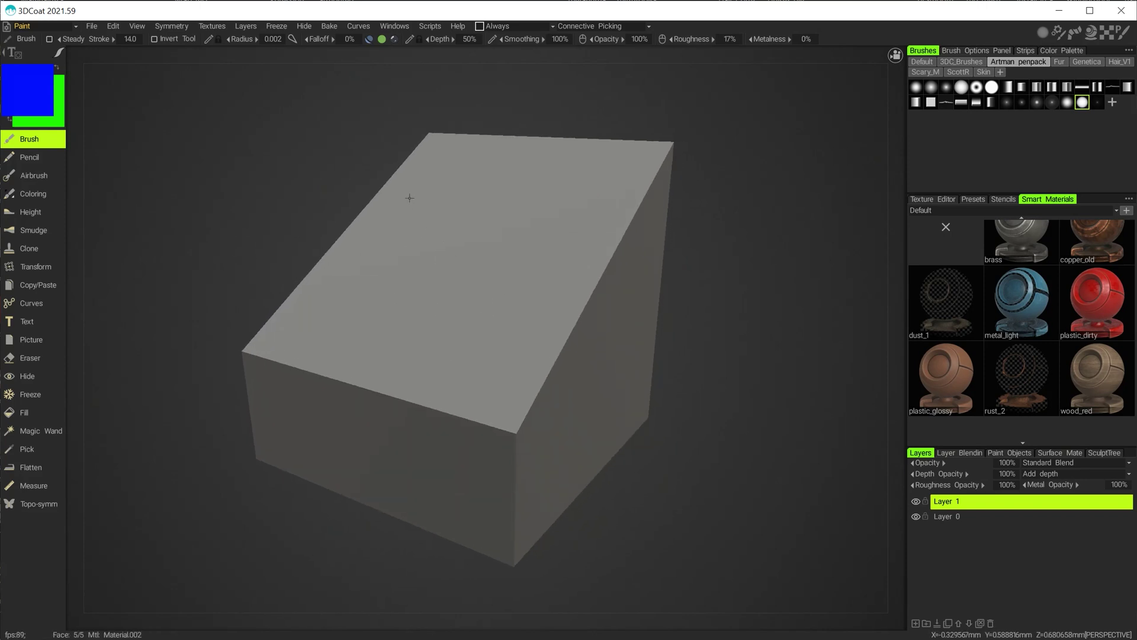
click(40, 26)
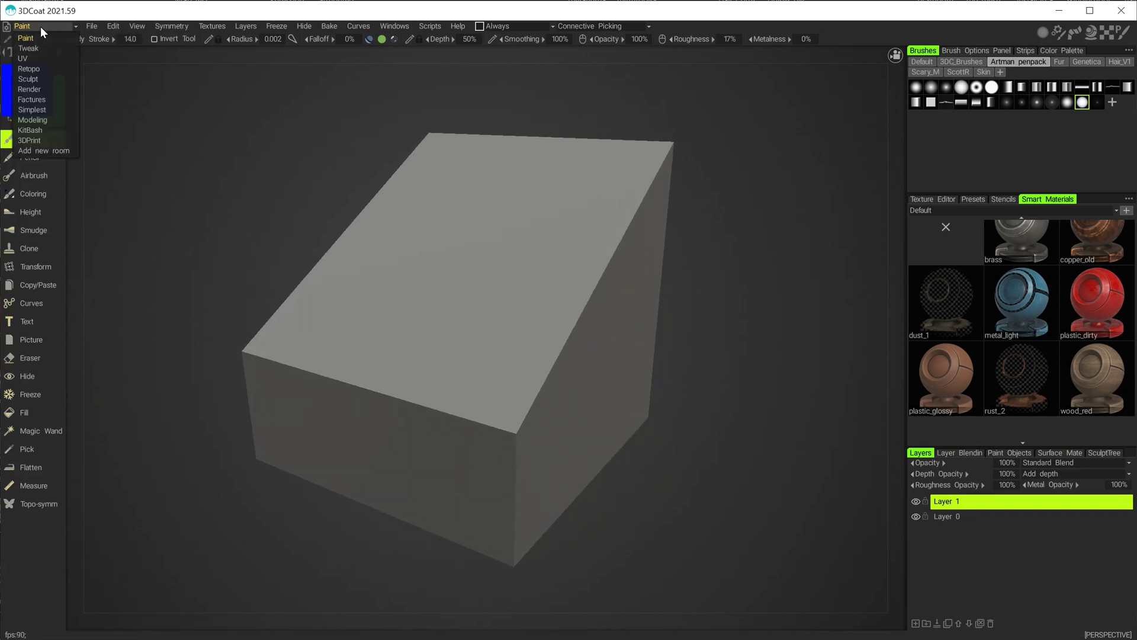
click(48, 59)
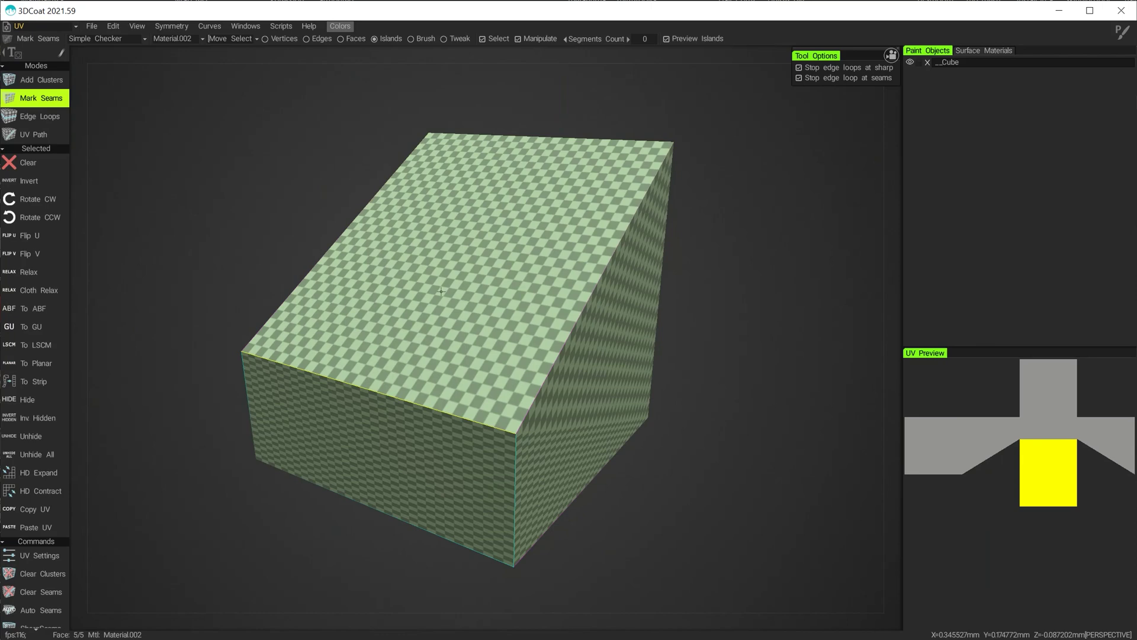
alt+drag(564, 356, 468, 292)
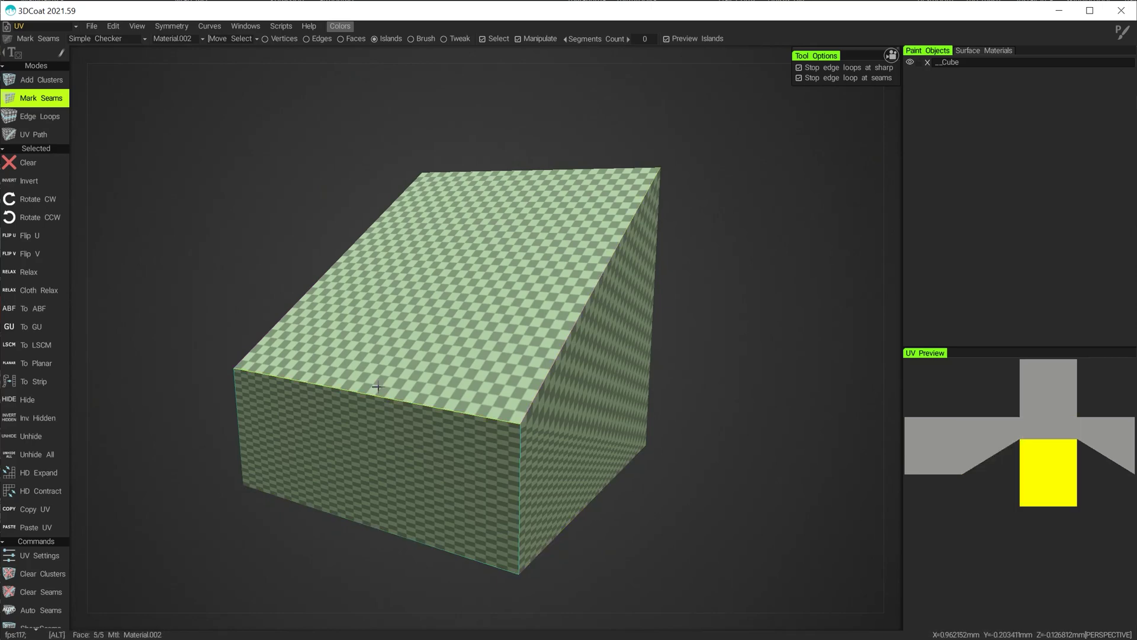
alt+drag(361, 325, 331, 333)
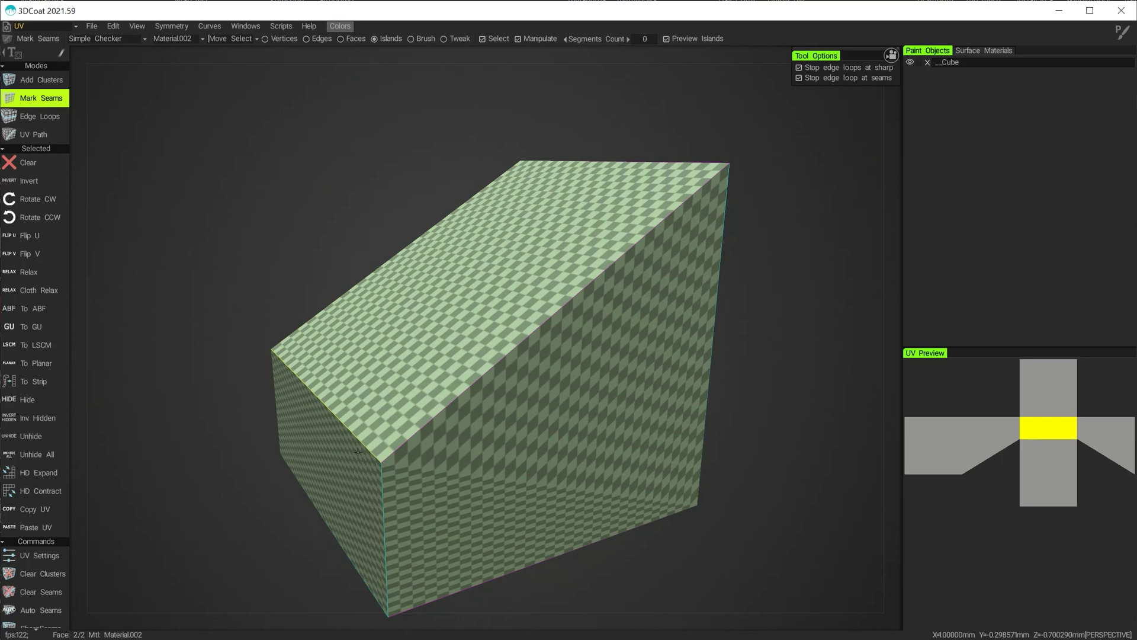
scroll(486, 482, down, 2)
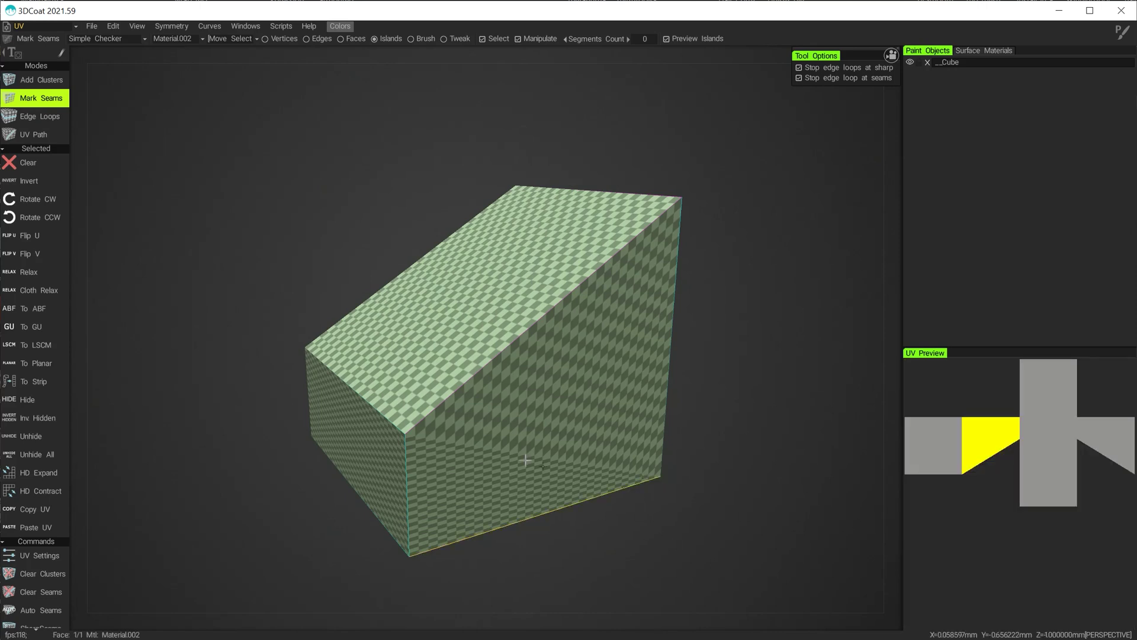
middle_drag(521, 460, 611, 288)
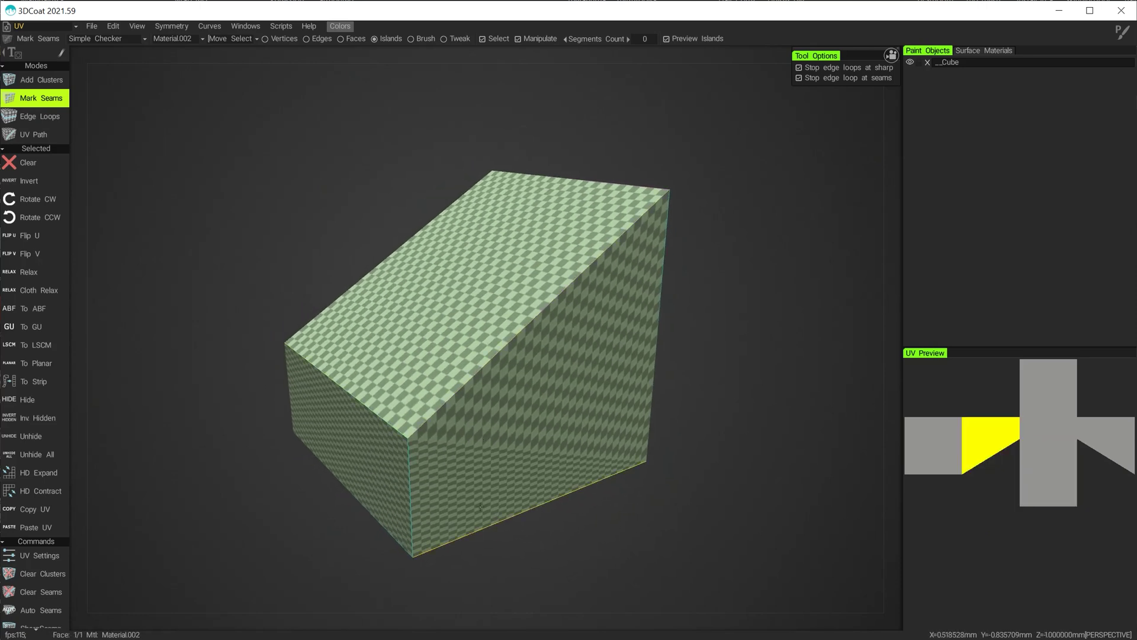
alt+drag(610, 289, 380, 374)
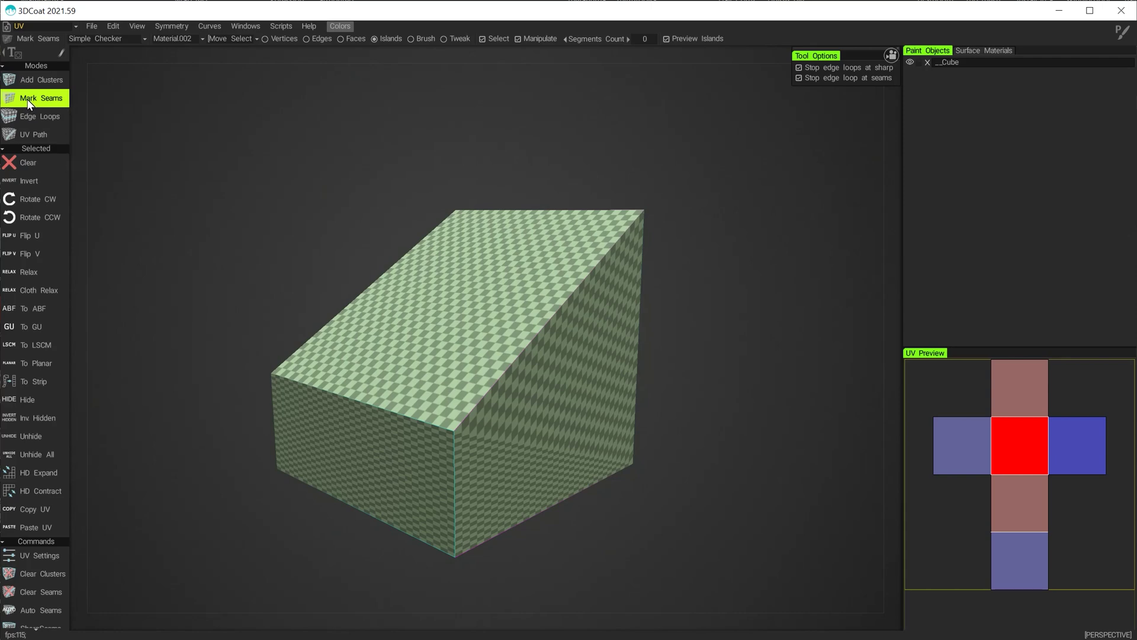
Mark the wedge's front edge loop as a seam in Edge Loops mode.
click(22, 115)
alt+drag(569, 456, 440, 410)
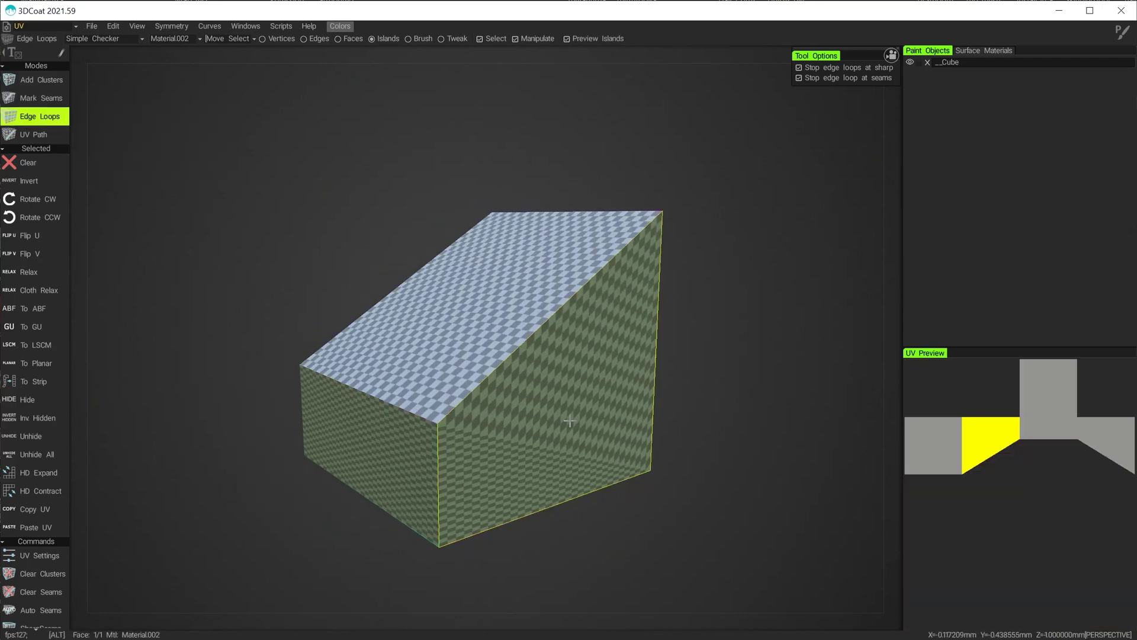
alt+drag(366, 394, 409, 371)
click(356, 476)
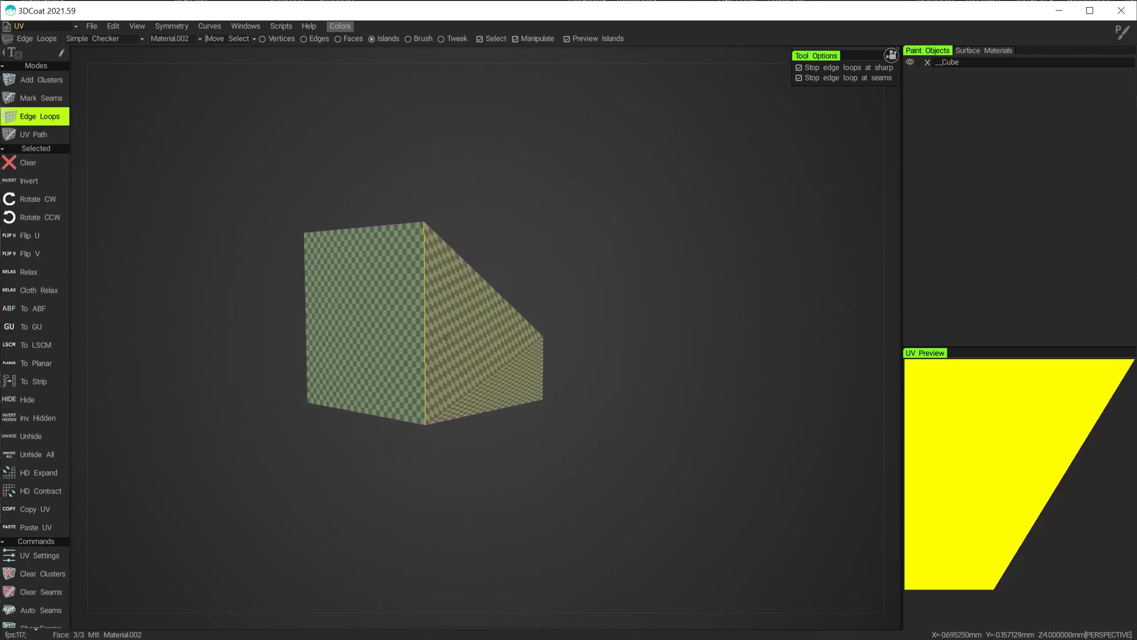
drag(424, 472, 624, 471)
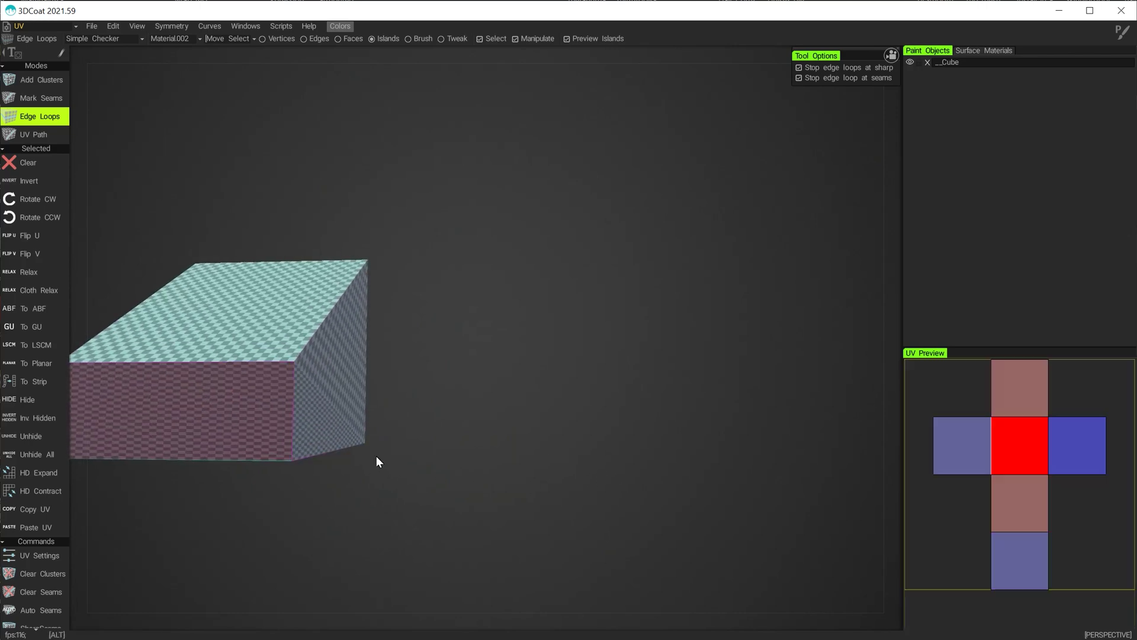
drag(377, 461, 477, 490)
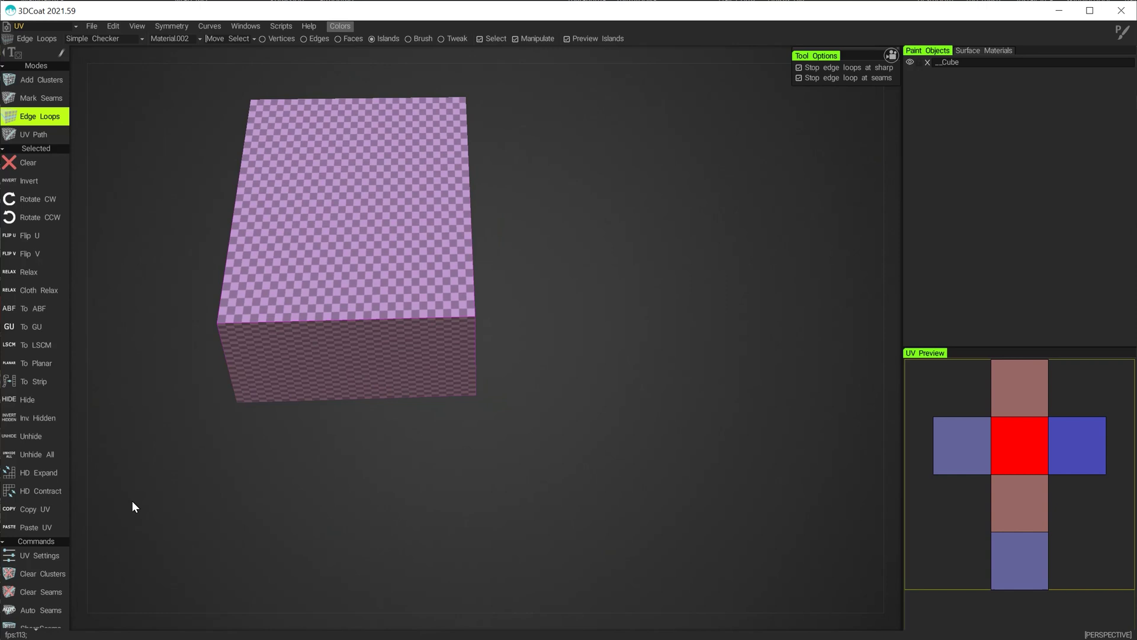
scroll(47, 522, down, 5)
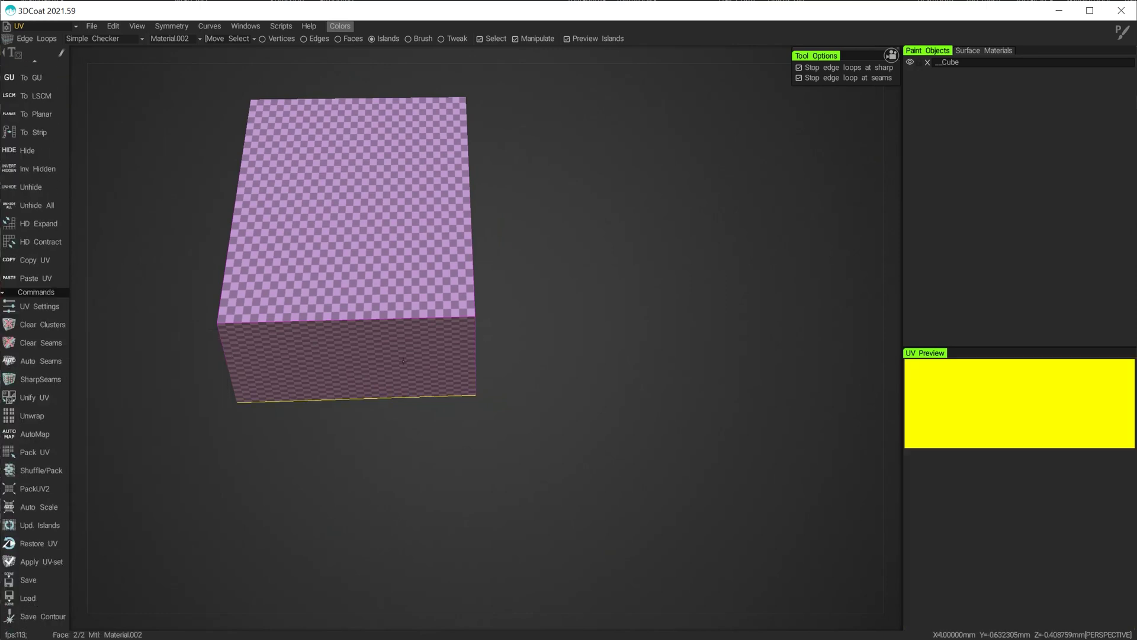
Unwrap the wedge into UV islands, apply the new UV set and return to the Paint room.
key(space)
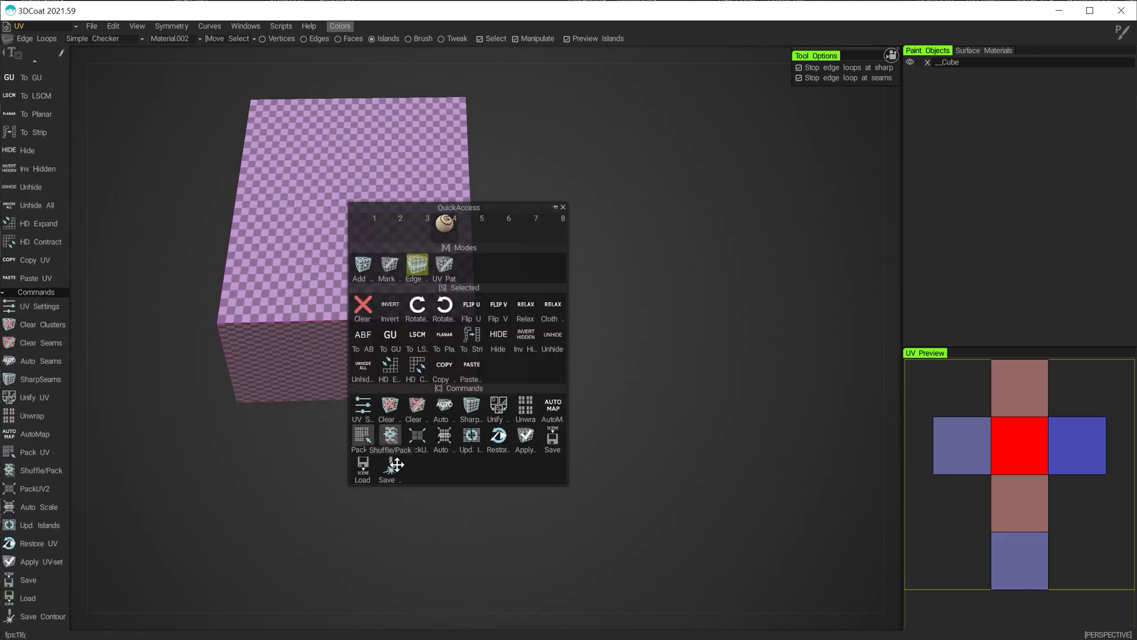
click(527, 408)
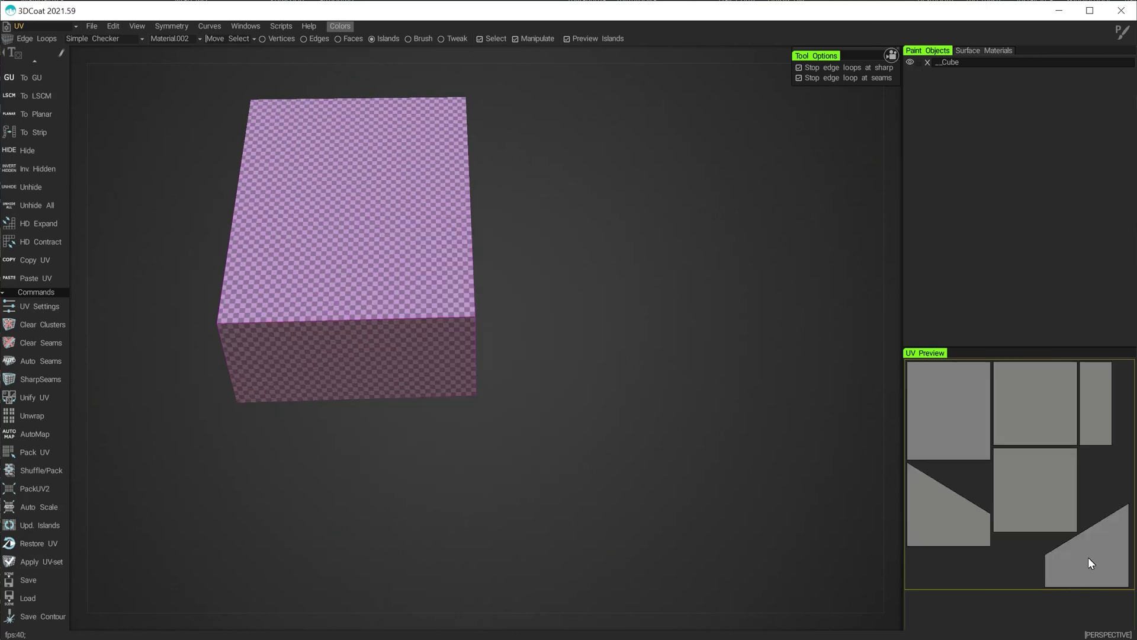
alt+drag(594, 511, 509, 427)
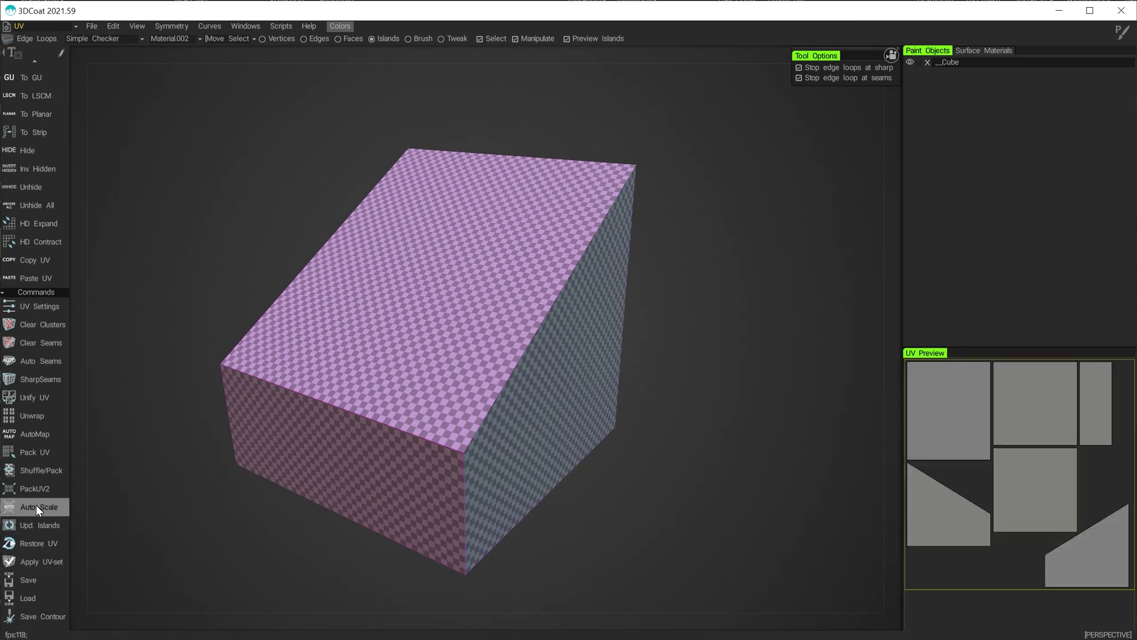
click(34, 567)
click(414, 351)
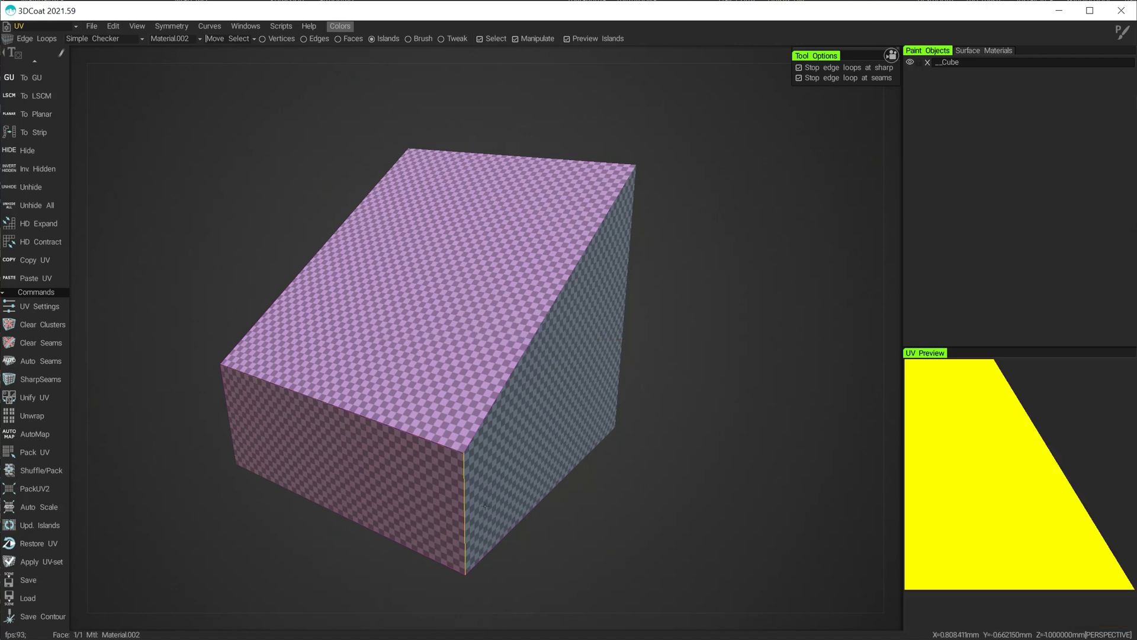
click(38, 28)
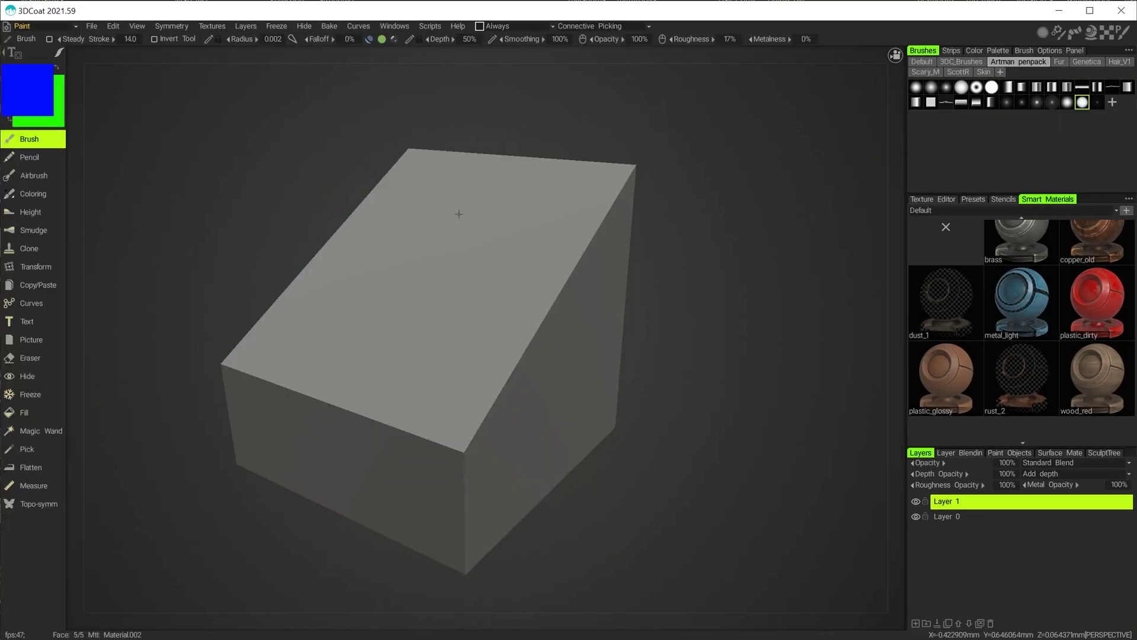
Open the Texture UV Editor with wireframe island outlines shown.
click(200, 27)
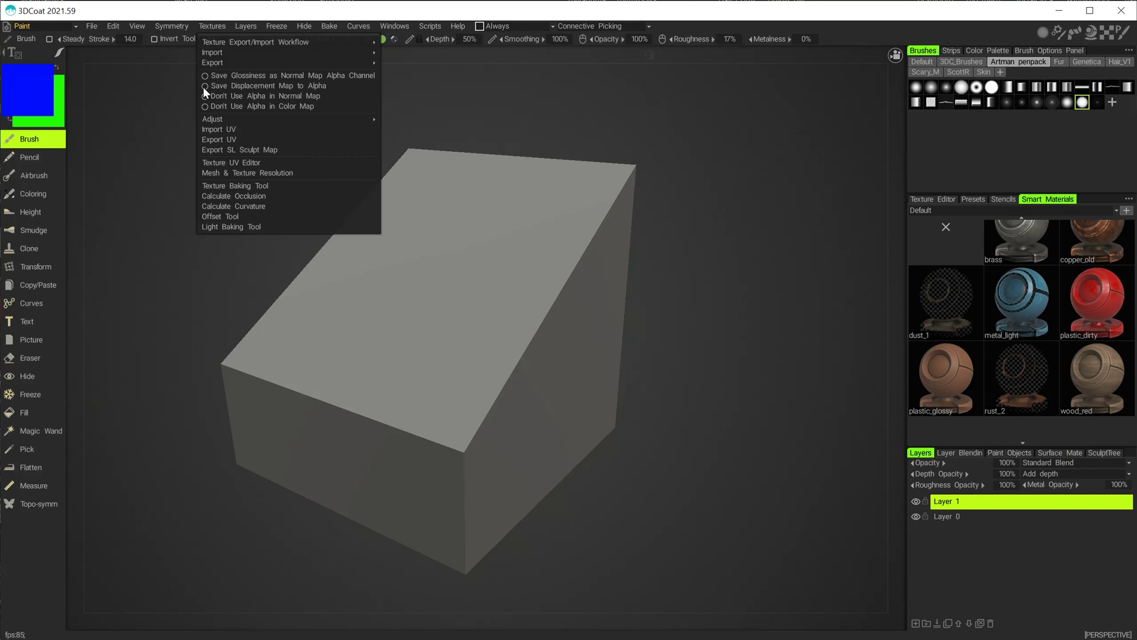
click(226, 162)
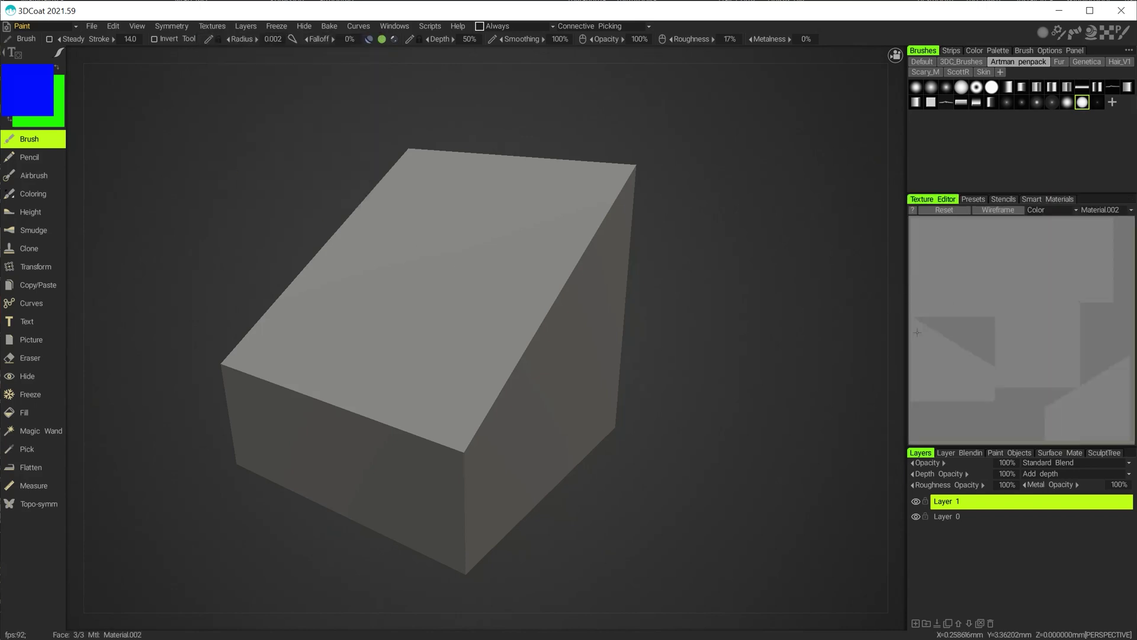
click(984, 210)
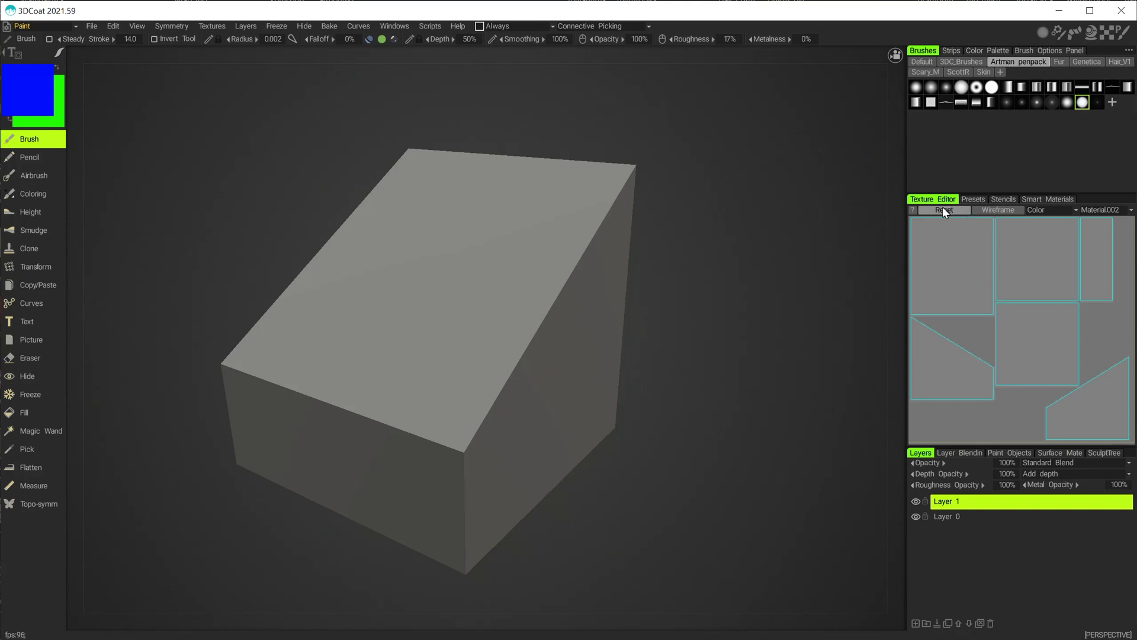
Float the Texture Editor panel, enlarge it and place it beside the wedge.
drag(914, 205, 729, 175)
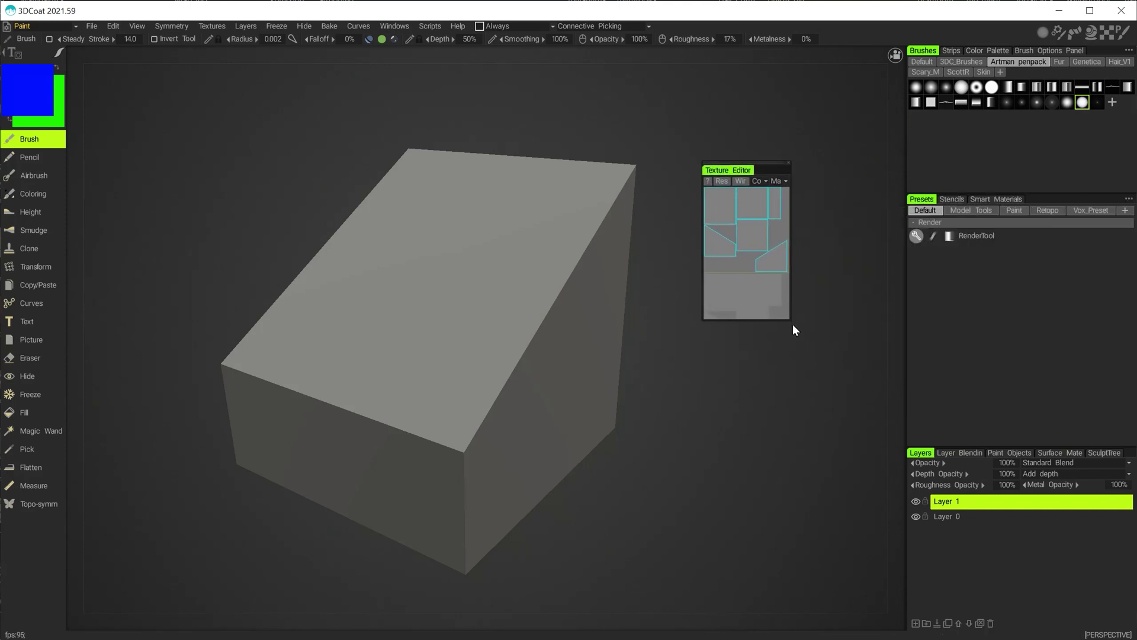
drag(794, 321, 953, 436)
alt+middle_drag(661, 305, 615, 290)
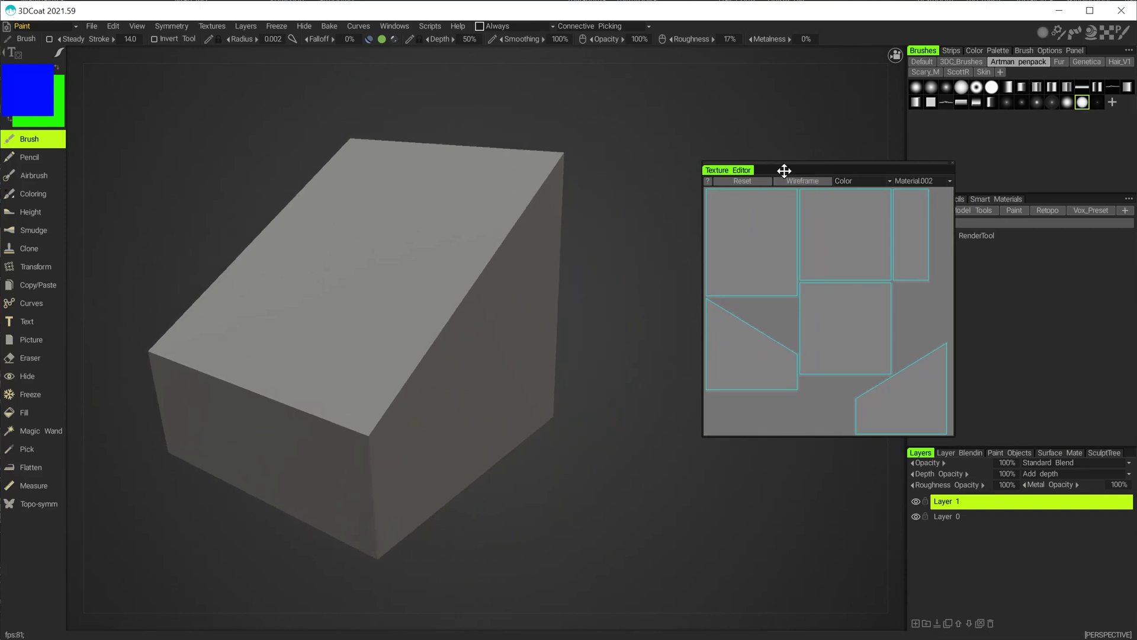
drag(776, 163, 699, 183)
mouse_move(375, 334)
alt+mouse_down()
mouse_move(429, 321)
mouse_move(384, 341)
alt+mouse_up()
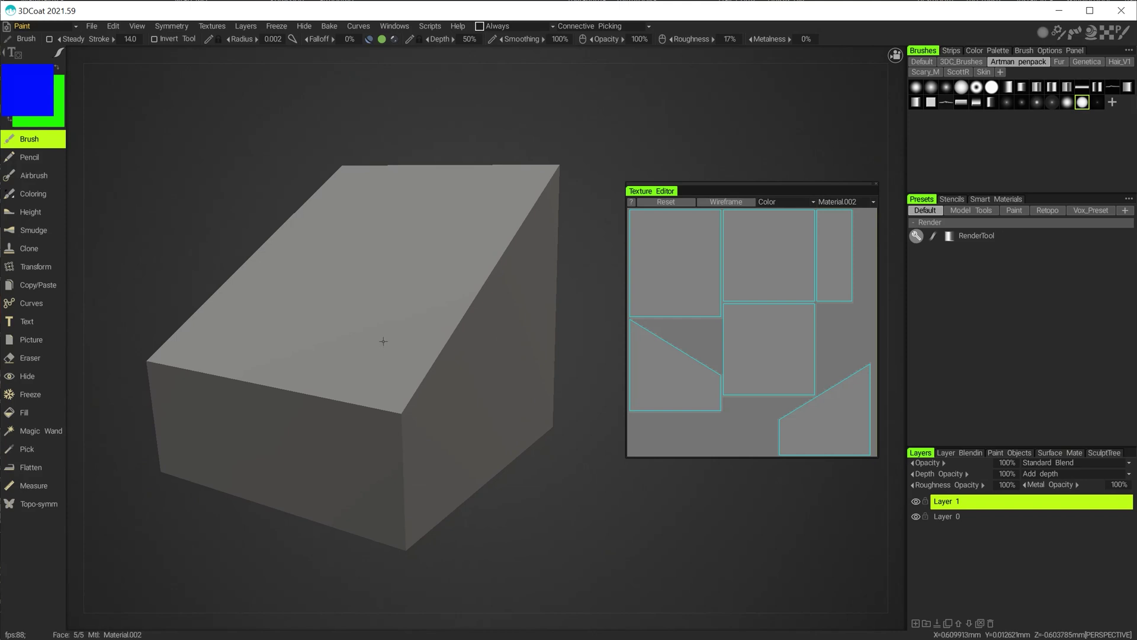
Choose the regular paint brush with curved stroke mode and the Default brush tips.
click(39, 156)
click(36, 140)
click(58, 52)
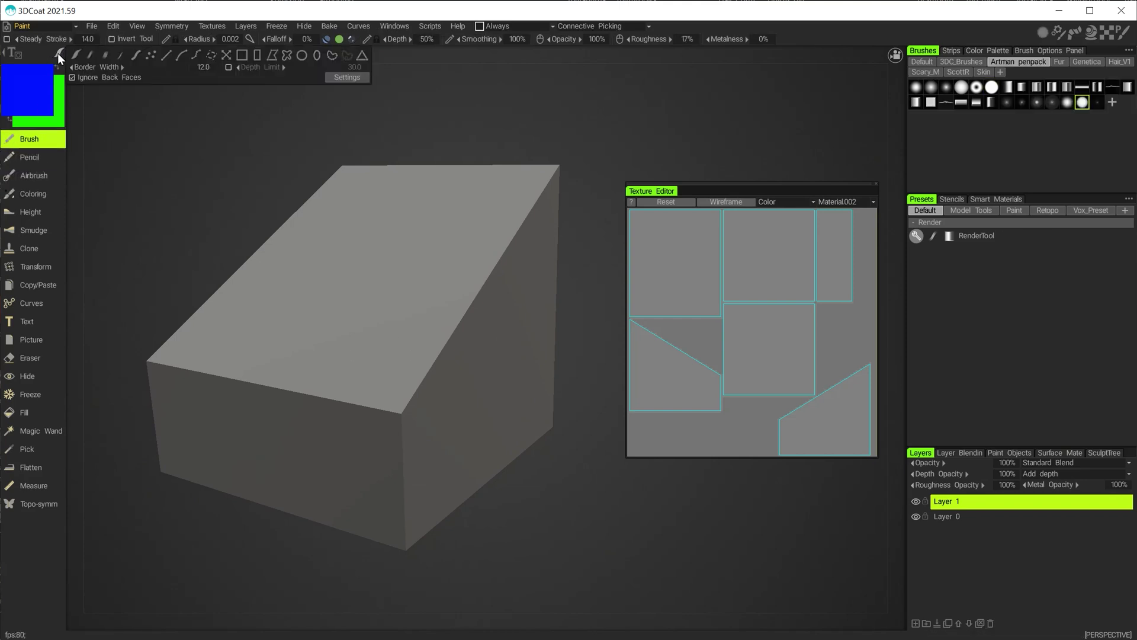
click(137, 57)
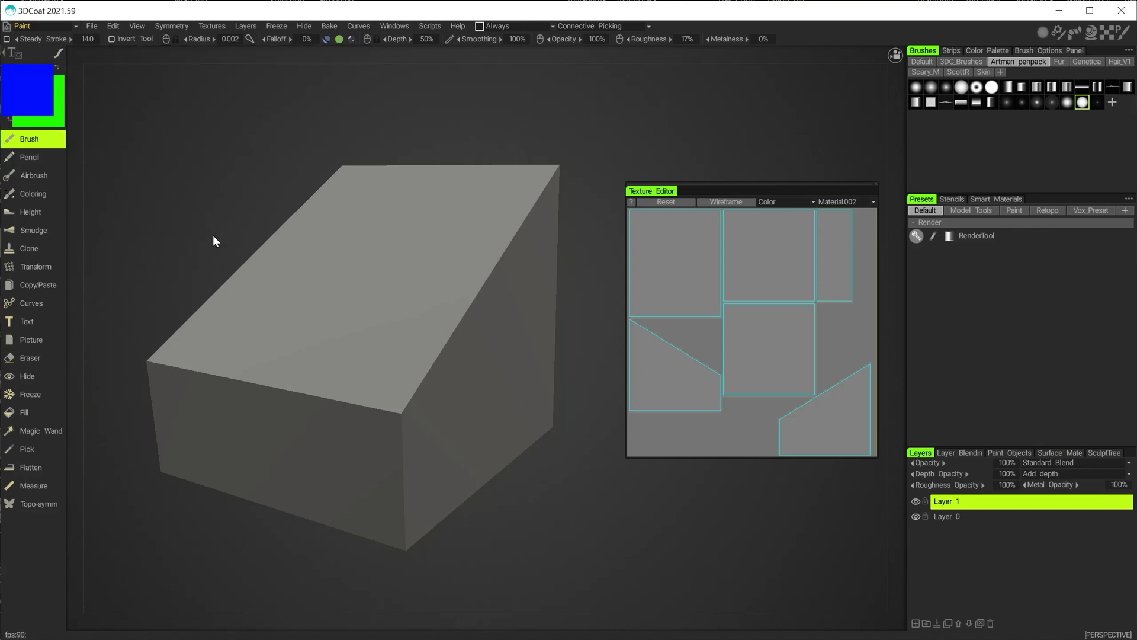
mouse_move(343, 279)
alt+mouse_down()
mouse_move(358, 310)
mouse_move(375, 247)
mouse_move(373, 269)
alt+mouse_up()
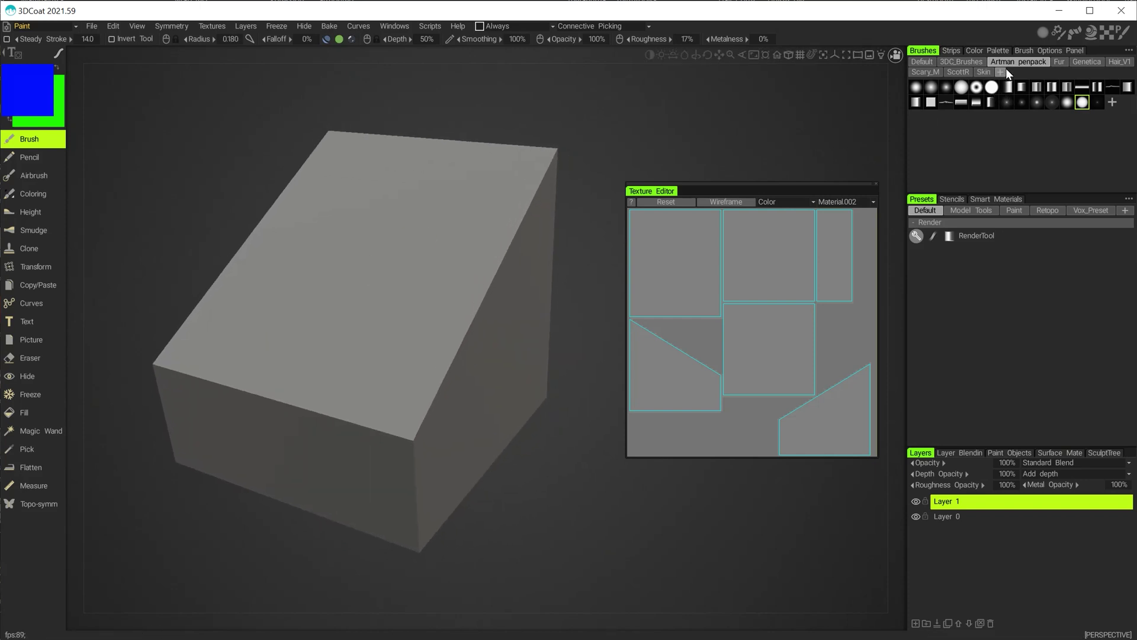
click(923, 62)
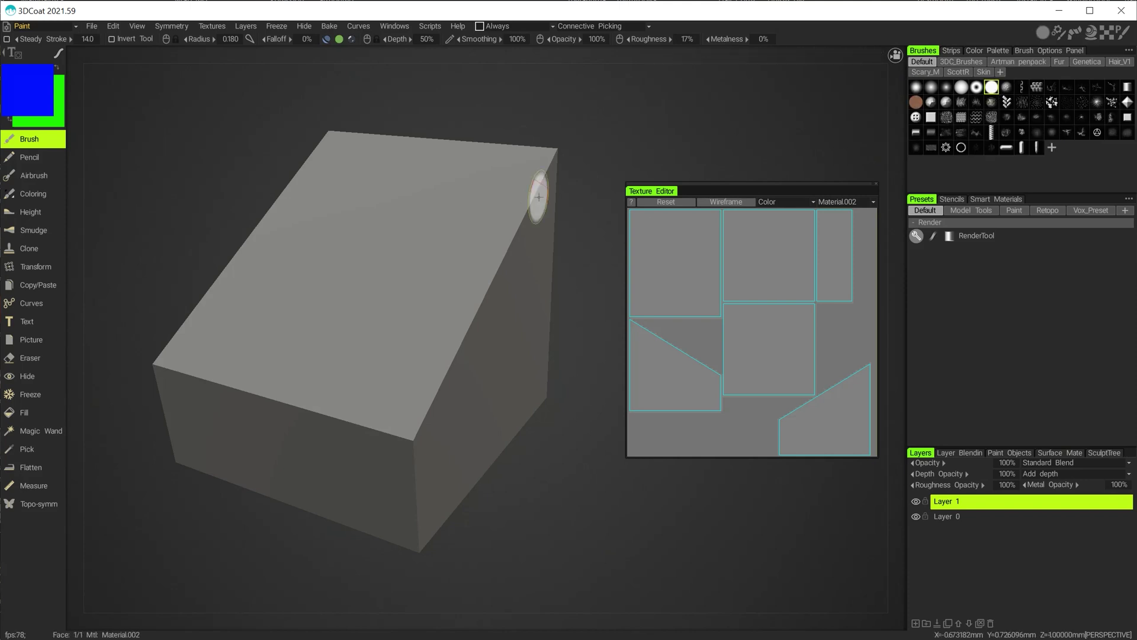
mouse_move(533, 203)
alt+mouse_down()
mouse_move(432, 224)
mouse_move(460, 215)
alt+mouse_up()
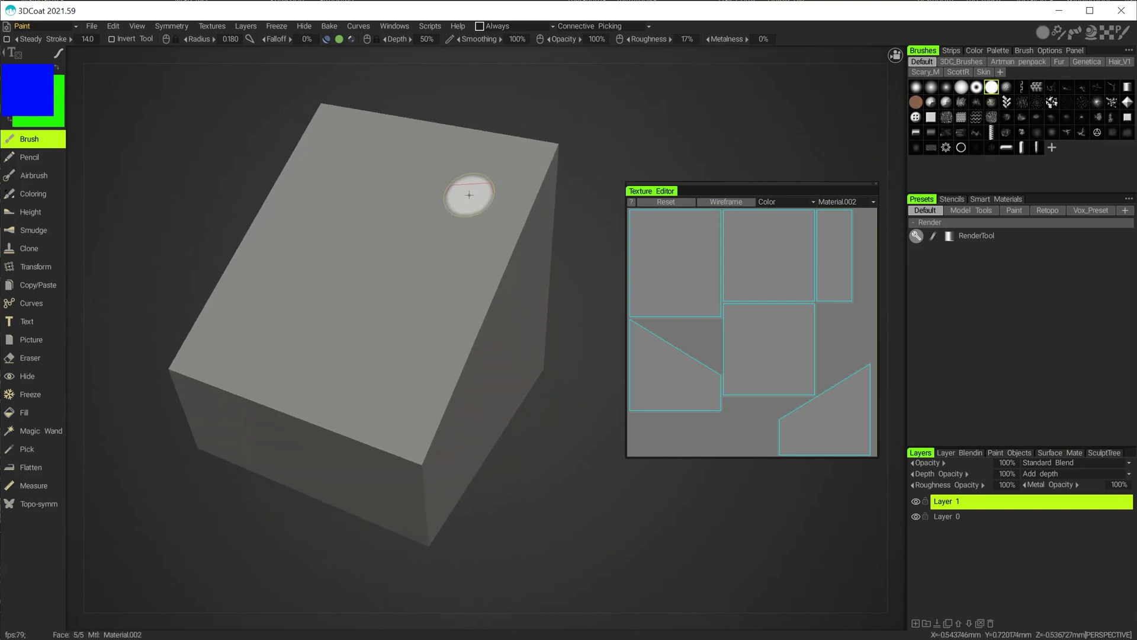
mouse_move(327, 42)
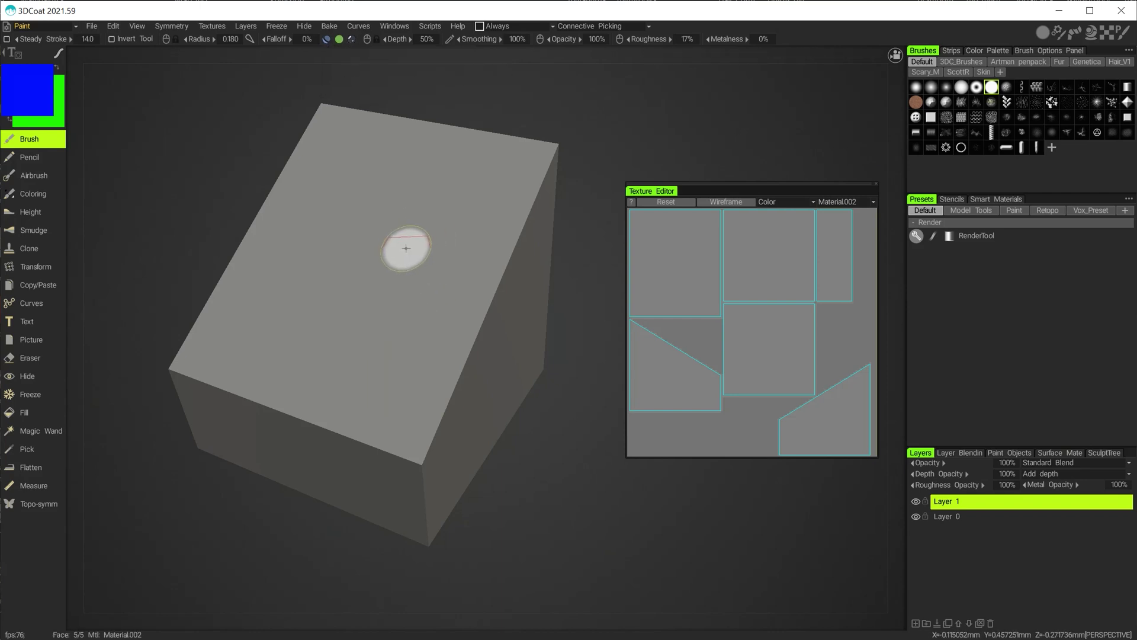
mouse_move(406, 247)
alt+mouse_down()
mouse_move(444, 322)
mouse_move(452, 300)
alt+mouse_up()
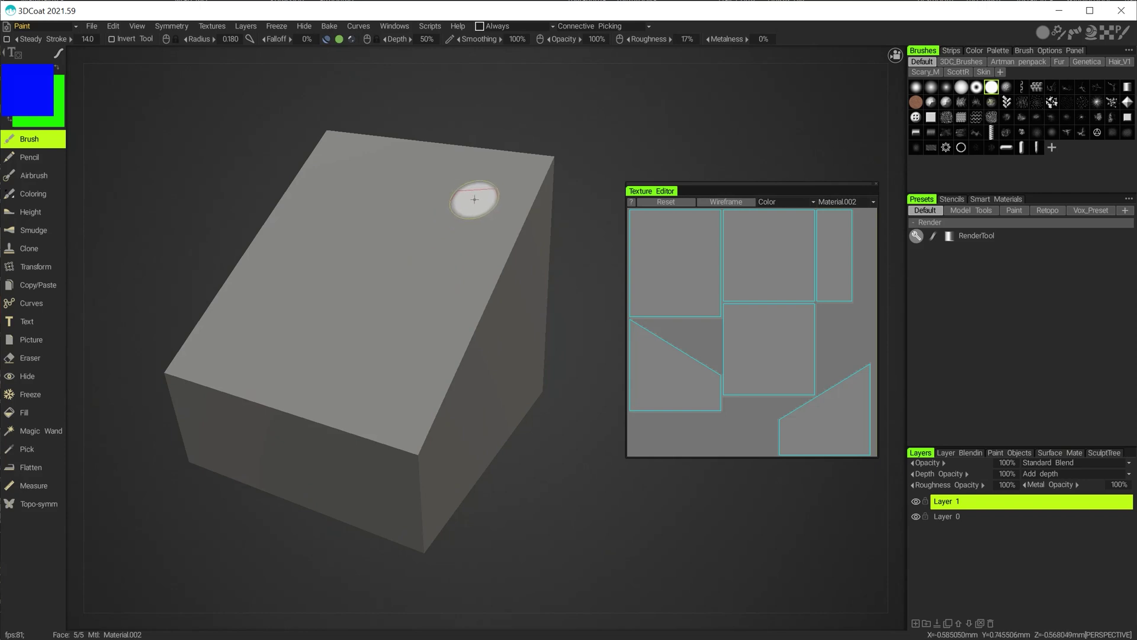
Paint a blue X on the sloped top, redoing it with paint depth set to Blend.
drag(474, 203, 298, 338)
drag(326, 195, 409, 323)
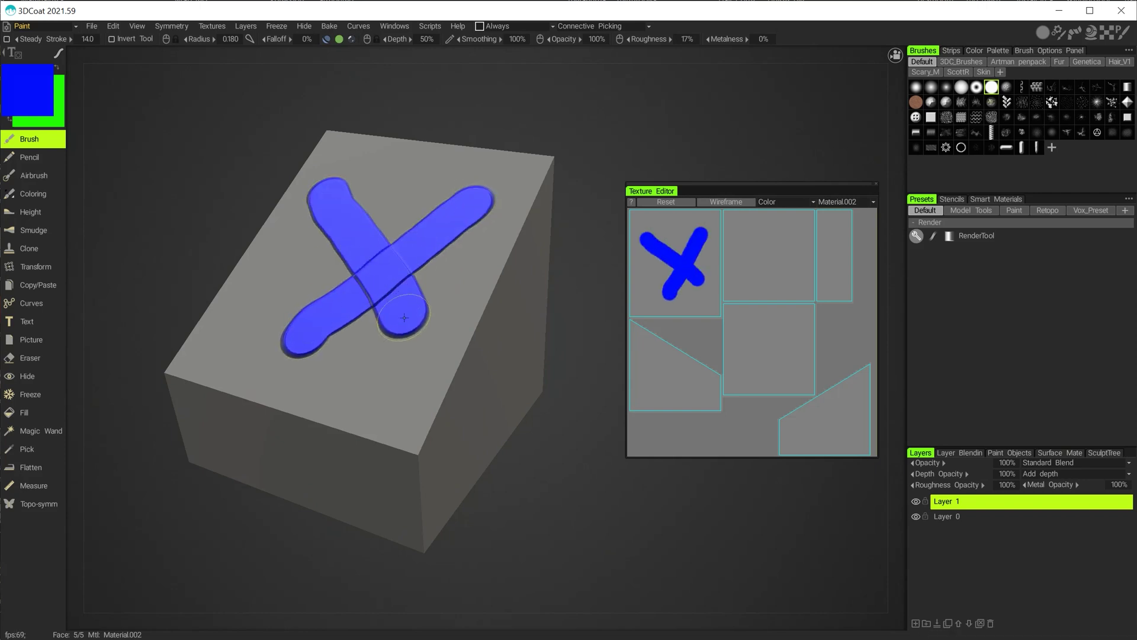
key(ctrl+z)
key(ctrl+z)
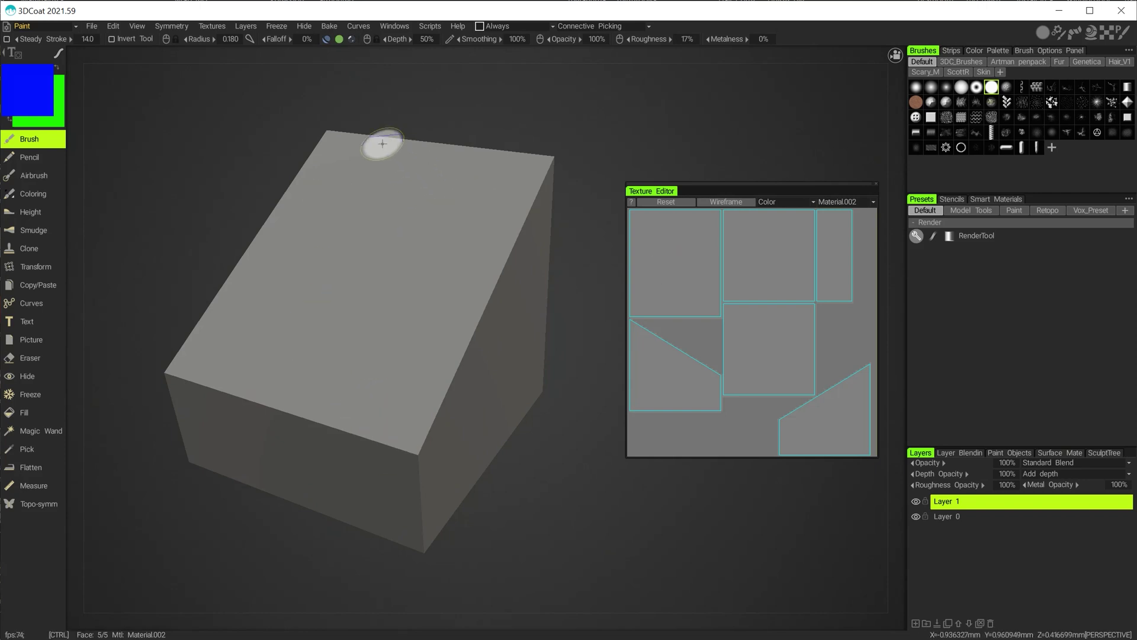
click(327, 39)
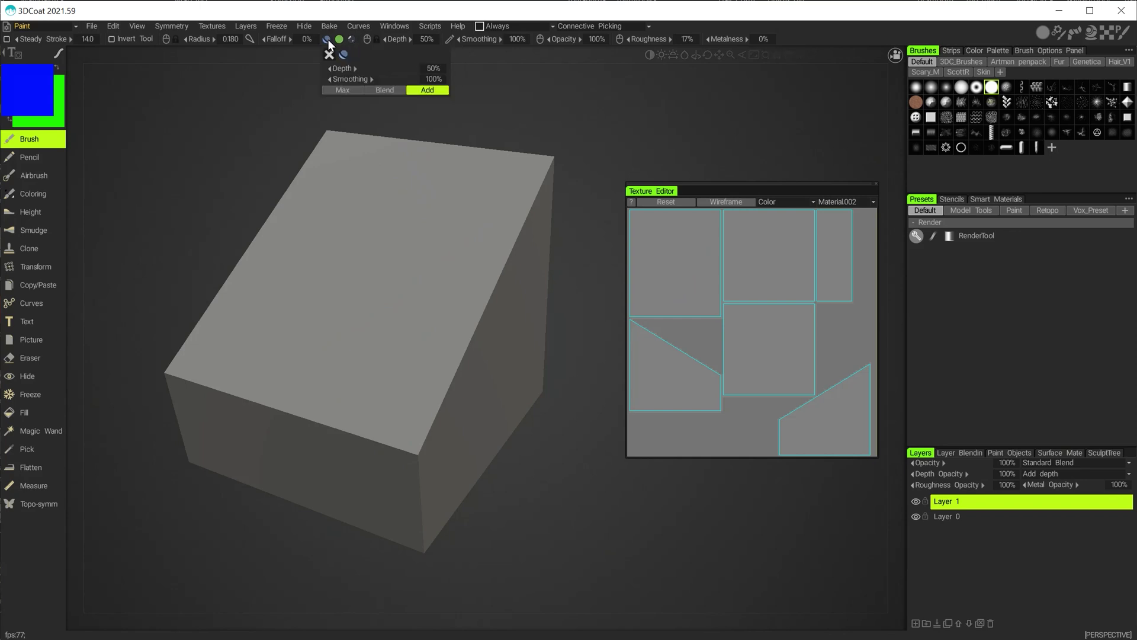
click(384, 88)
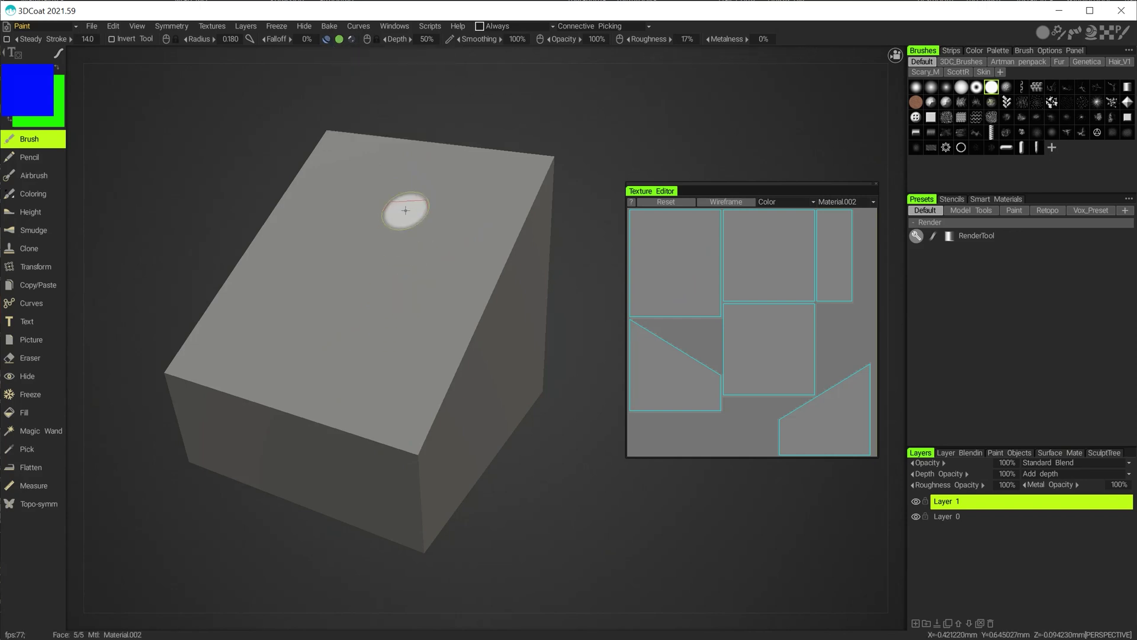
drag(506, 183, 249, 335)
drag(339, 181, 397, 363)
mouse_move(360, 317)
alt+mouse_down()
mouse_move(497, 318)
mouse_move(381, 336)
mouse_move(424, 247)
mouse_move(632, 272)
alt+mouse_up()
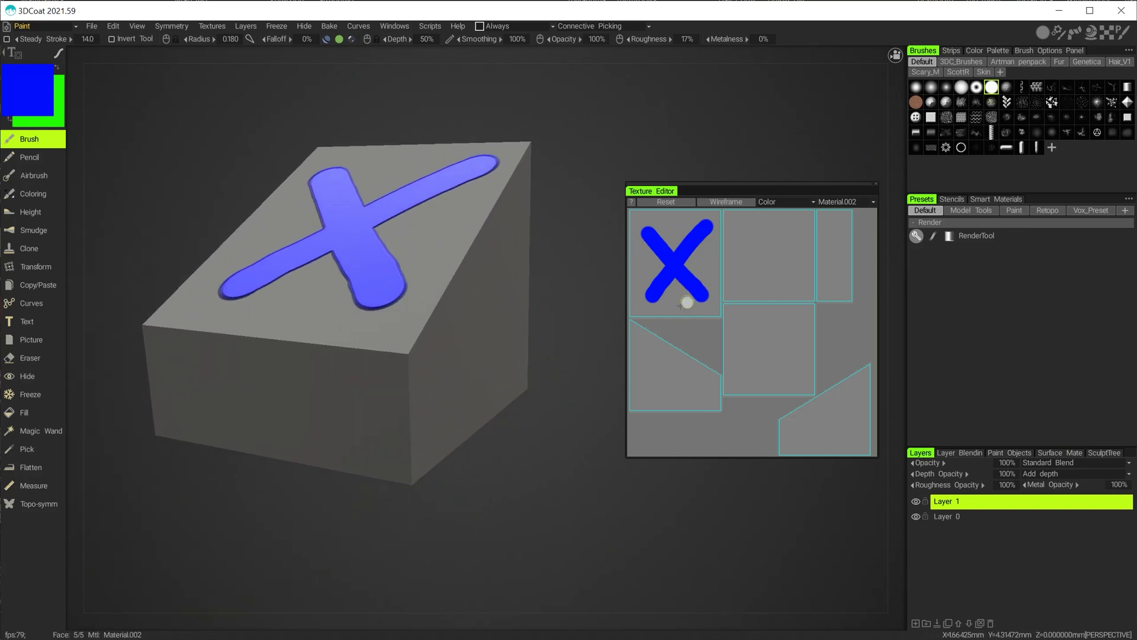
Paint three blue dots on the wedge's front face.
alt+drag(326, 395, 264, 437)
click(187, 405)
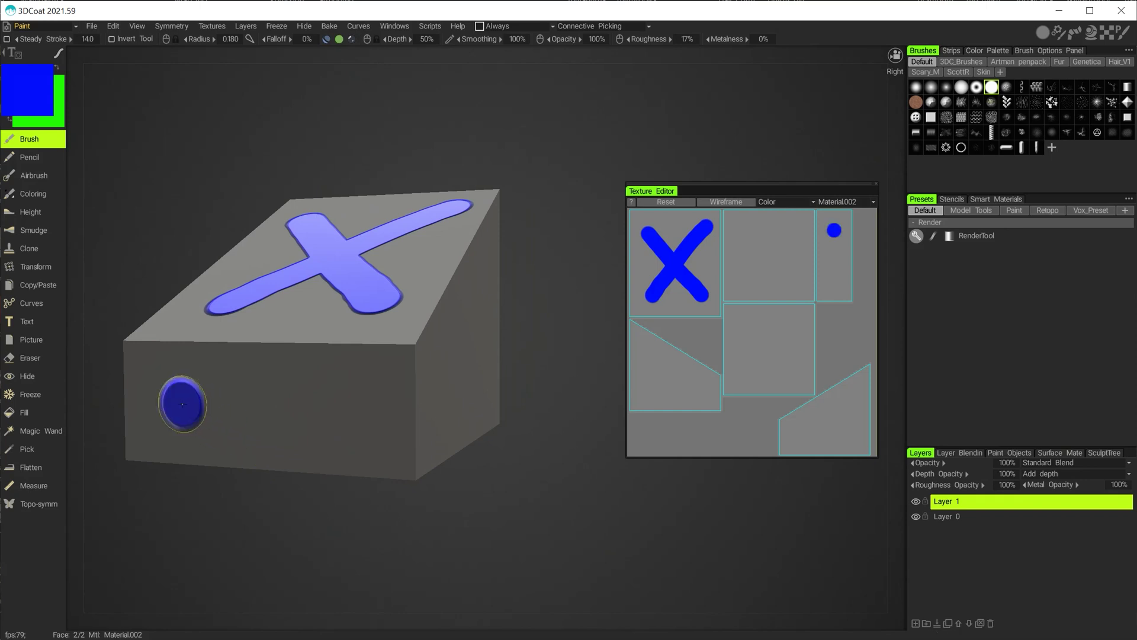
click(259, 411)
click(331, 408)
Paint blue O rings on the wedge's sloped side faces.
mouse_move(386, 406)
alt+mouse_down()
mouse_move(353, 414)
mouse_move(379, 408)
alt+mouse_up()
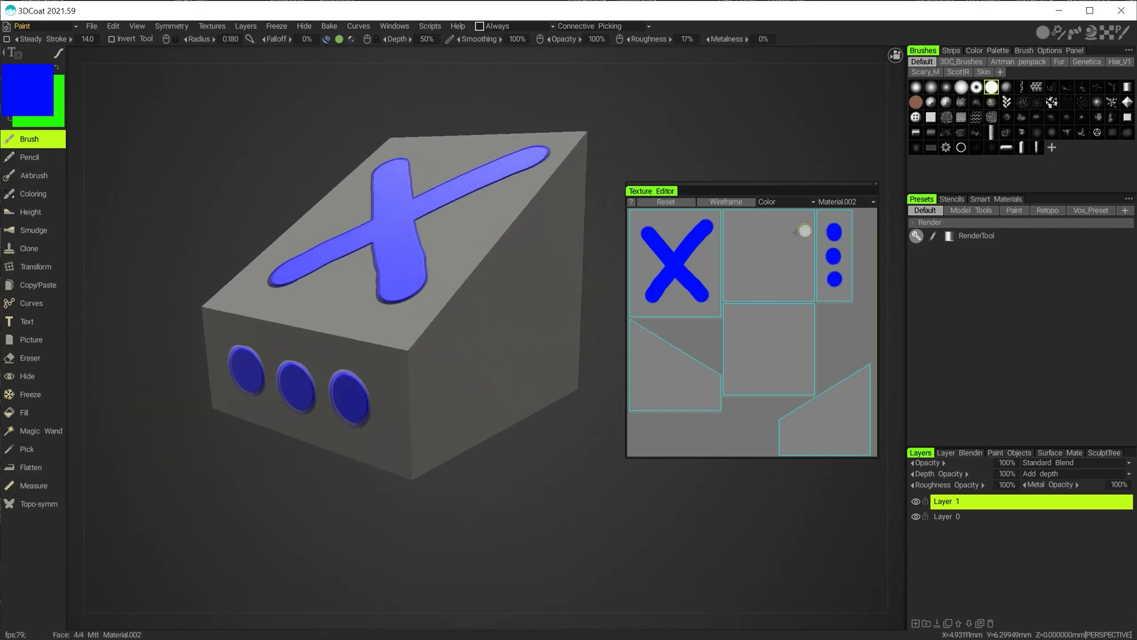
mouse_move(414, 338)
alt+mouse_down()
mouse_move(414, 347)
mouse_move(318, 375)
alt+mouse_up()
mouse_move(357, 330)
mouse_down()
mouse_move(357, 400)
mouse_move(394, 361)
mouse_move(365, 320)
mouse_up()
mouse_move(364, 320)
alt+mouse_down()
mouse_move(381, 374)
mouse_move(254, 393)
mouse_move(272, 380)
mouse_move(127, 419)
mouse_move(350, 386)
alt+mouse_up()
mouse_move(255, 323)
mouse_down()
mouse_move(314, 419)
mouse_move(256, 352)
mouse_move(432, 394)
mouse_move(401, 379)
mouse_move(398, 358)
mouse_move(334, 336)
mouse_move(305, 355)
mouse_move(363, 391)
mouse_move(447, 414)
mouse_move(340, 424)
mouse_move(255, 326)
mouse_up()
Paint a blue Y on the back face and a blue Z underneath.
mouse_move(190, 239)
mouse_down()
mouse_move(262, 313)
mouse_move(321, 231)
mouse_up()
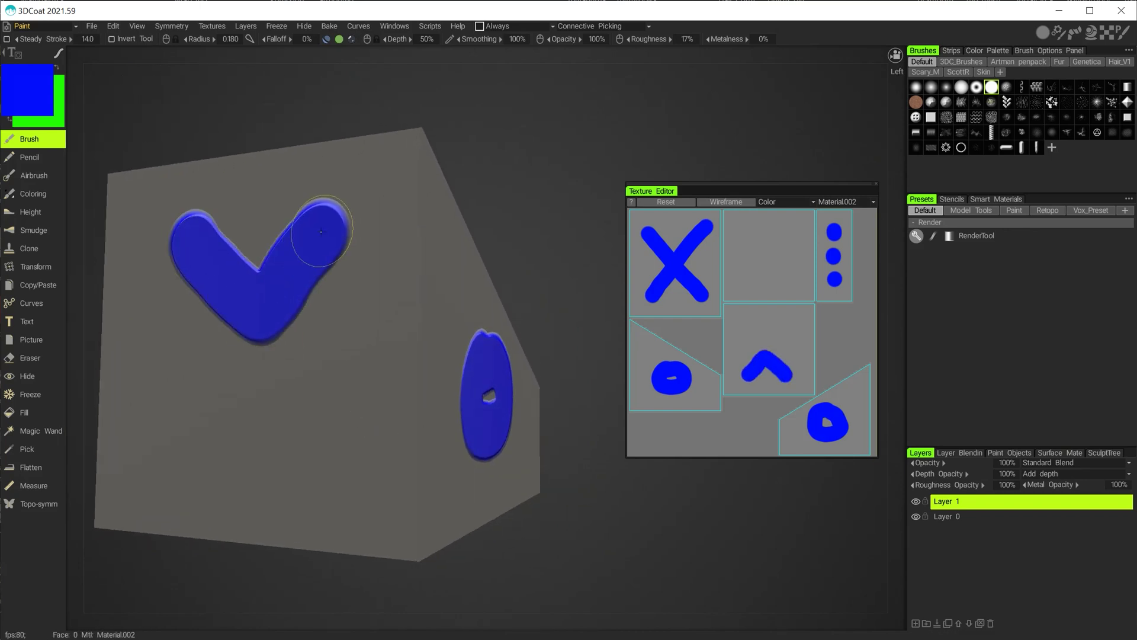
mouse_move(261, 270)
mouse_down()
mouse_move(236, 348)
mouse_move(248, 468)
mouse_up()
alt+right_drag(305, 434, 328, 433)
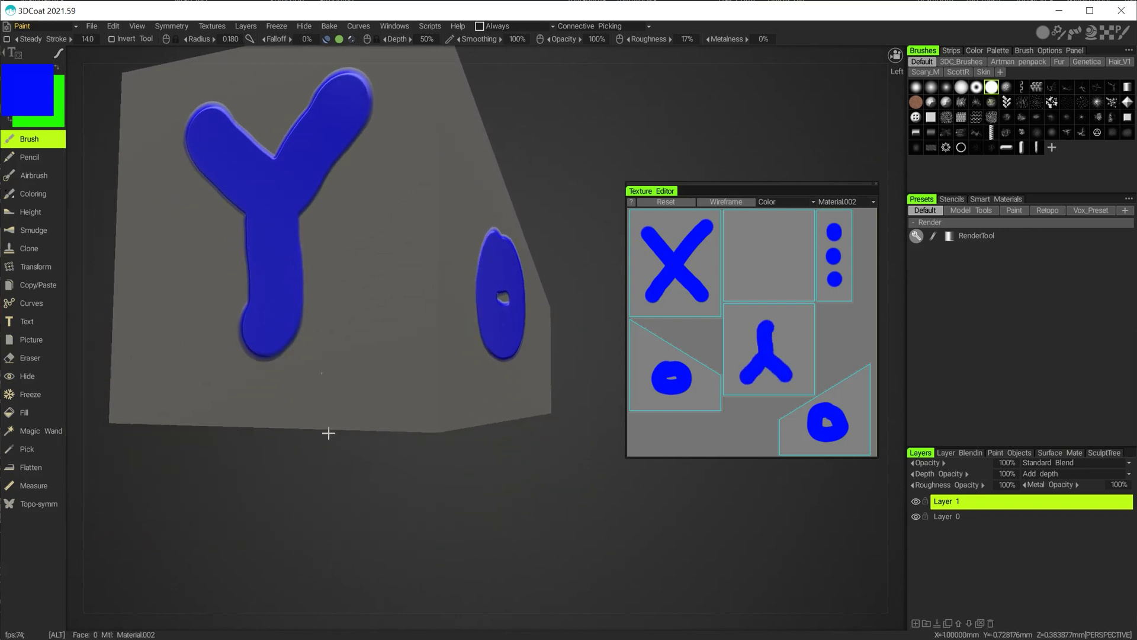
alt+drag(328, 433, 307, 325)
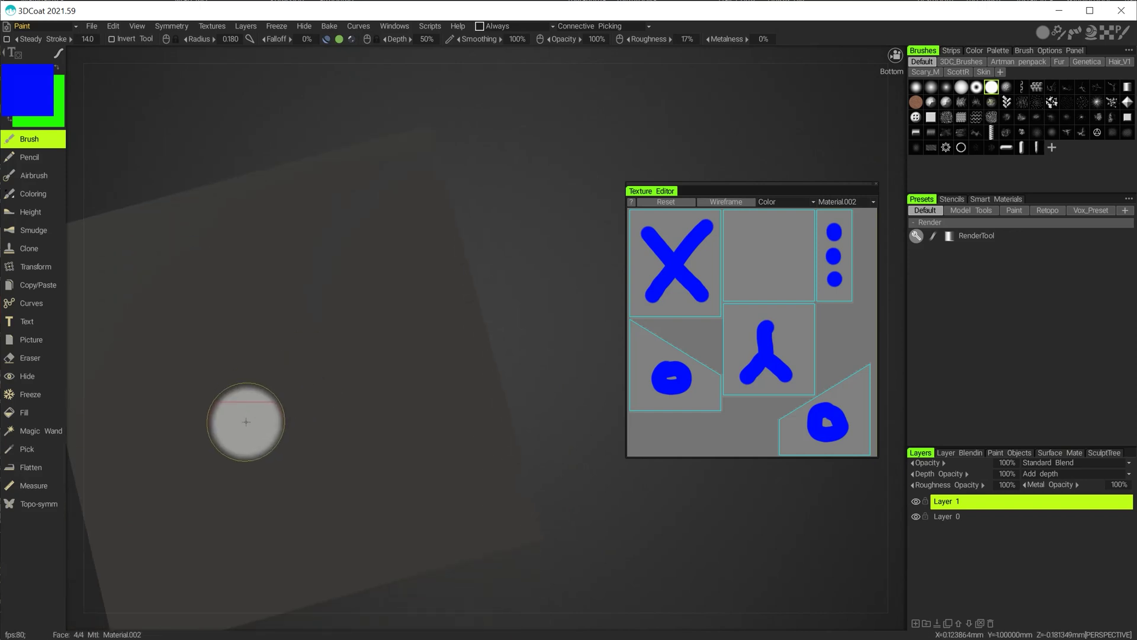
mouse_move(157, 343)
mouse_down()
mouse_move(257, 312)
mouse_move(266, 400)
mouse_move(207, 501)
mouse_move(376, 451)
mouse_up()
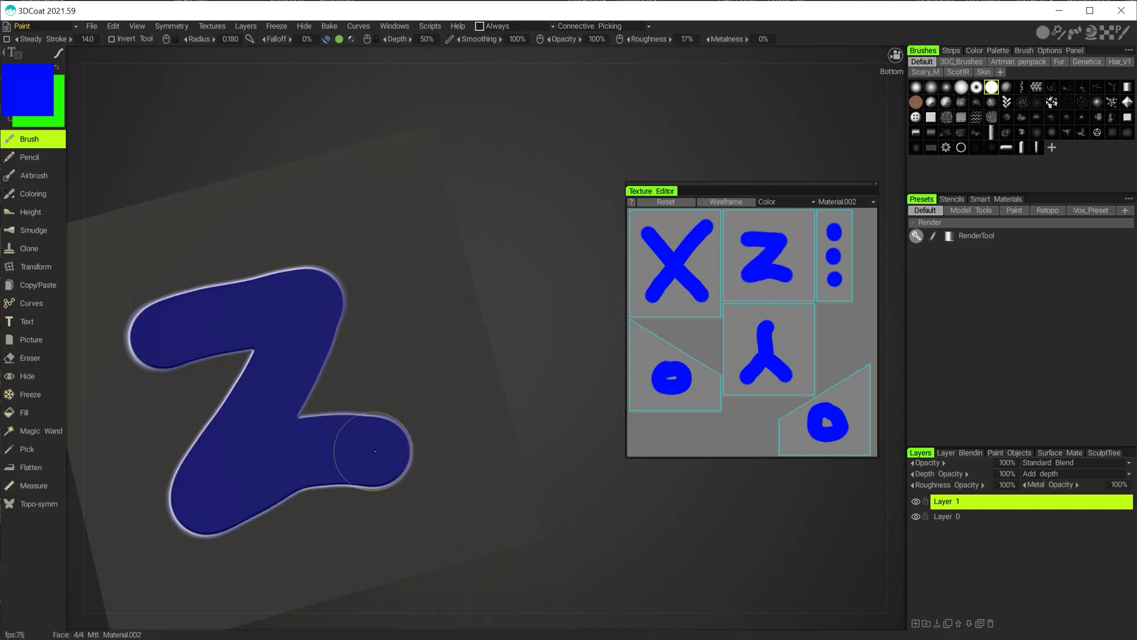
Orbit to review the X, dots and rings together, then open the File menu.
mouse_move(423, 267)
alt+mouse_down()
mouse_move(363, 371)
mouse_move(320, 376)
mouse_move(363, 379)
mouse_move(430, 434)
mouse_move(401, 386)
mouse_move(363, 393)
mouse_move(420, 303)
mouse_move(375, 406)
mouse_move(381, 396)
mouse_move(233, 478)
mouse_move(436, 407)
mouse_move(356, 318)
mouse_move(389, 391)
mouse_move(491, 399)
alt+mouse_up()
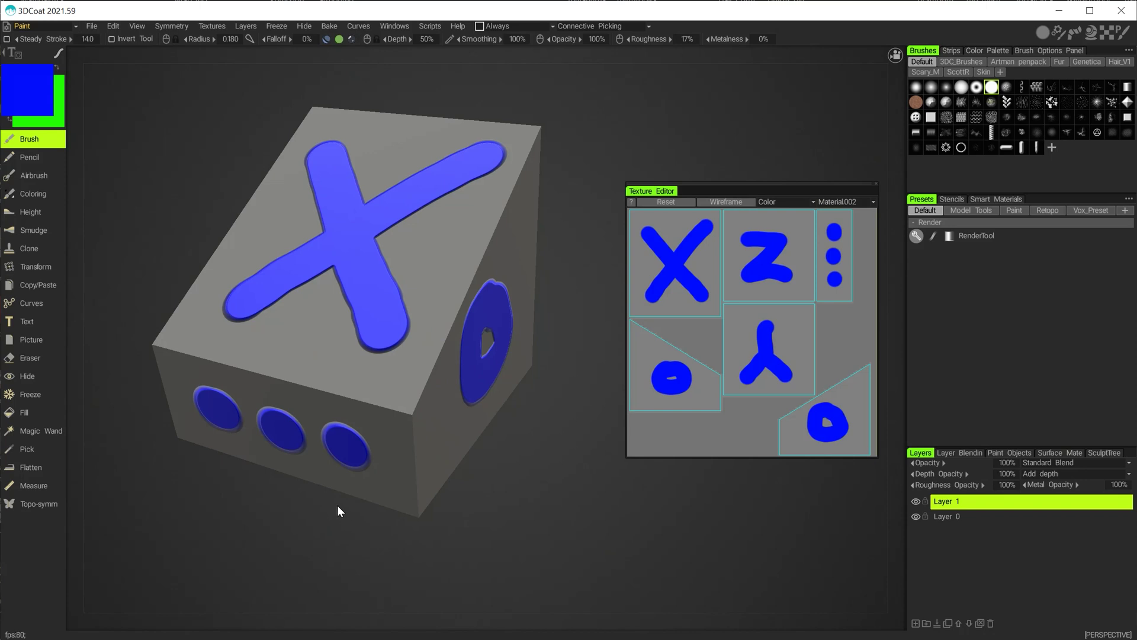
alt+drag(355, 418, 386, 372)
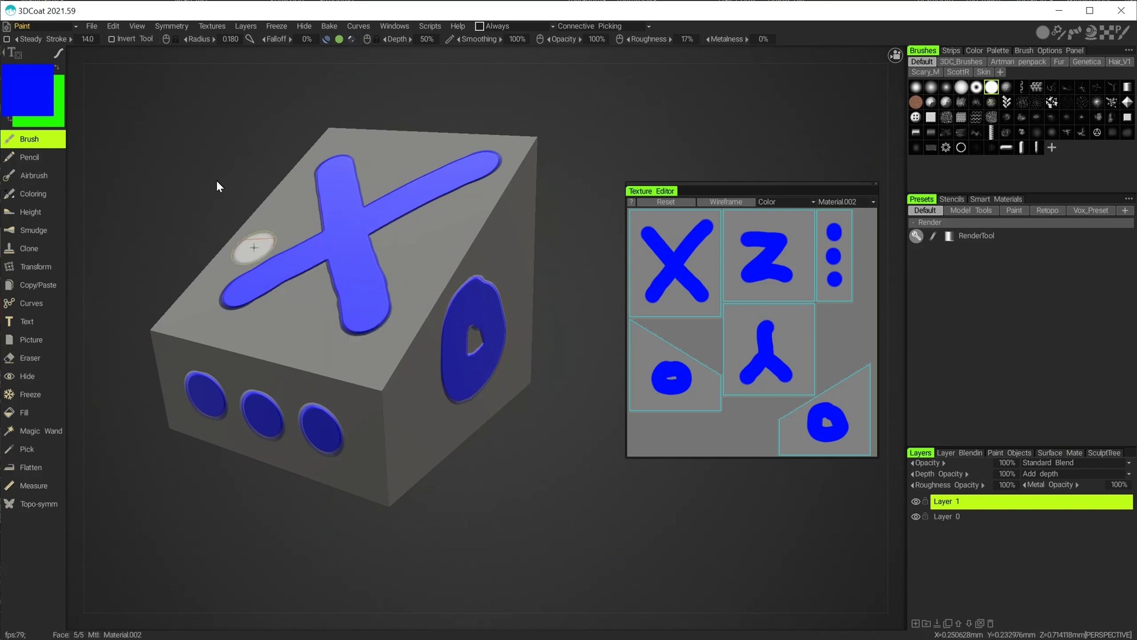
click(90, 27)
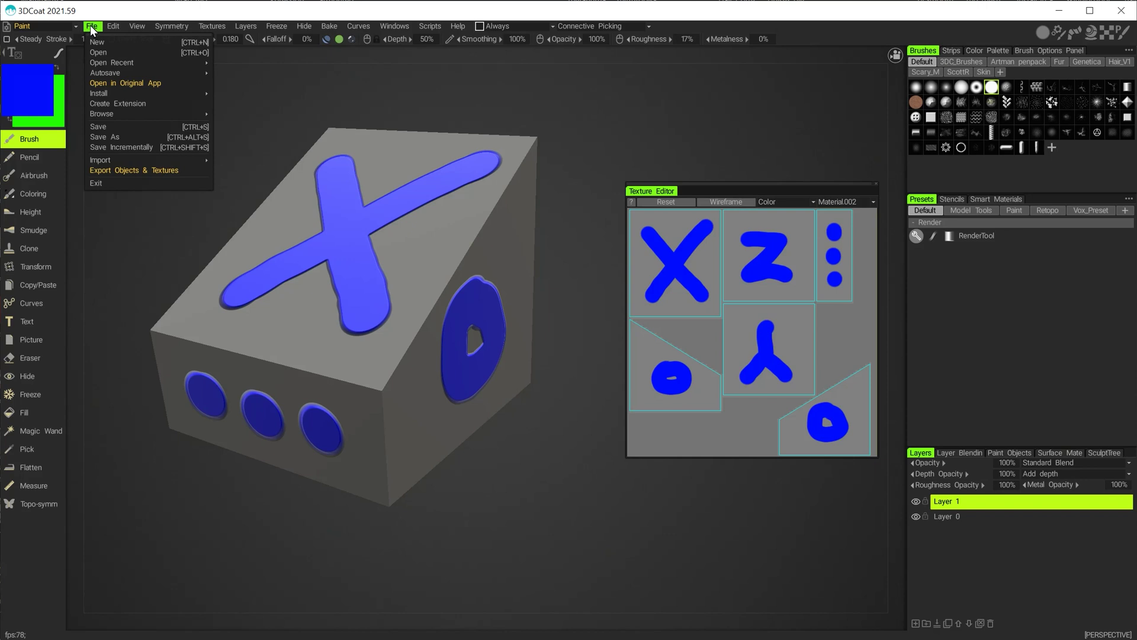
Open the Open in Original App export settings and move the dialog left.
mouse_move(110, 89)
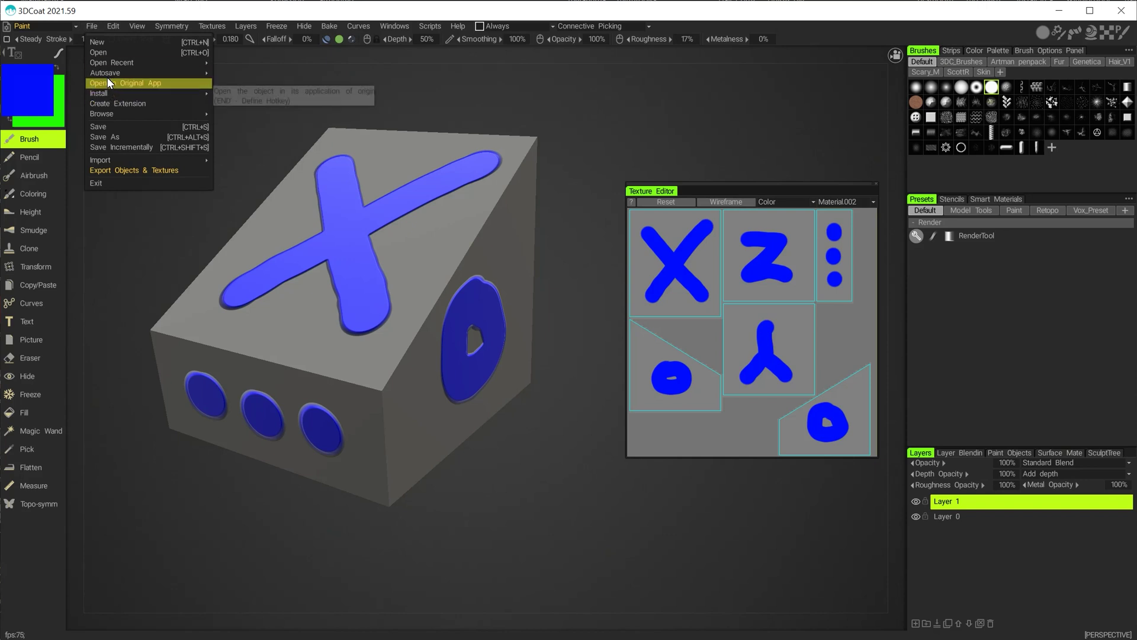
click(146, 84)
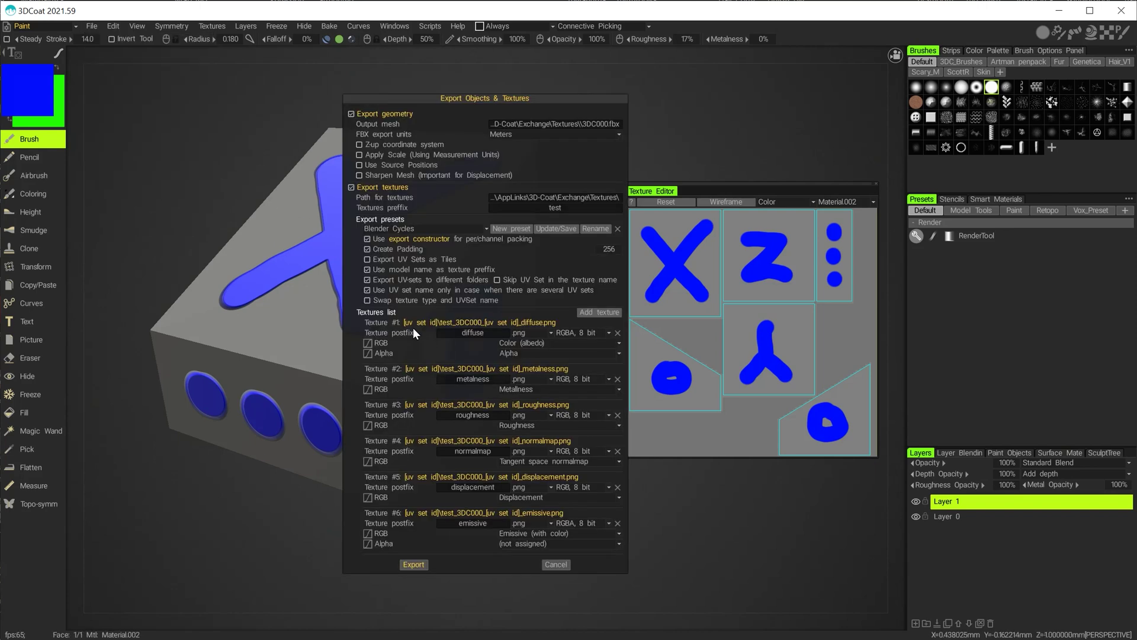
drag(456, 98, 385, 91)
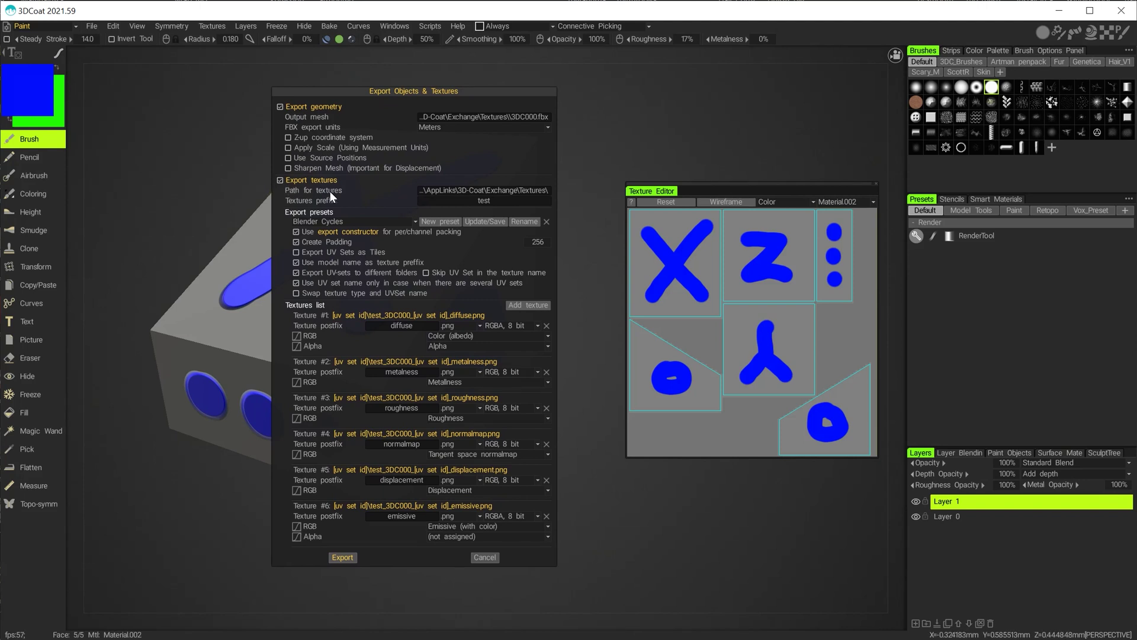
Set Export presets to Blender Cycles, after briefly trying BlenderAppLink.
mouse_move(329, 191)
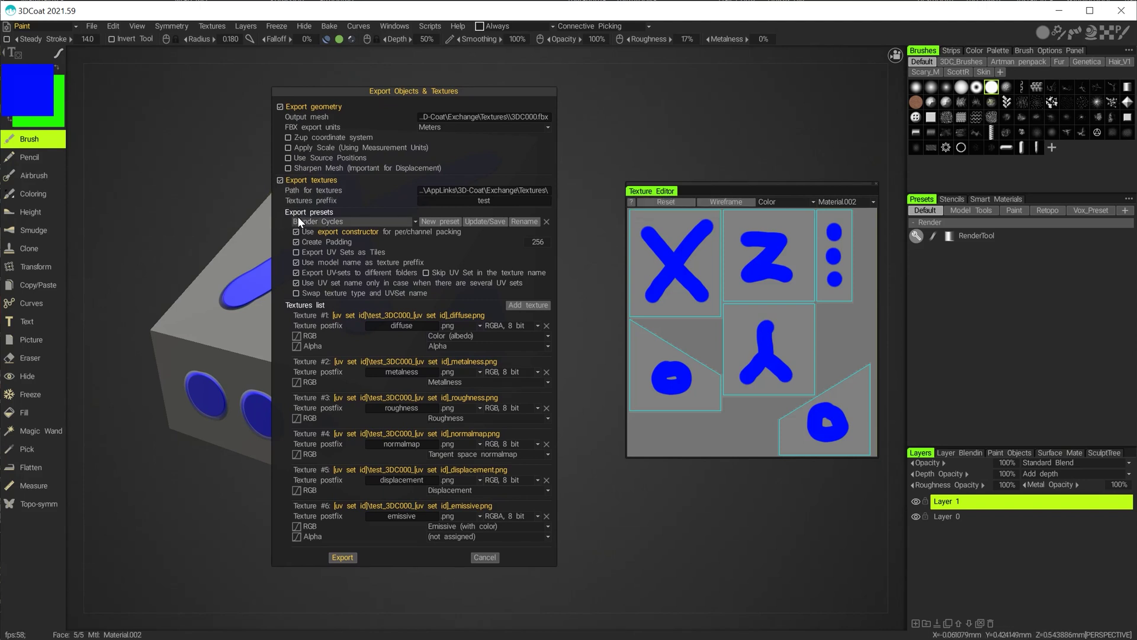
click(329, 223)
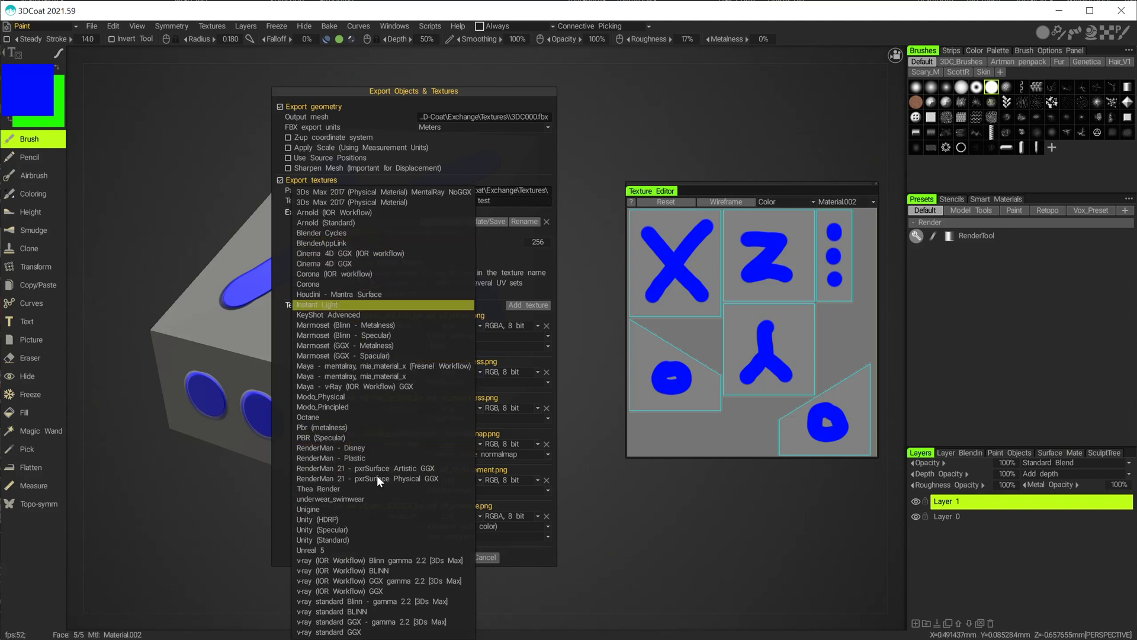
click(303, 234)
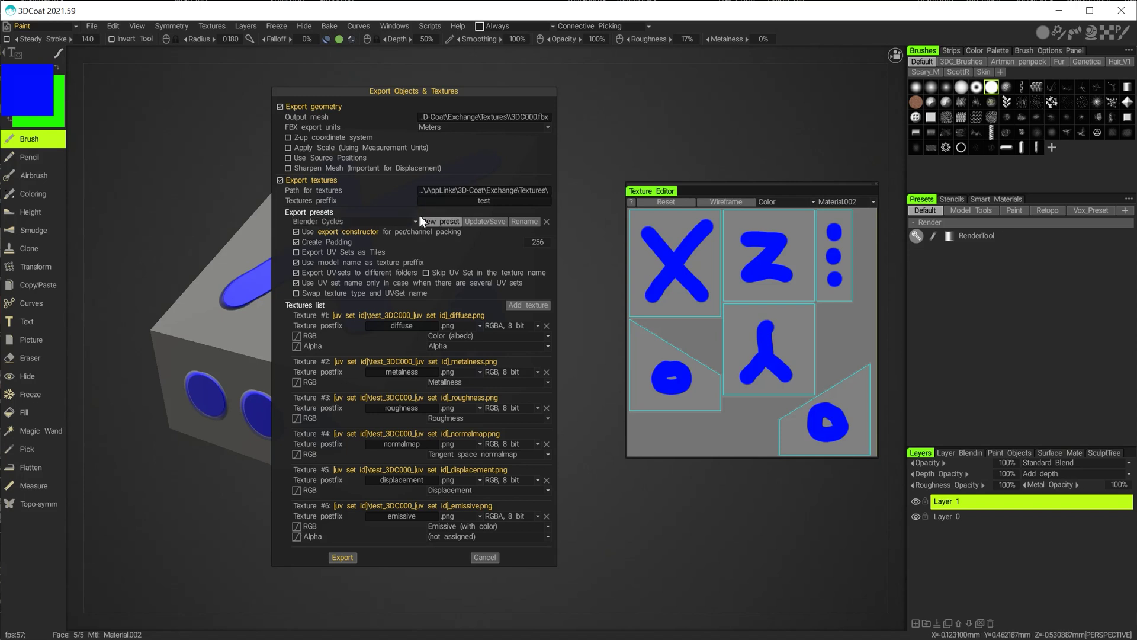
click(367, 218)
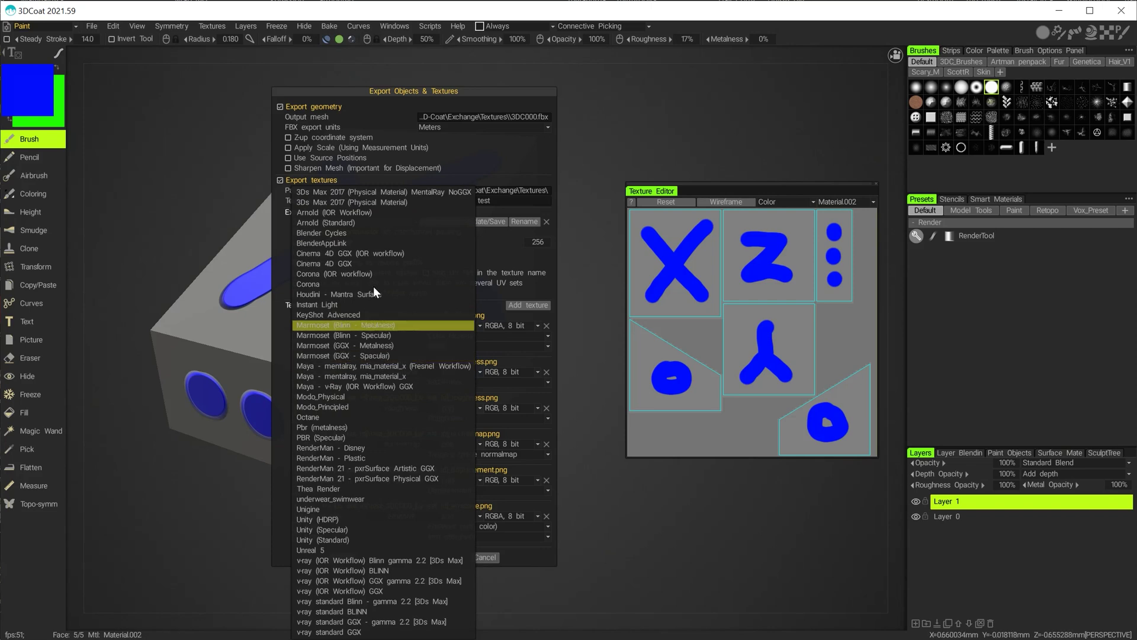
click(335, 243)
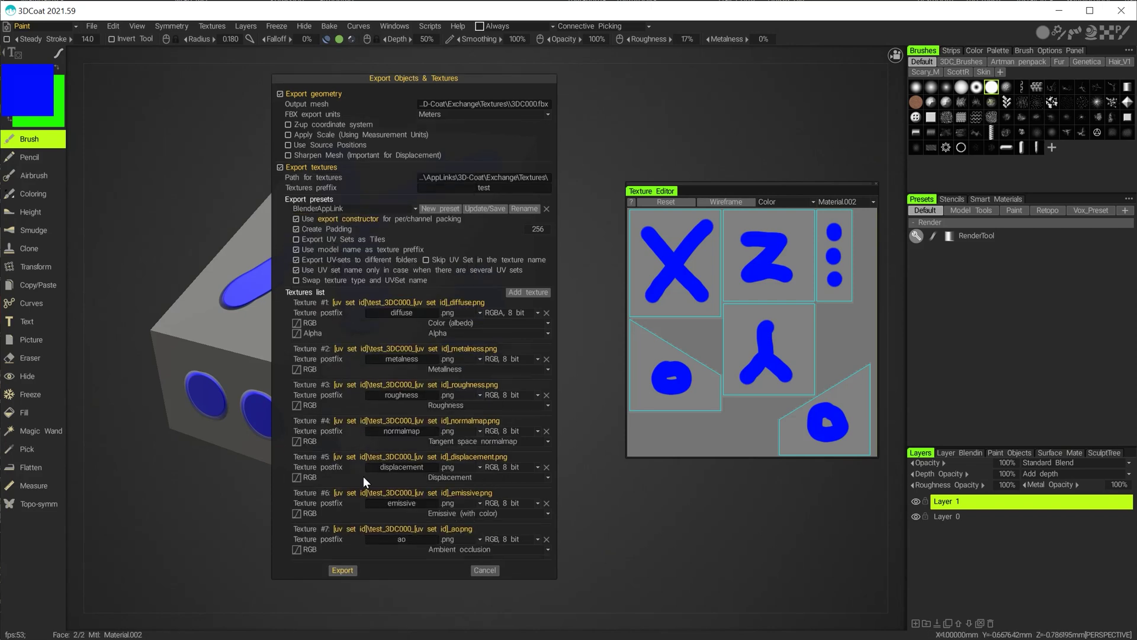
click(340, 209)
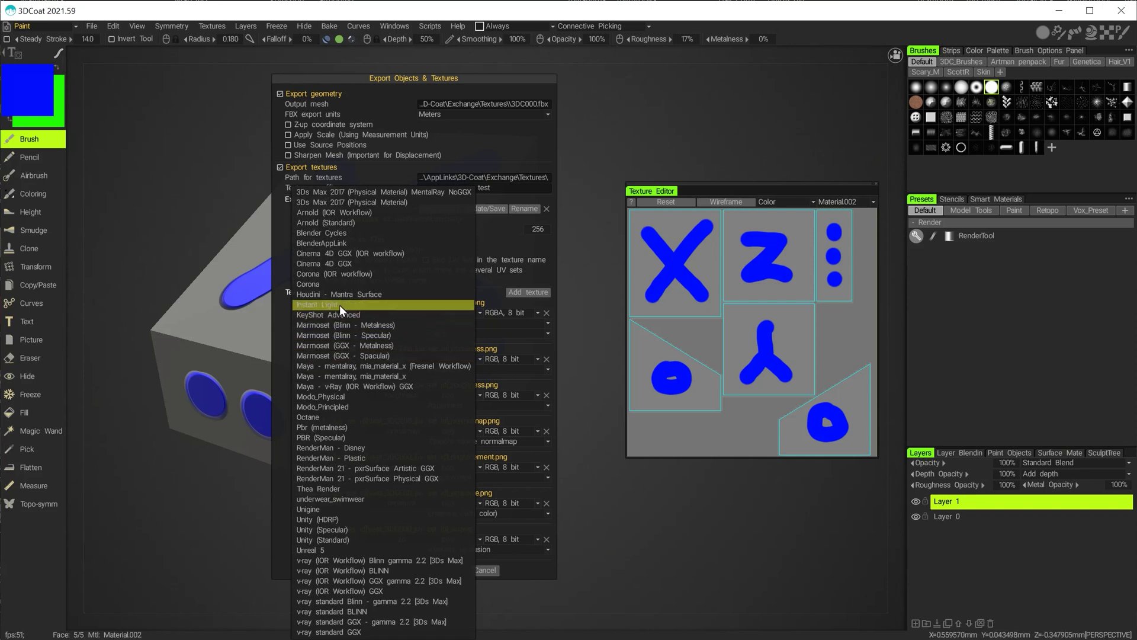
click(325, 232)
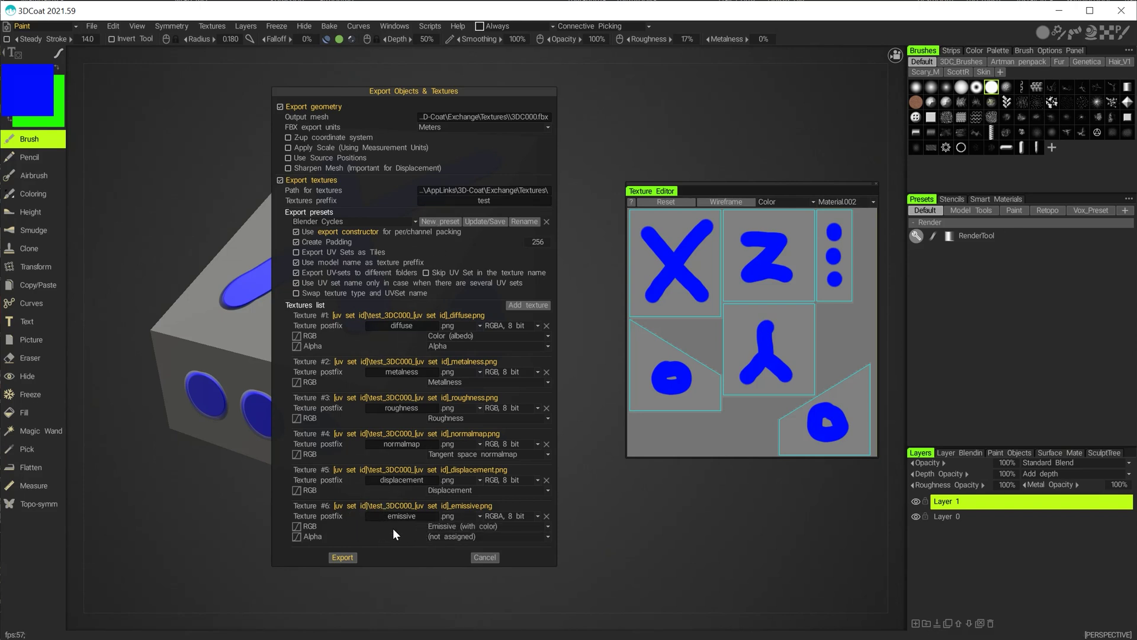
Remove the emissive and displacement maps, set the mesh path to Exchange\Textures, and export.
click(548, 517)
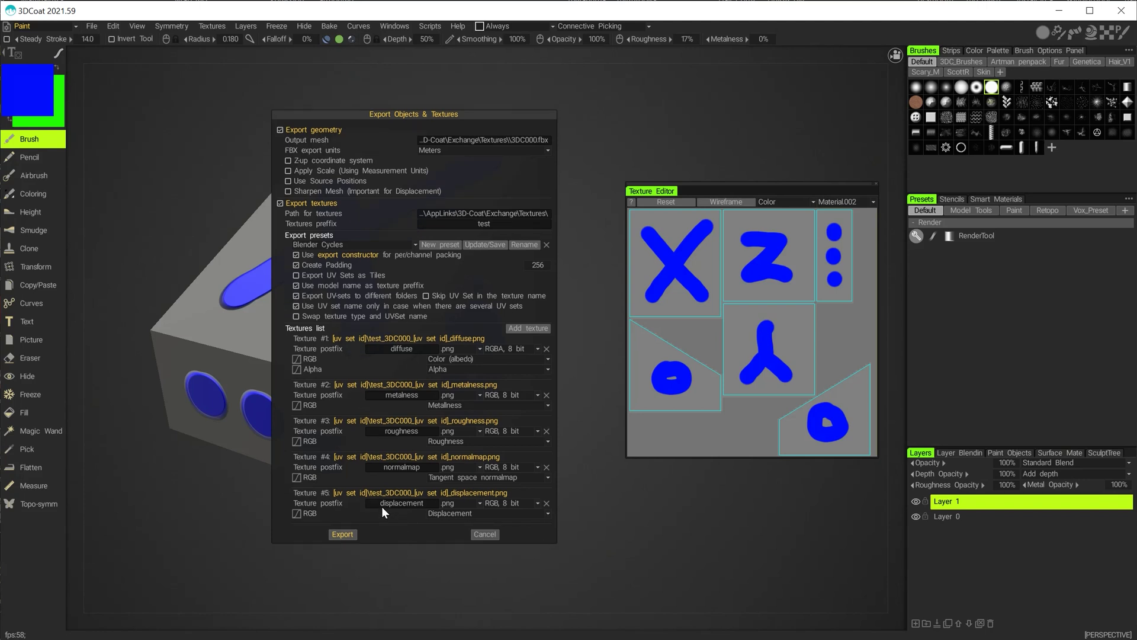
click(546, 503)
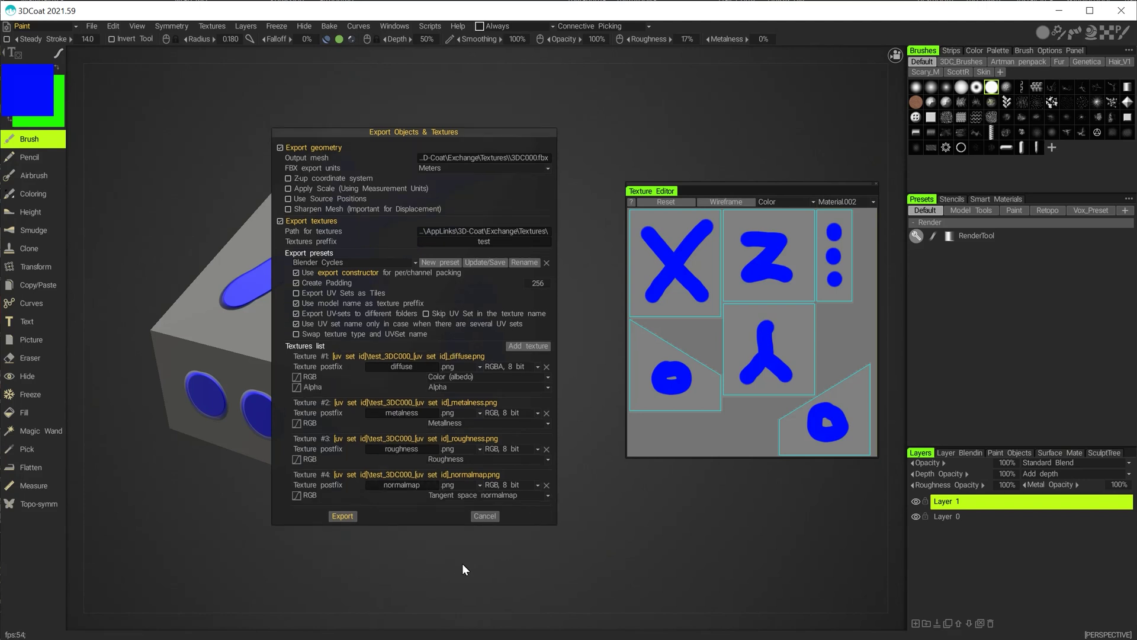
click(481, 158)
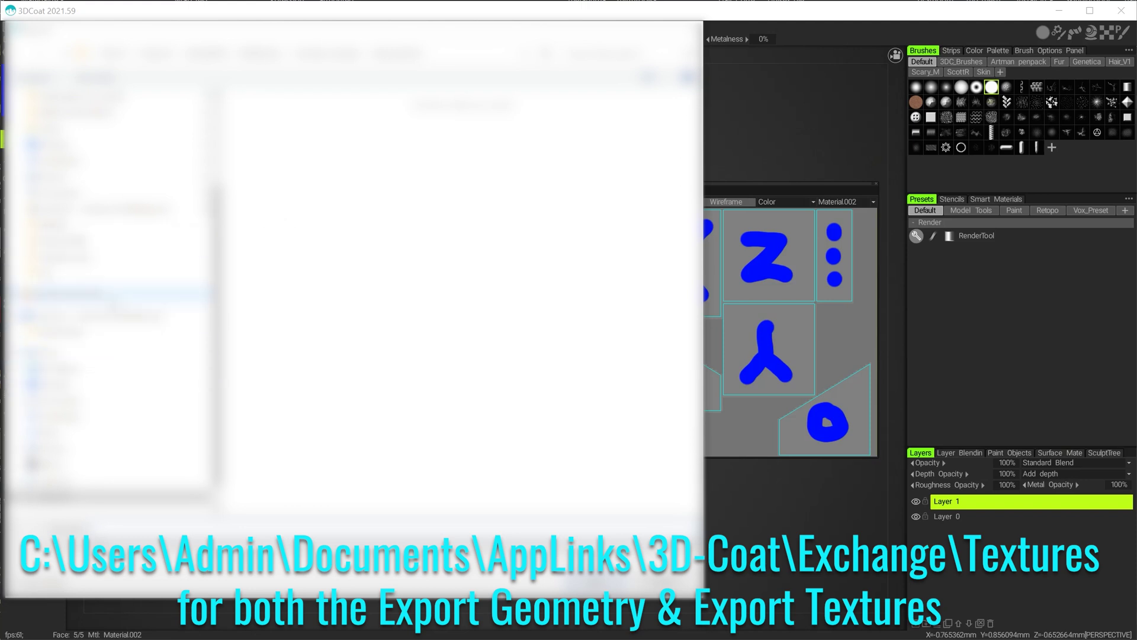
scroll(113, 302, down, 1)
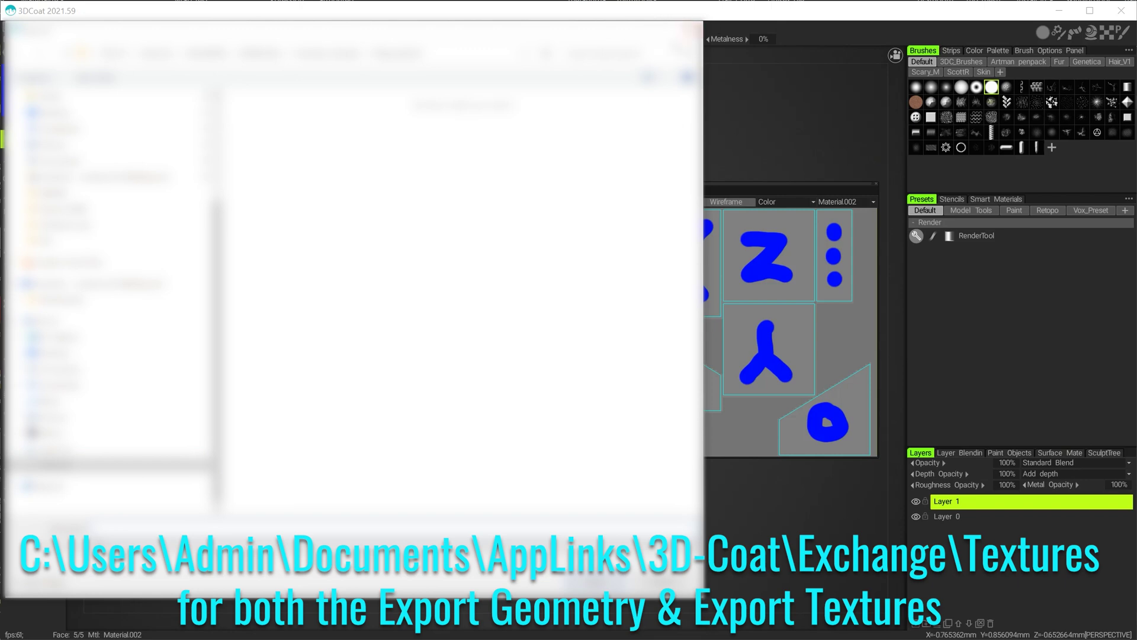
key(Return)
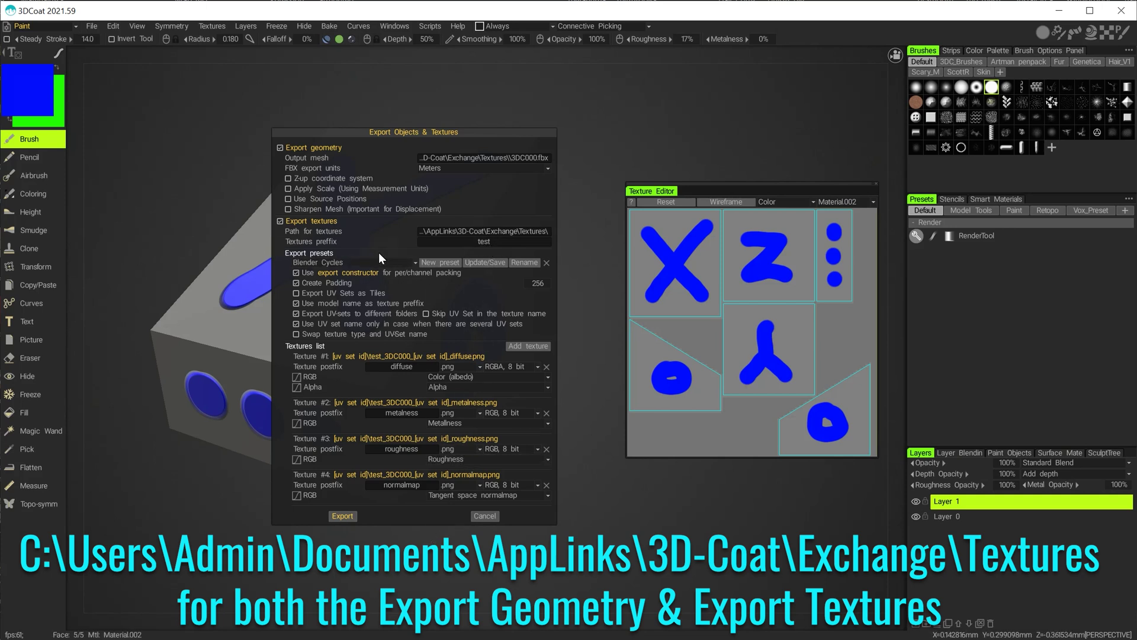
click(342, 516)
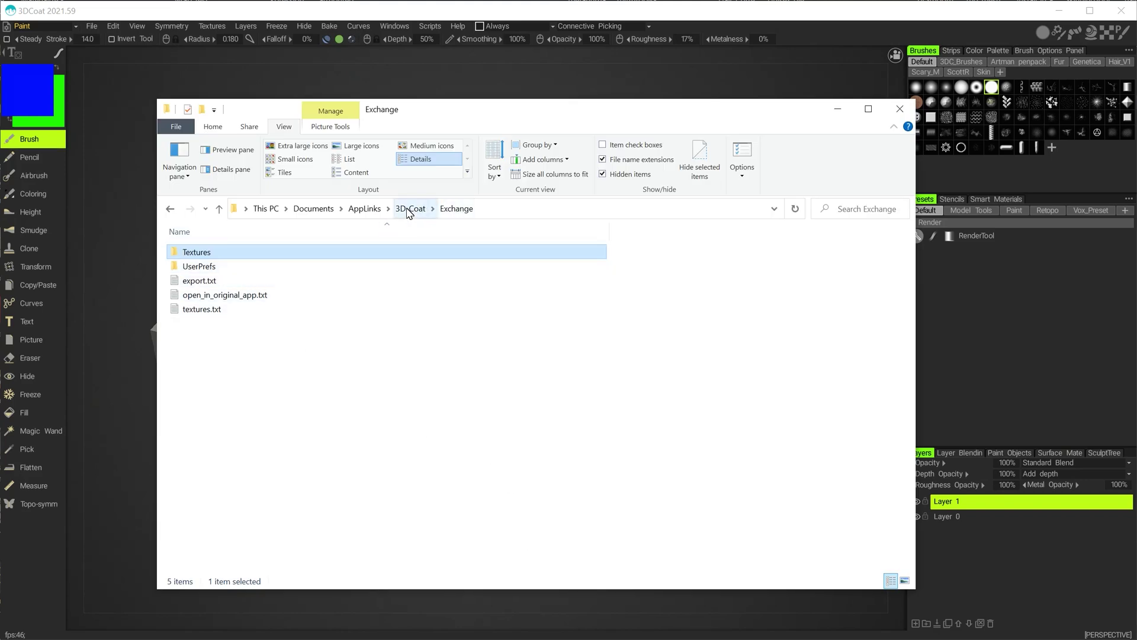
double_click(219, 255)
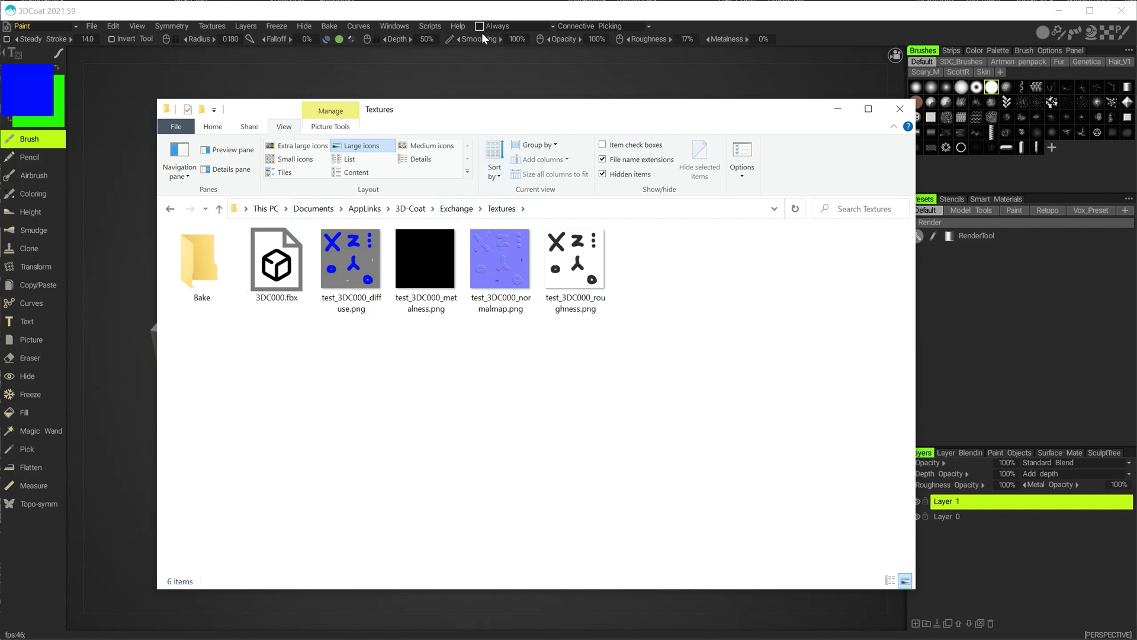
click(465, 12)
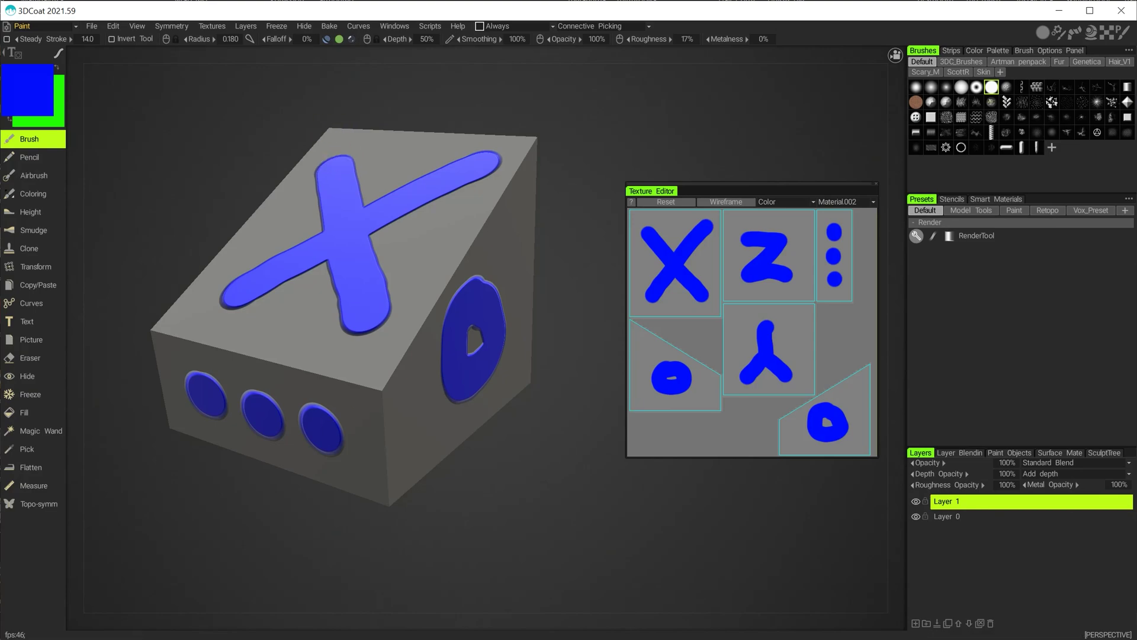
Back in Blender, use GetBack for the painted model and orbit around the grey wedge.
key(alt+Tab)
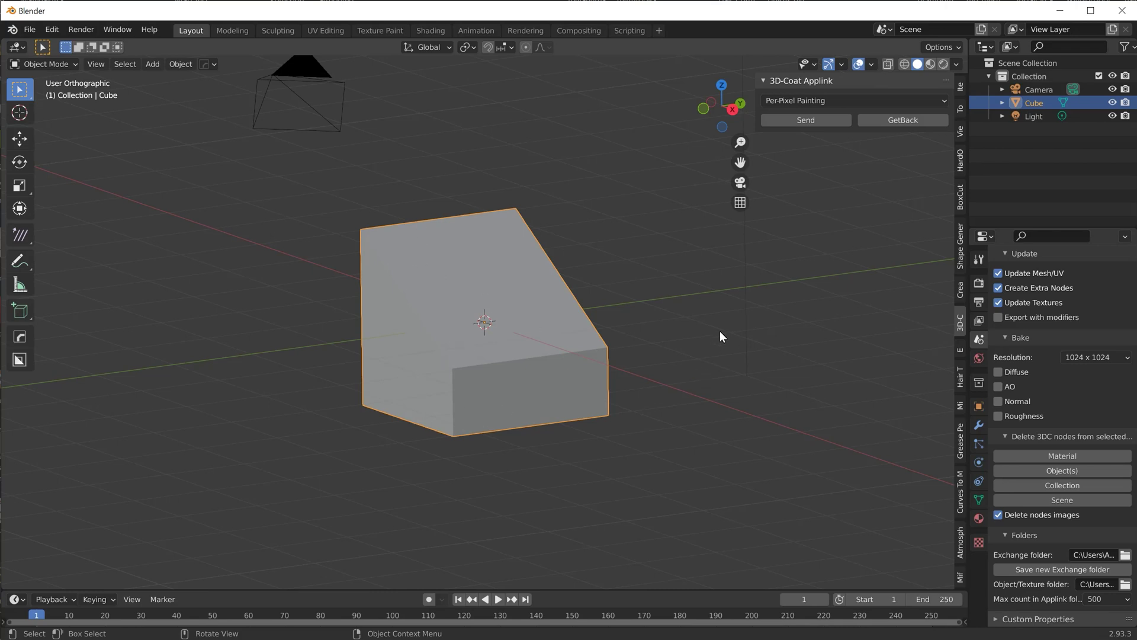
click(895, 121)
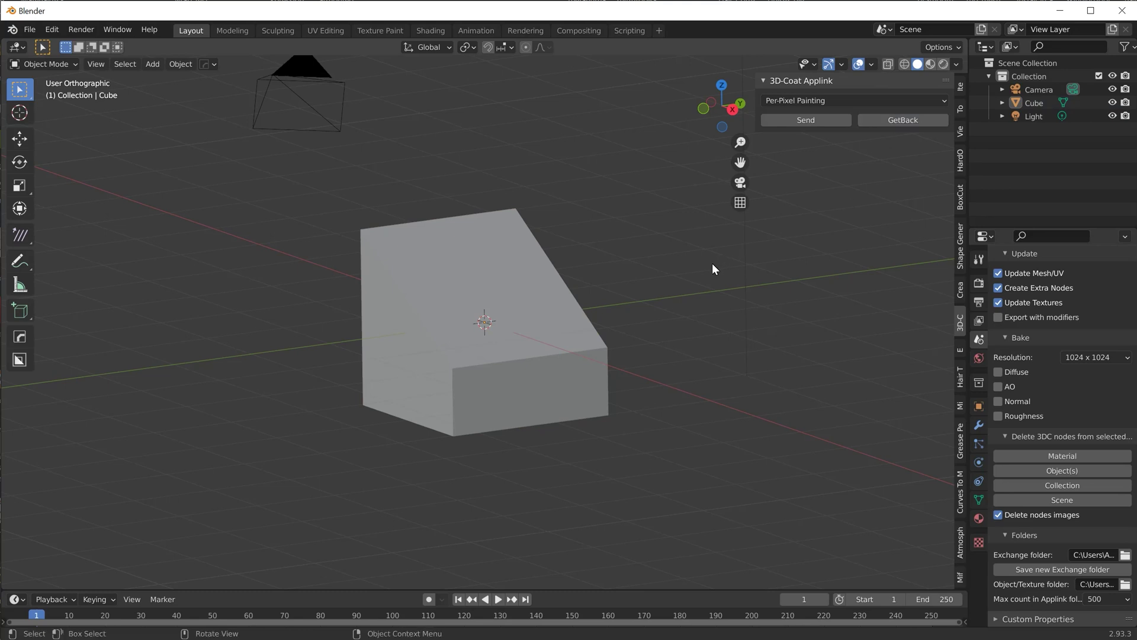
middle_drag(557, 255, 352, 220)
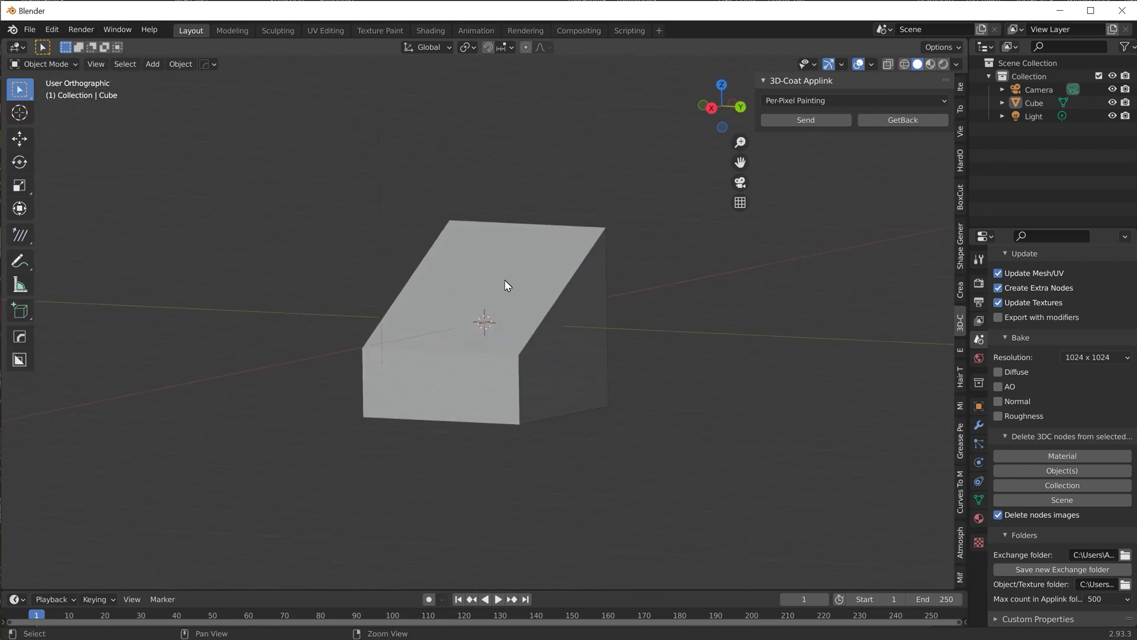
middle_drag(506, 286, 492, 310)
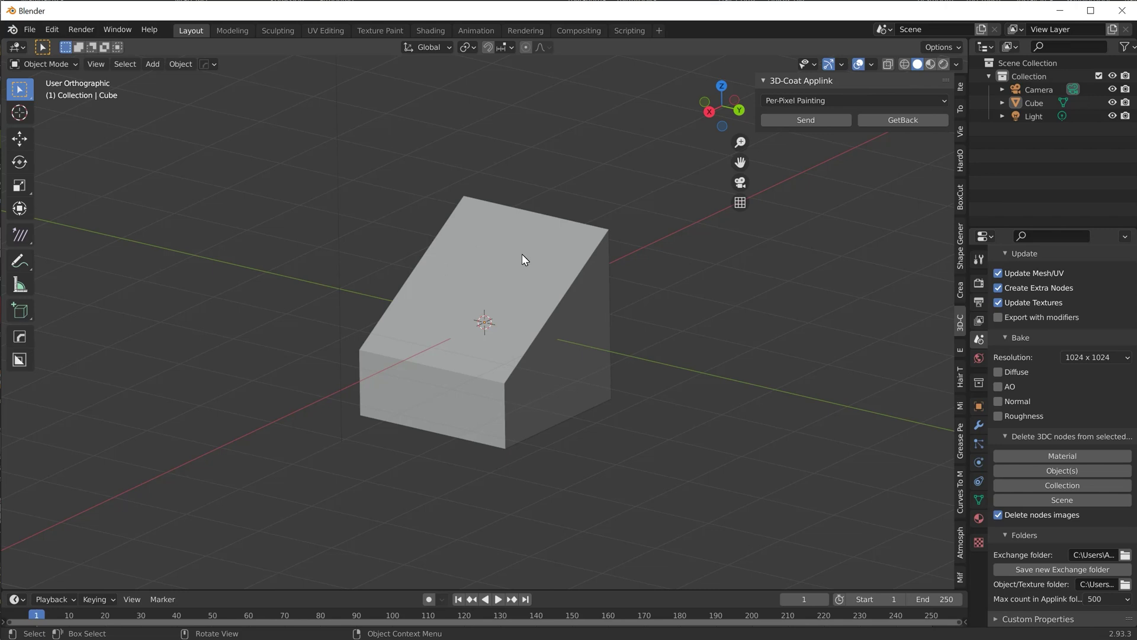
In UV Editing, box-select all wedge faces to show its UVs over test_3DC000_diffuse.png.
click(328, 34)
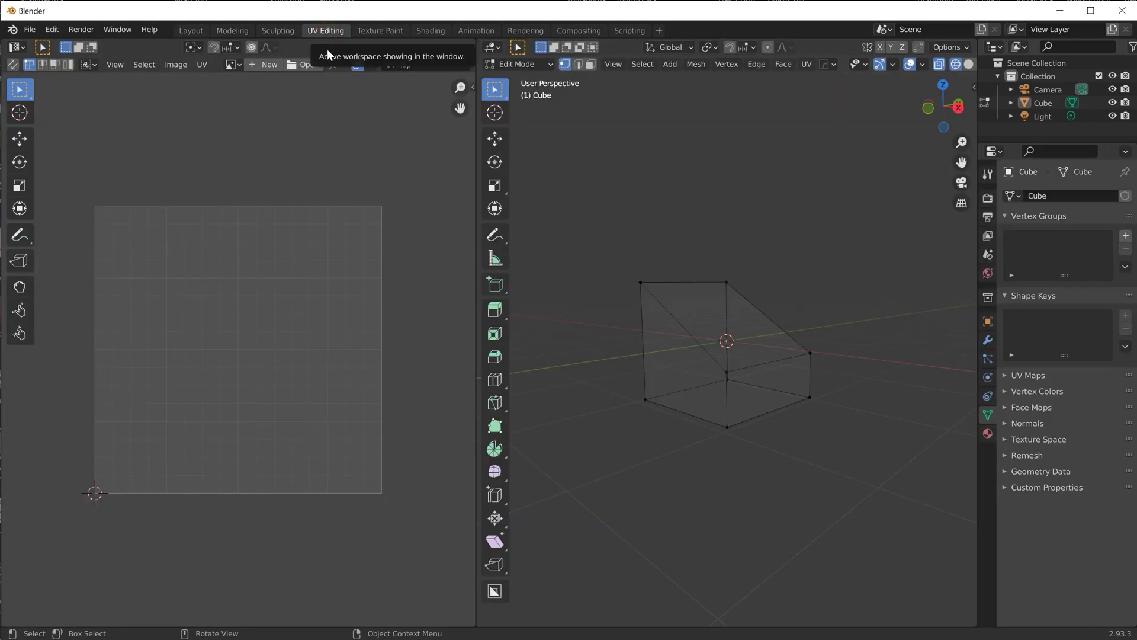
click(591, 64)
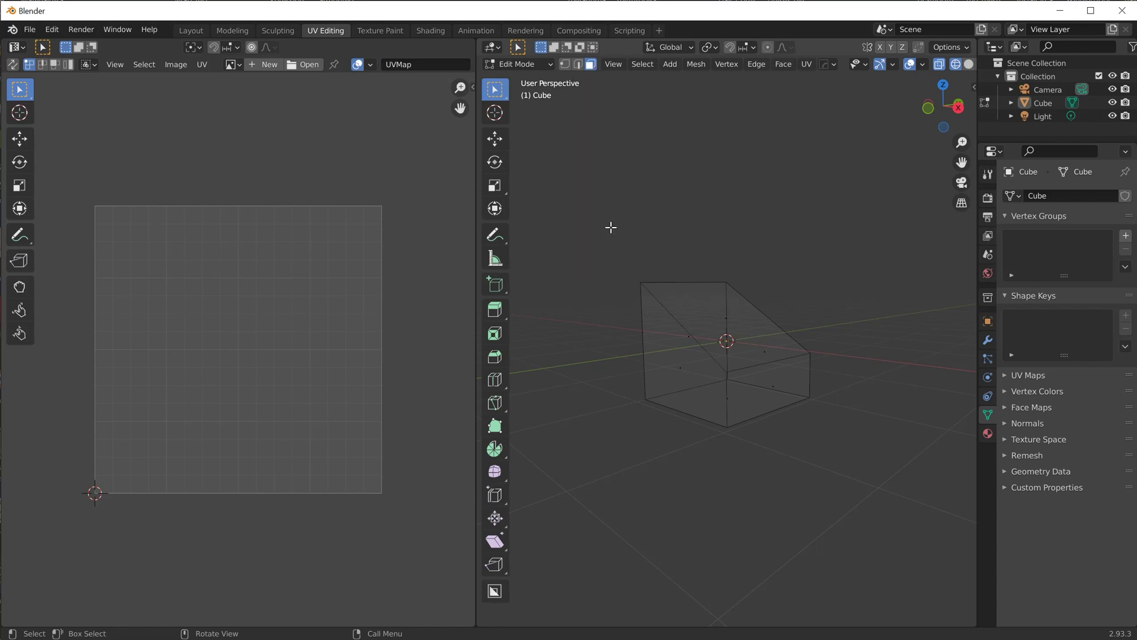
drag(603, 232, 872, 479)
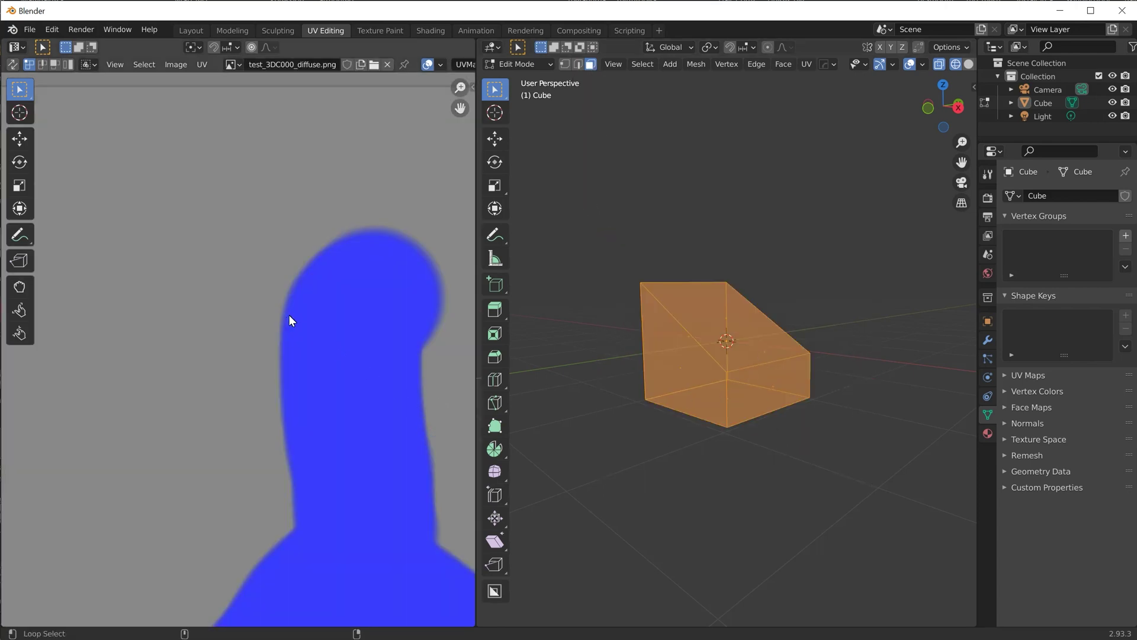
scroll(379, 357, down, 8)
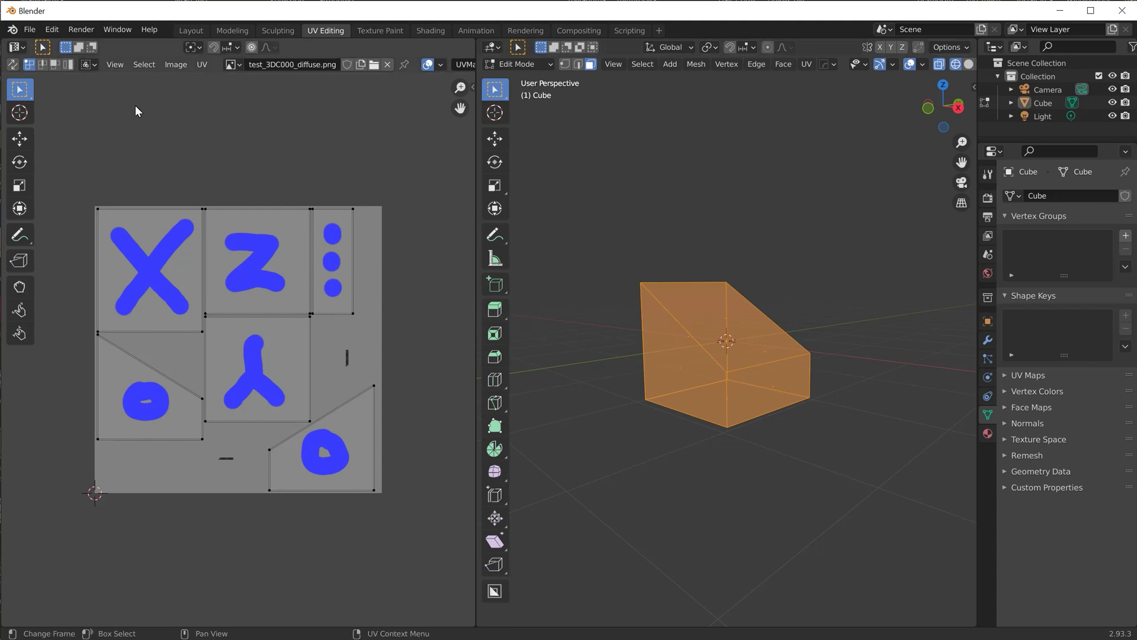
In Layout, enable Material Preview shading with Scene Lights and Scene World turned on.
click(196, 30)
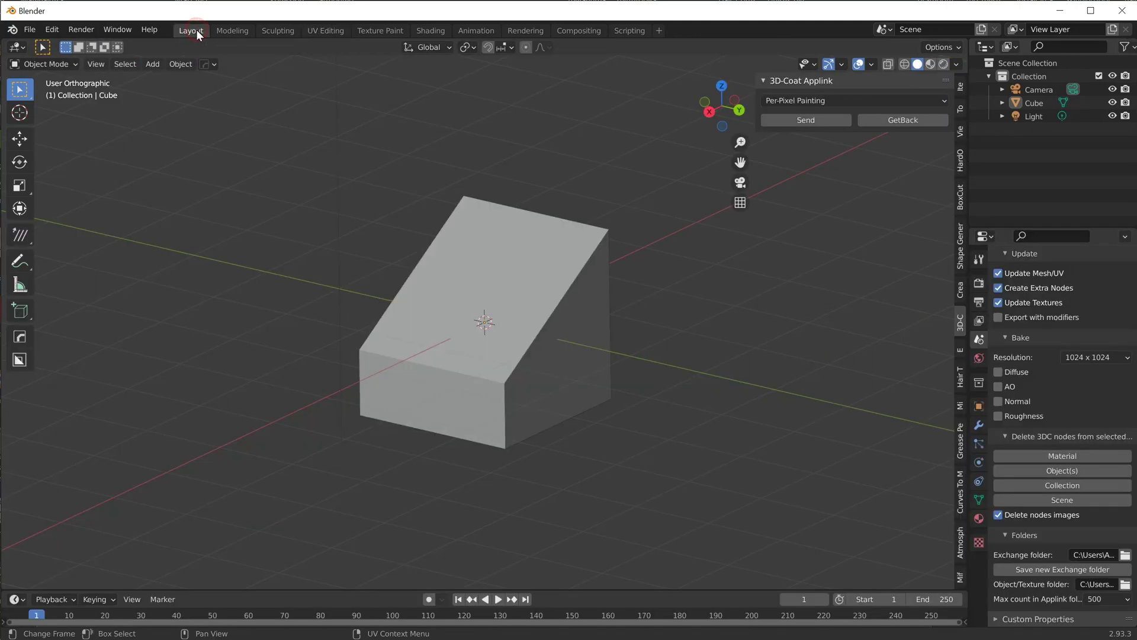
click(930, 64)
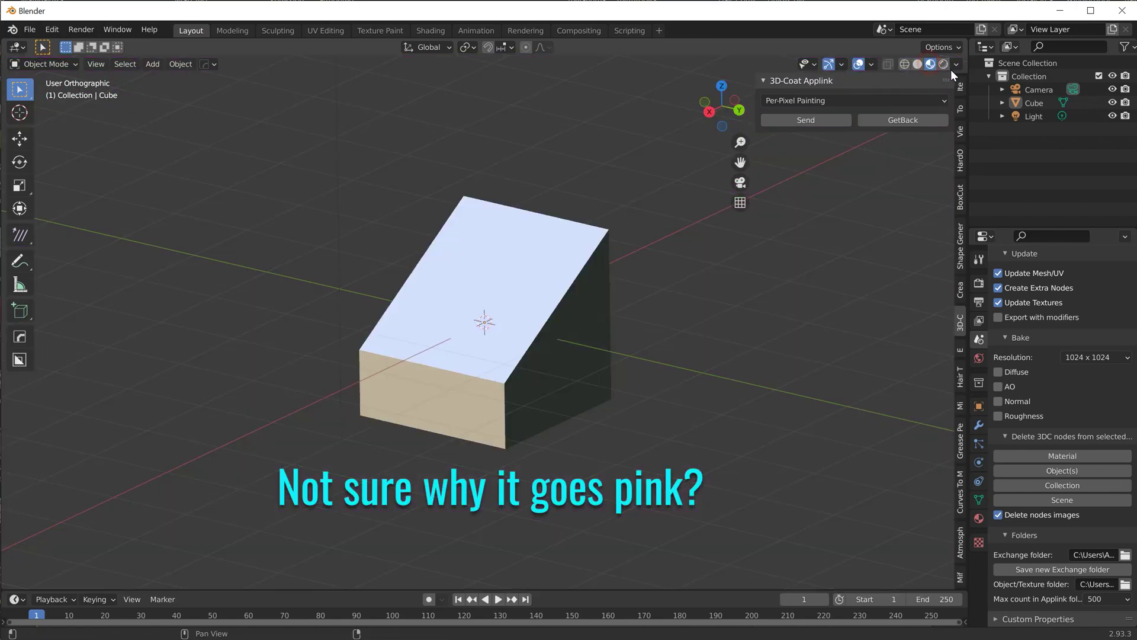
click(955, 64)
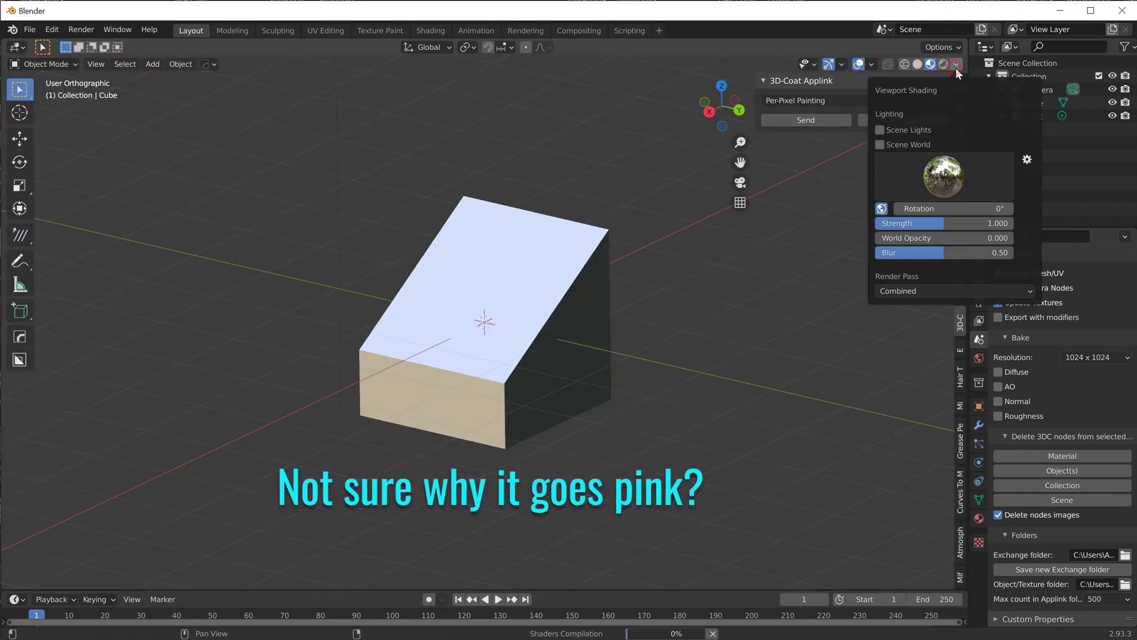
click(912, 130)
click(901, 144)
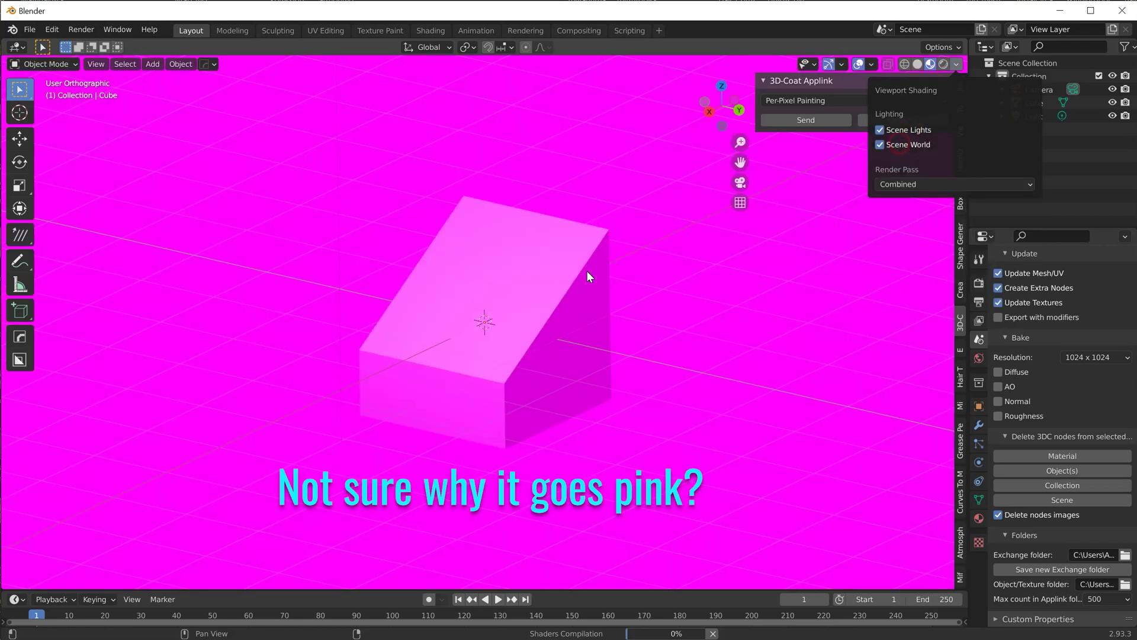
Turn off Scene World to drop the pink background and orbit to view the wedge's underside.
middle_drag(481, 271, 805, 152)
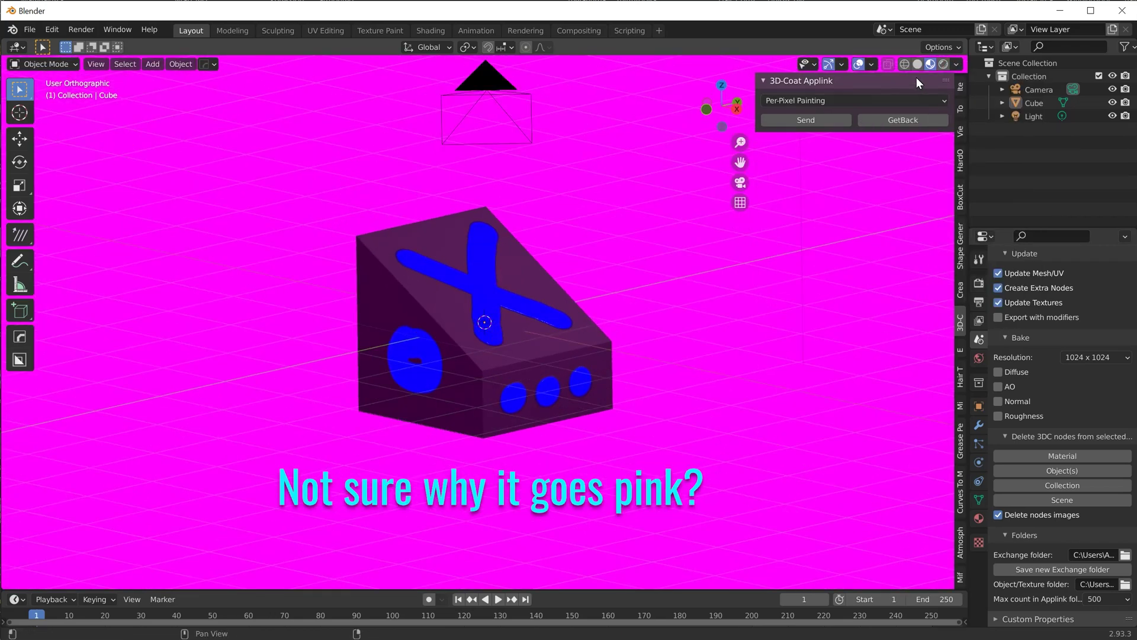
click(958, 66)
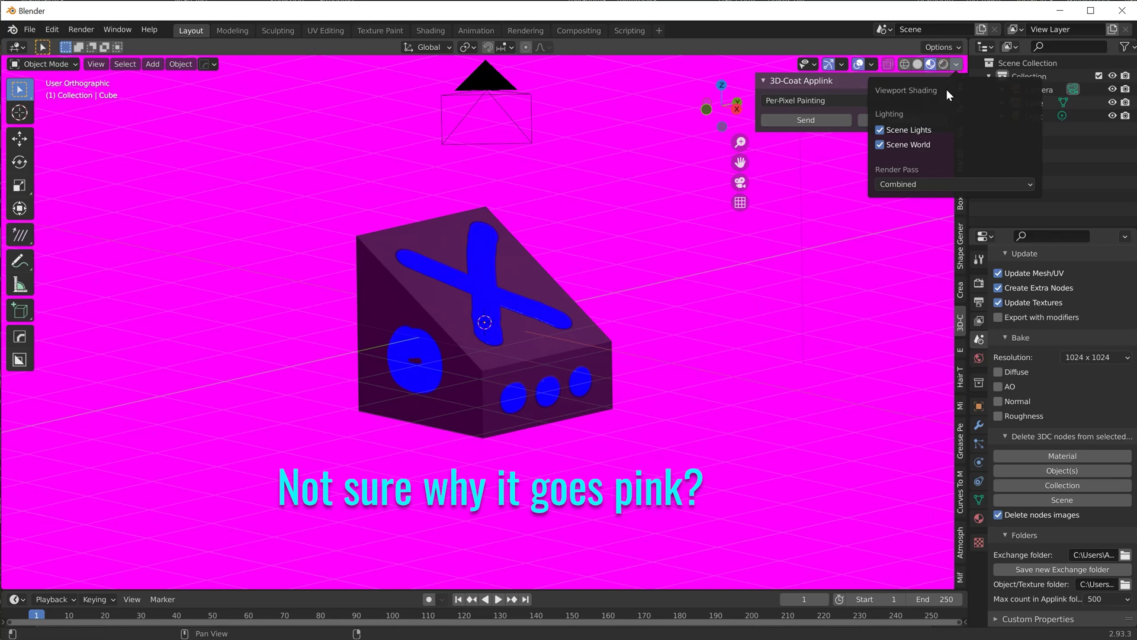
click(912, 144)
middle_drag(594, 291, 660, 232)
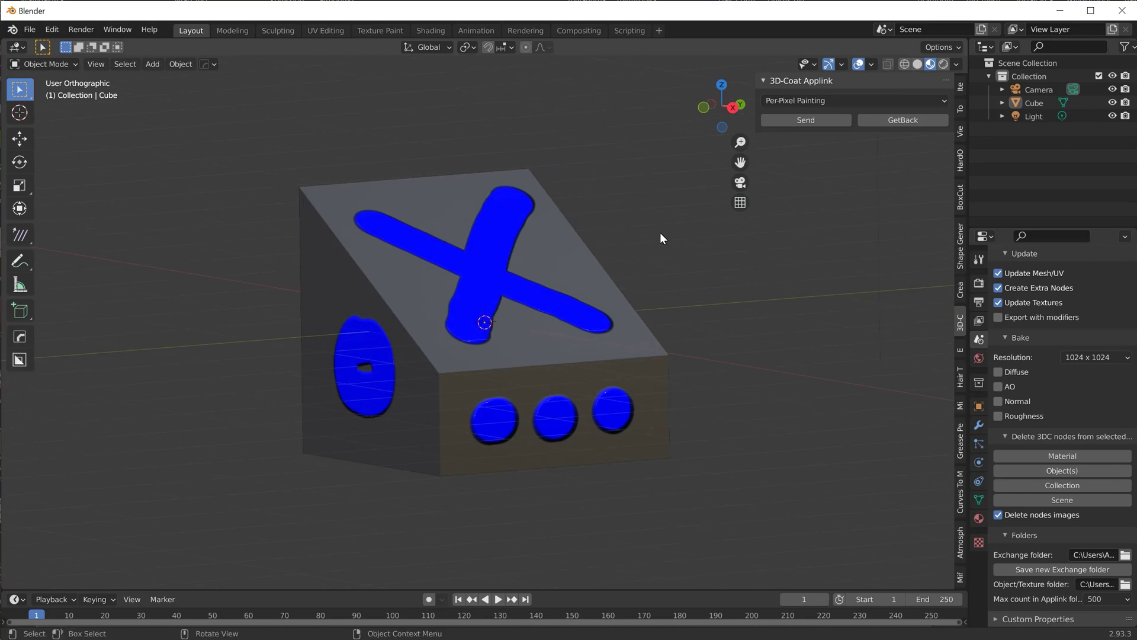
click(740, 202)
click(740, 202)
middle_drag(653, 286, 559, 320)
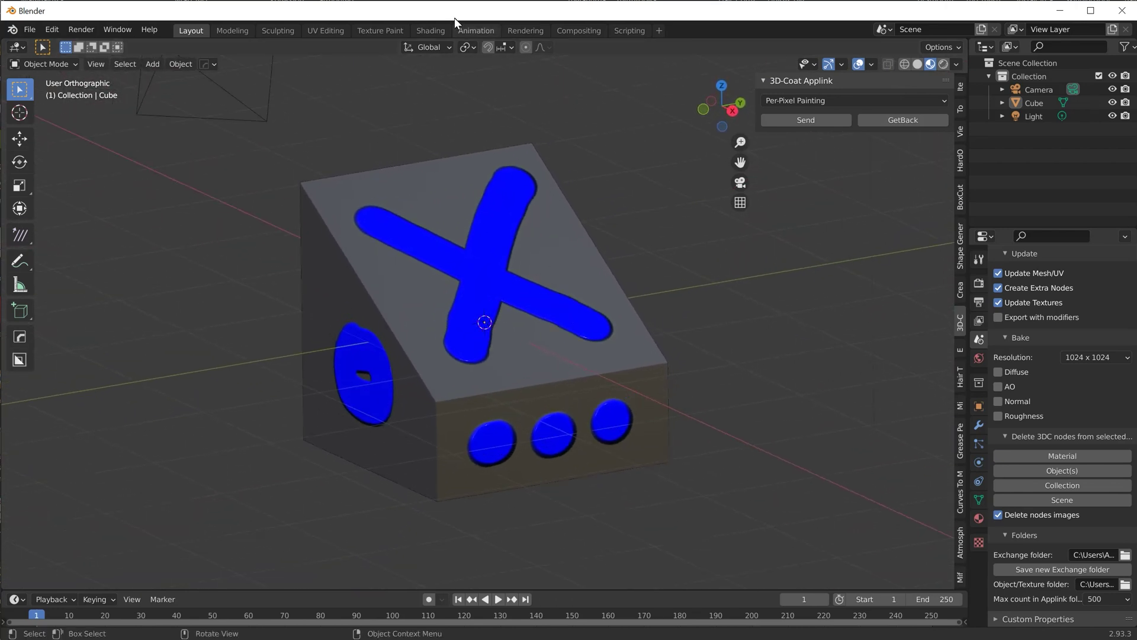
In Shading, enlarge the node editor and move the material nodes and 3DC_Applink node higher.
click(439, 31)
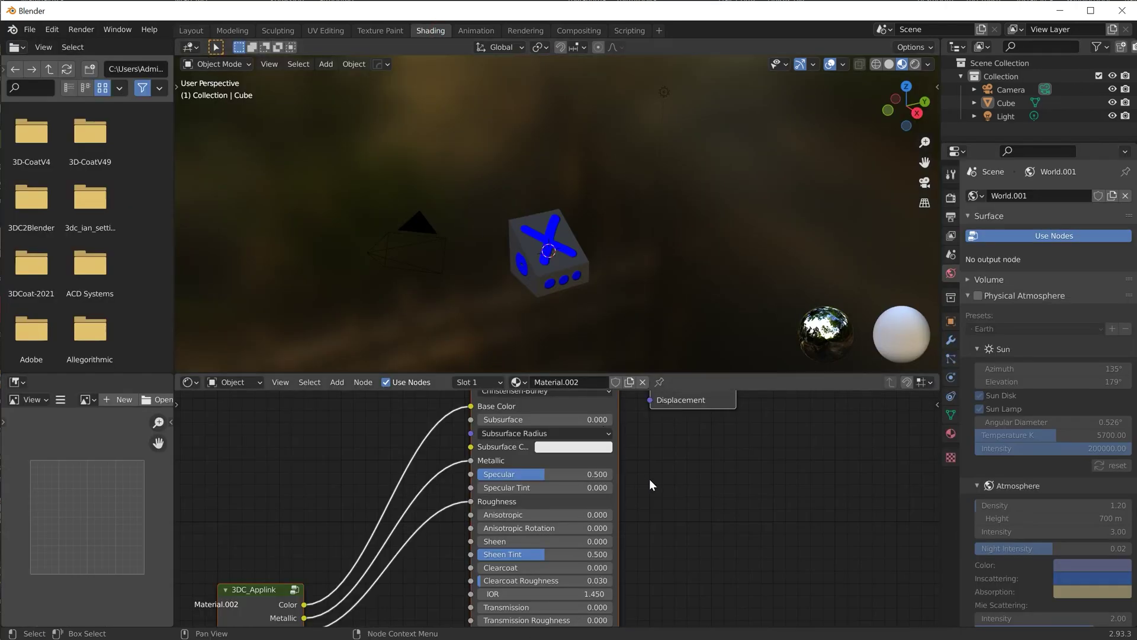
scroll(601, 499, down, 5)
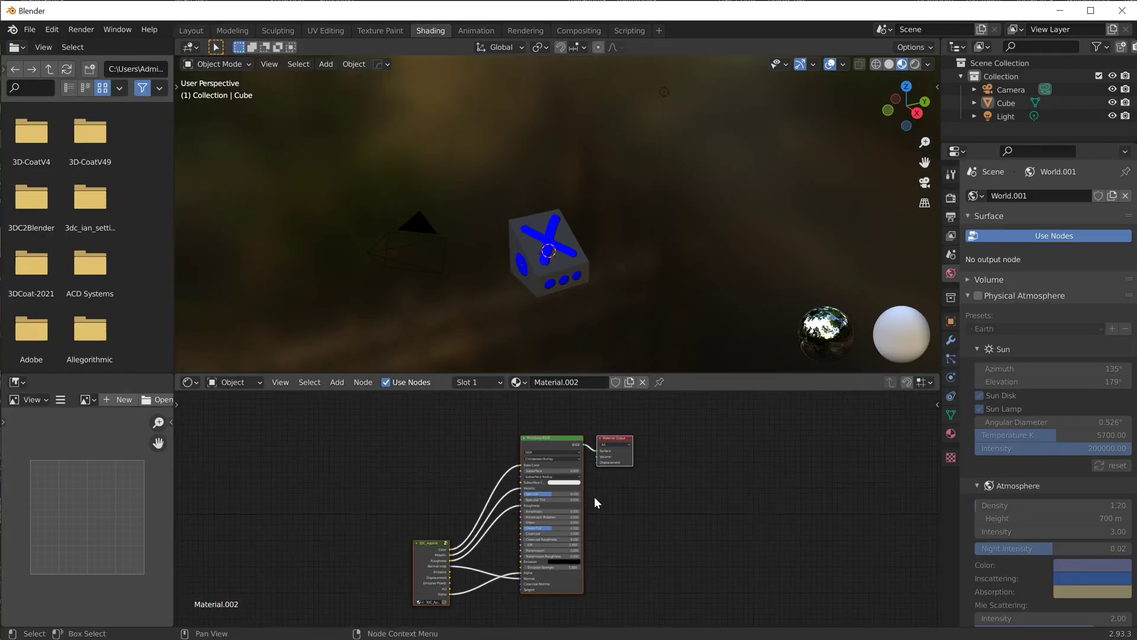
drag(670, 376, 677, 236)
scroll(451, 477, up, 3)
key(g)
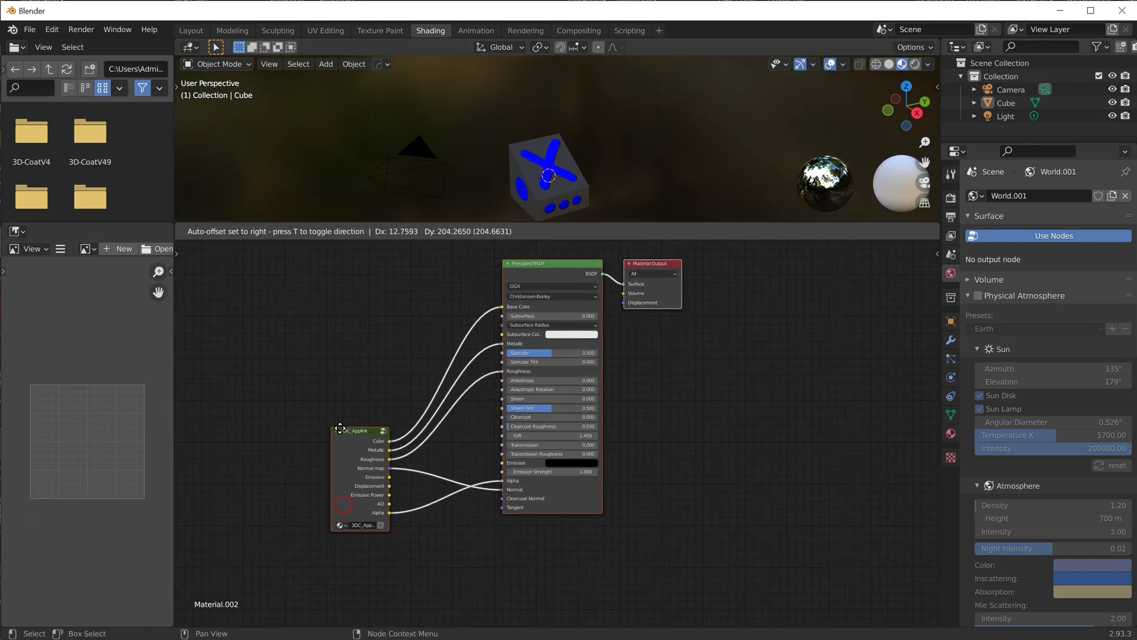
click(368, 402)
click(359, 482)
drag(359, 482, 369, 368)
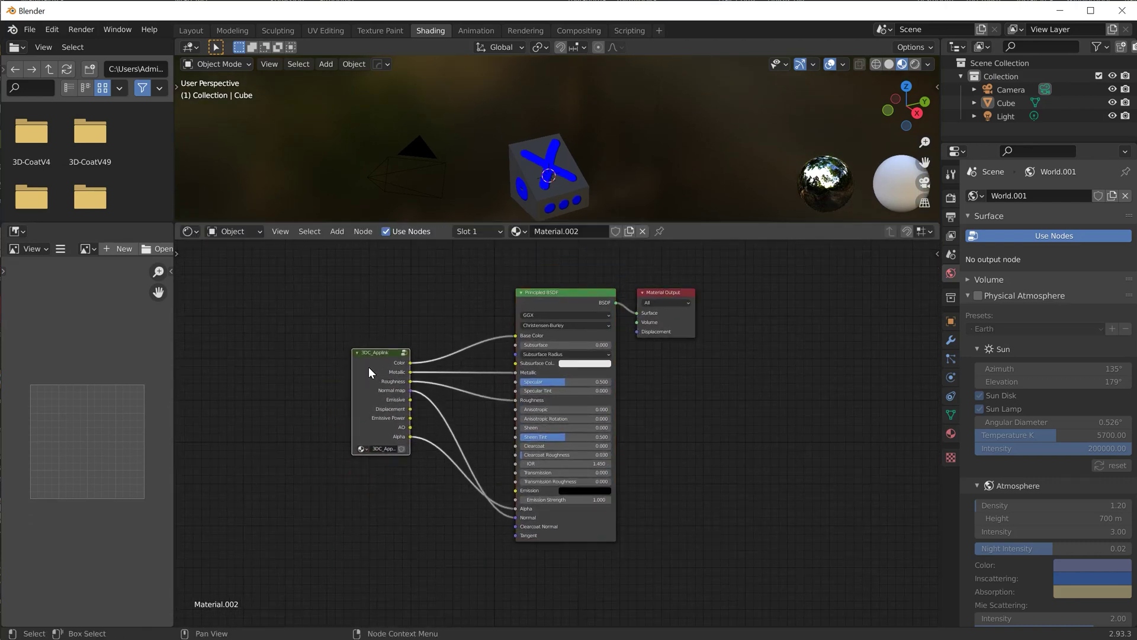
Inspect the UV Map nodes inside the 3DC_Applink group, exit it, and nudge the node up-right.
click(405, 355)
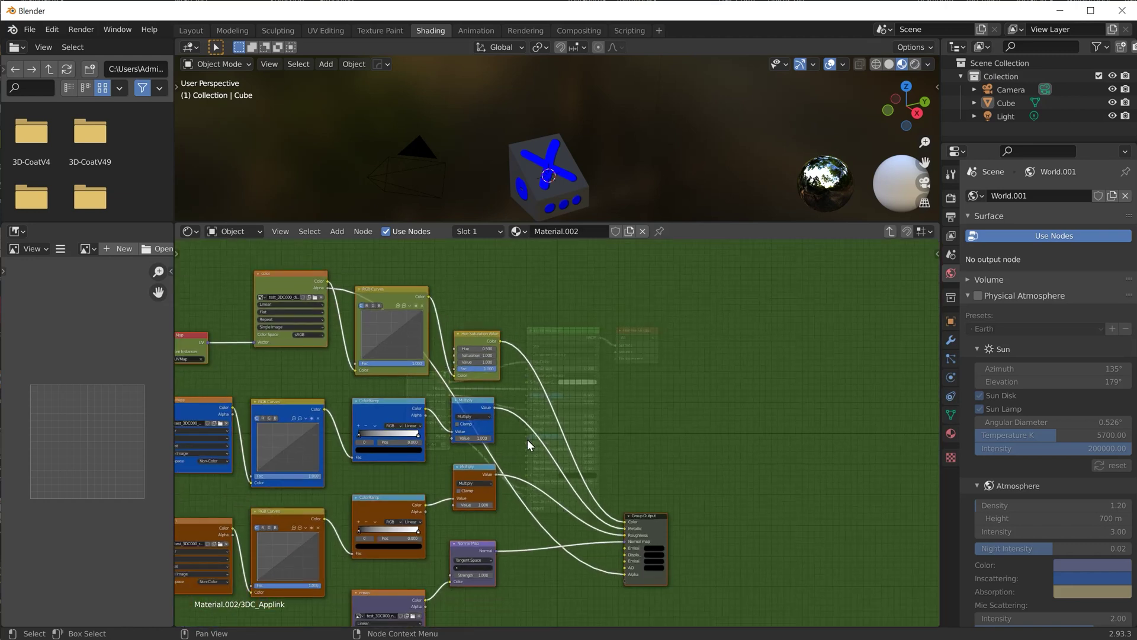
scroll(527, 440, down, 2)
middle_drag(346, 374, 455, 346)
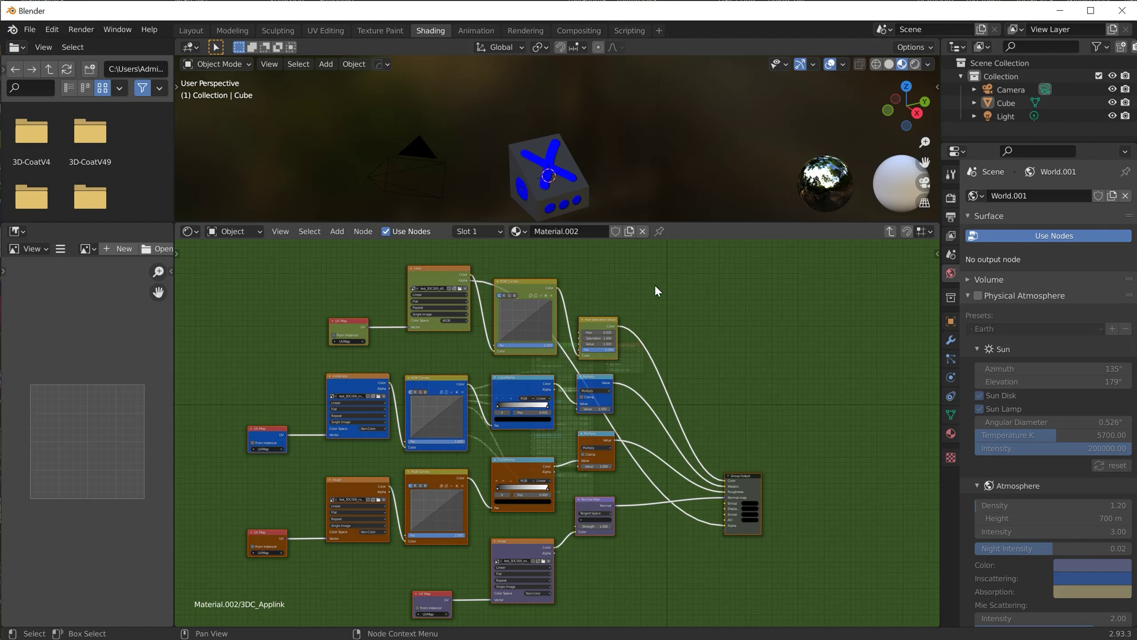
click(888, 232)
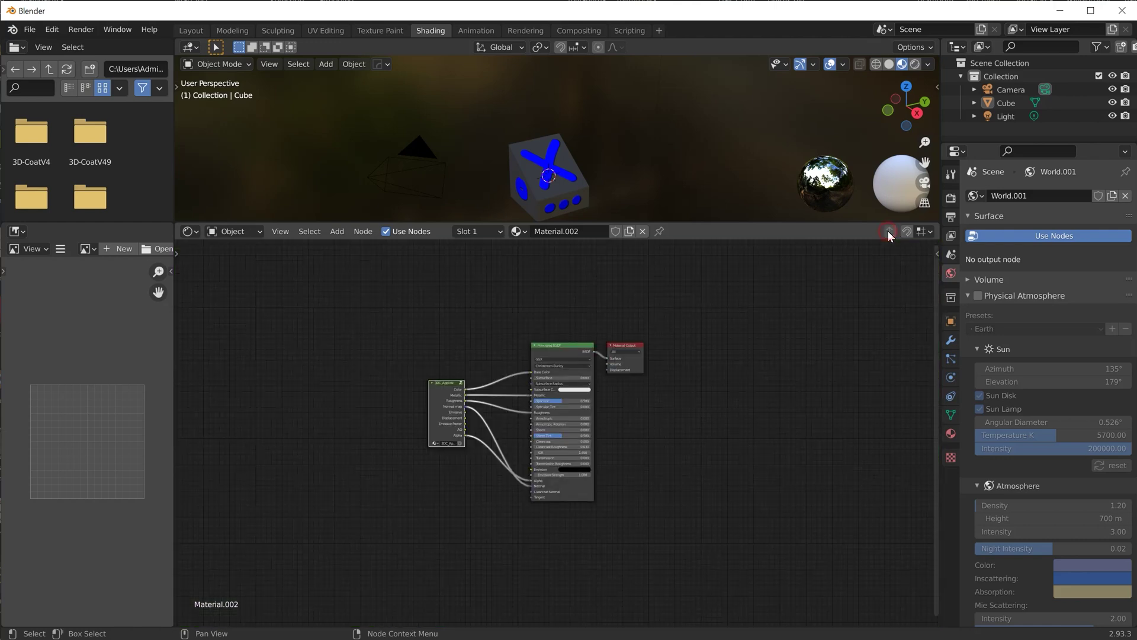
scroll(446, 380, up, 1)
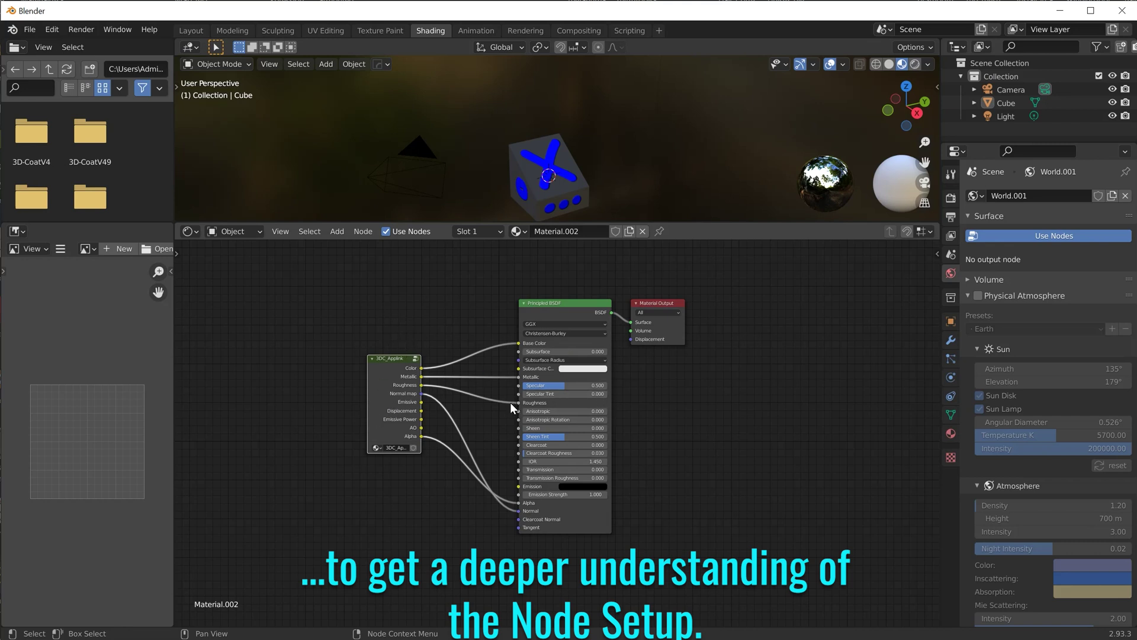
drag(381, 380, 391, 374)
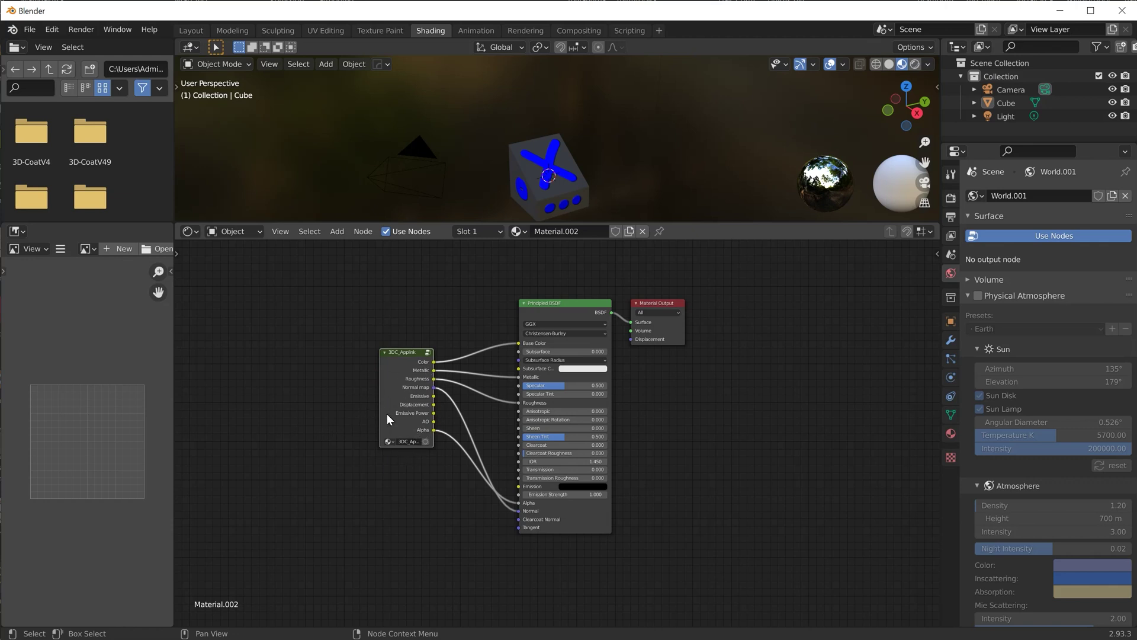
scroll(410, 407, up, 2)
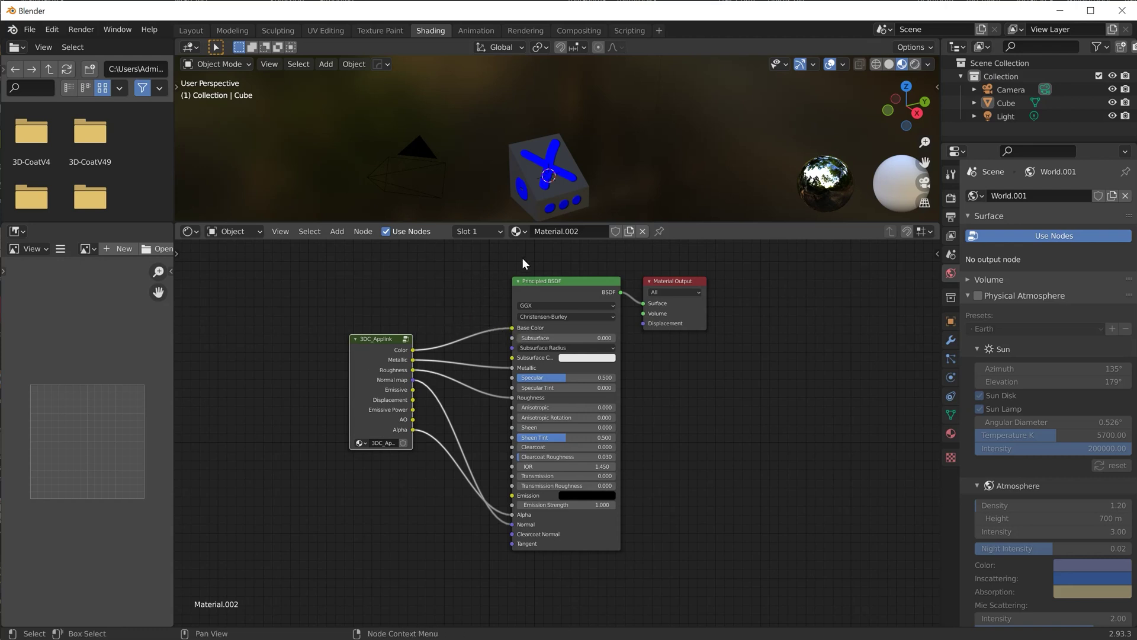
click(190, 30)
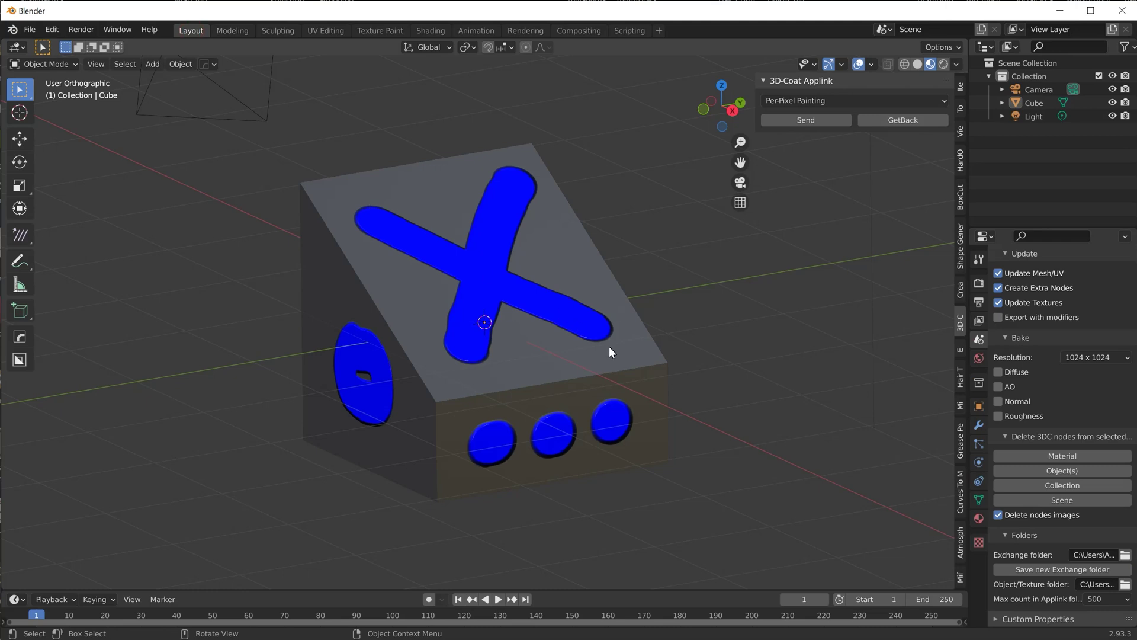
middle_drag(610, 348, 566, 325)
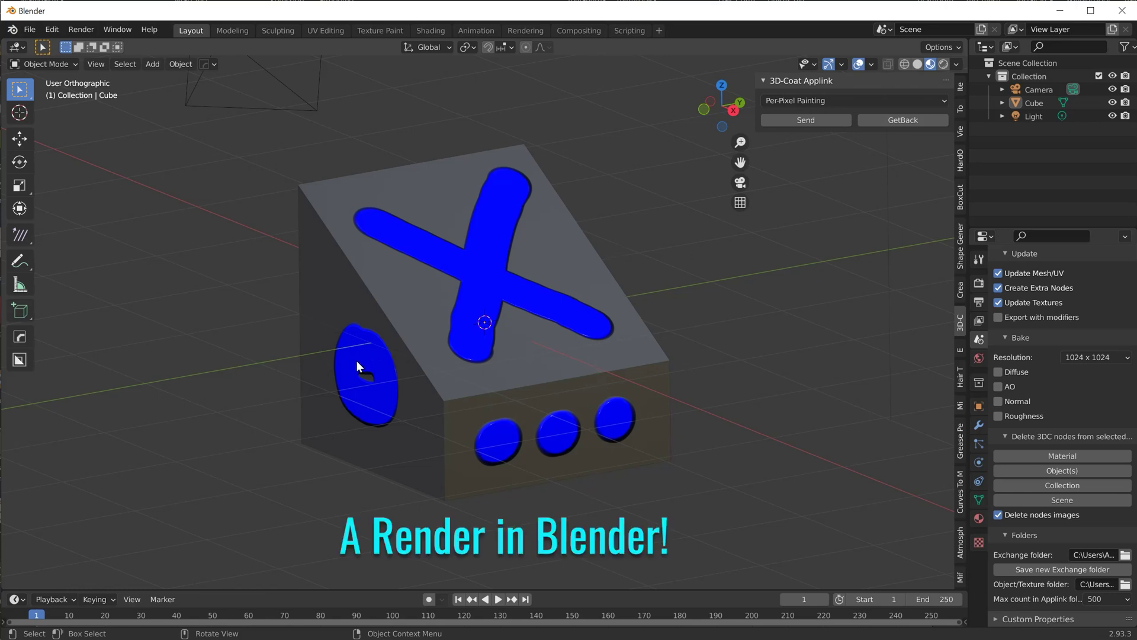
middle_drag(356, 361, 318, 346)
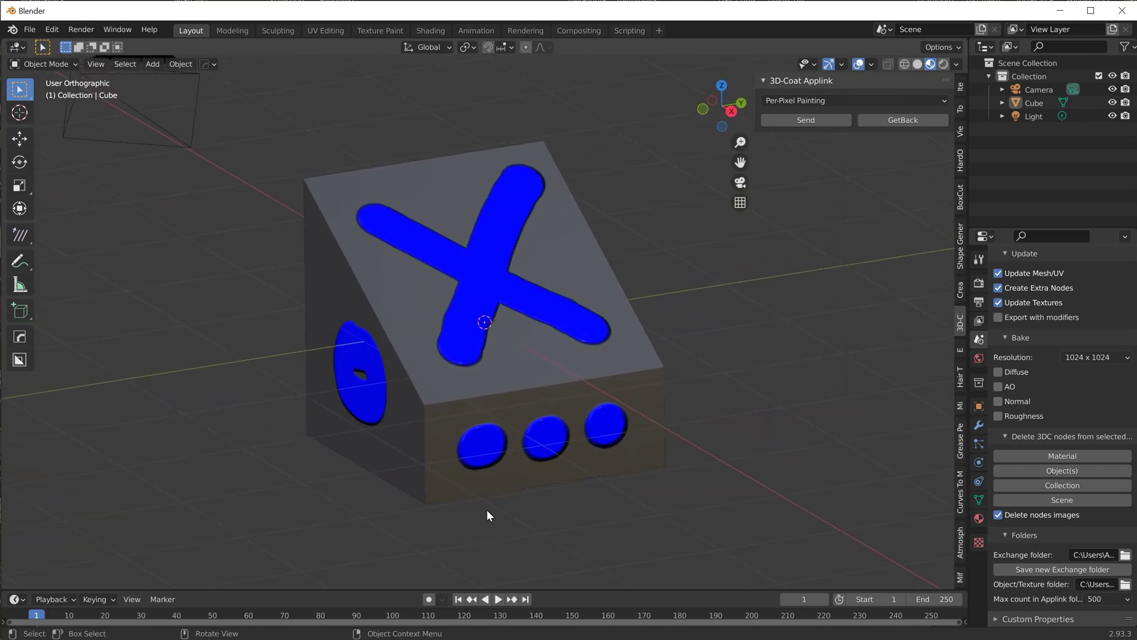